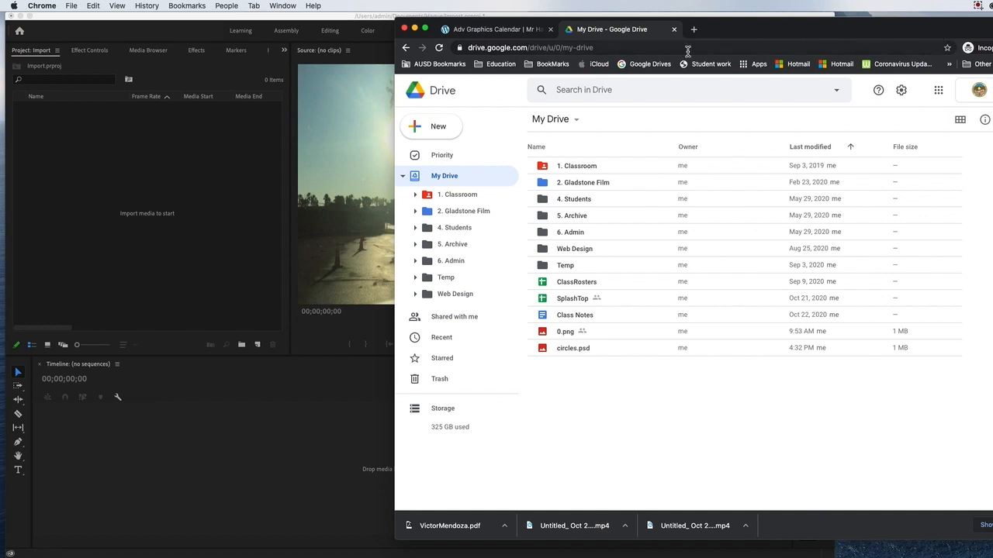
Close the browser window, open a new Finder window, and move and lengthen it beside the Premiere Pro project.
left_click(404, 29)
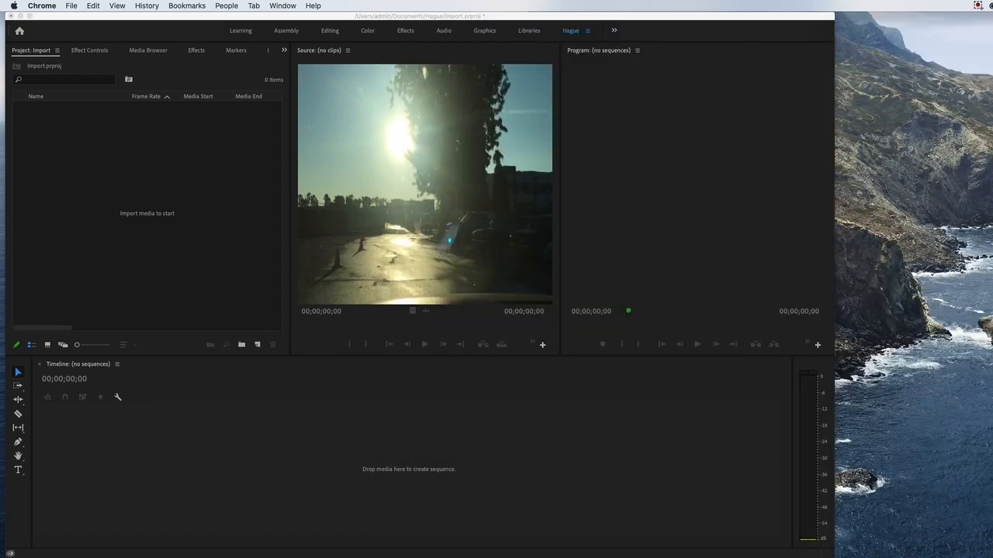
key("super+n")
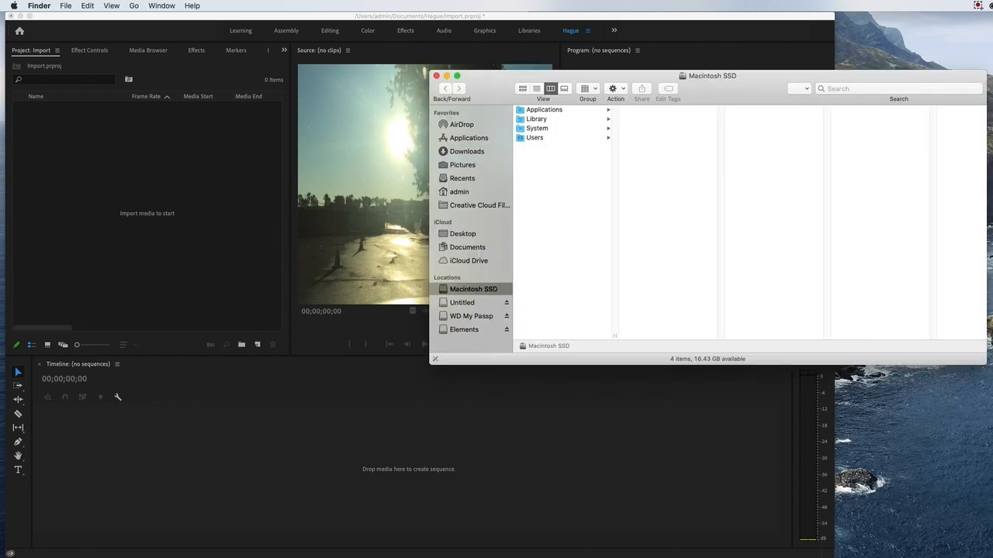
left_click_drag(487, 82, 742, 40)
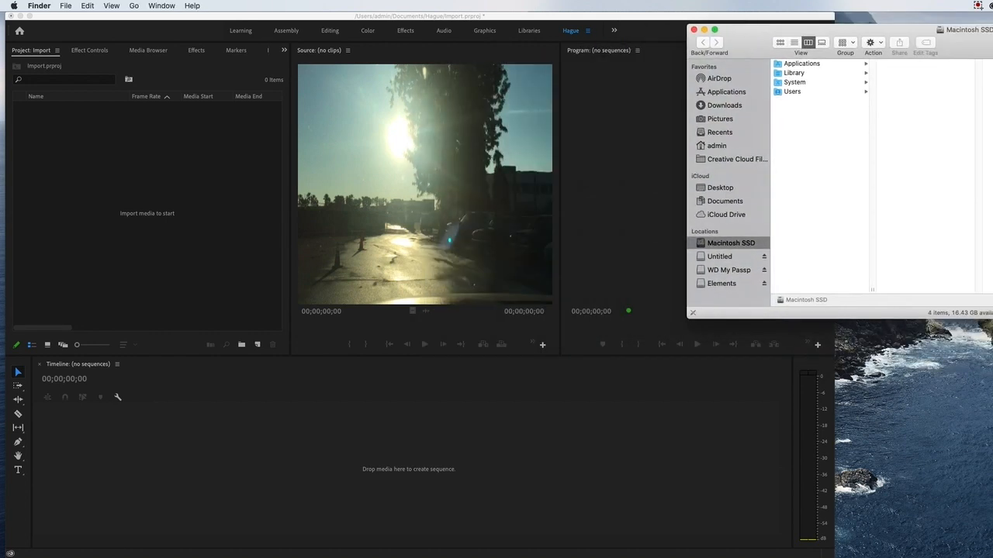
left_click_drag(992, 318, 992, 477)
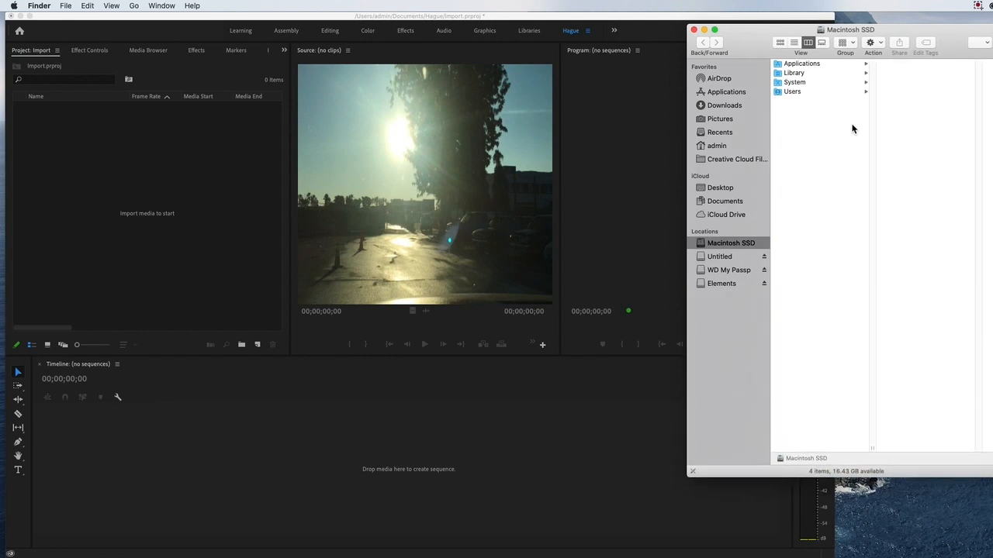
left_click_drag(756, 48, 687, 64)
left_click(382, 182)
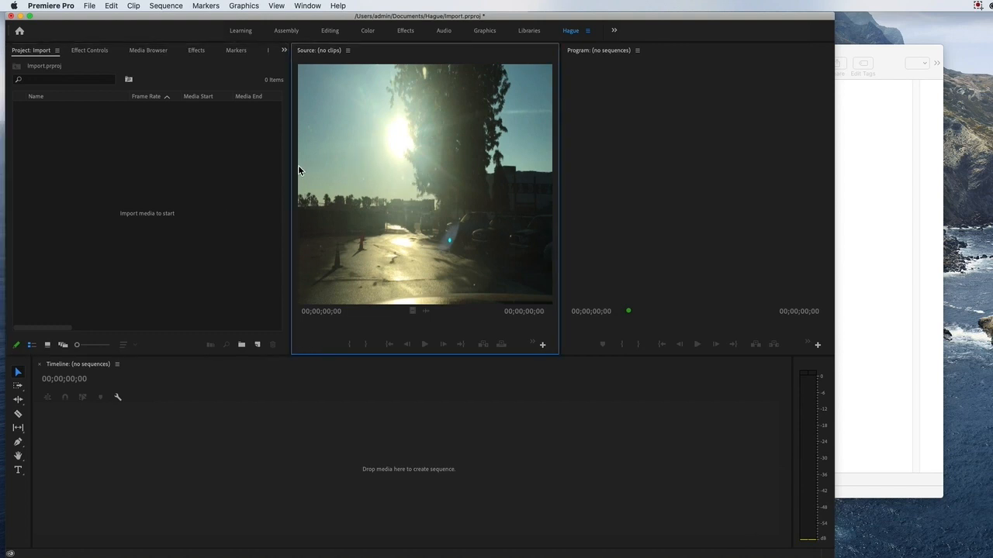
left_click(85, 50)
left_click(34, 50)
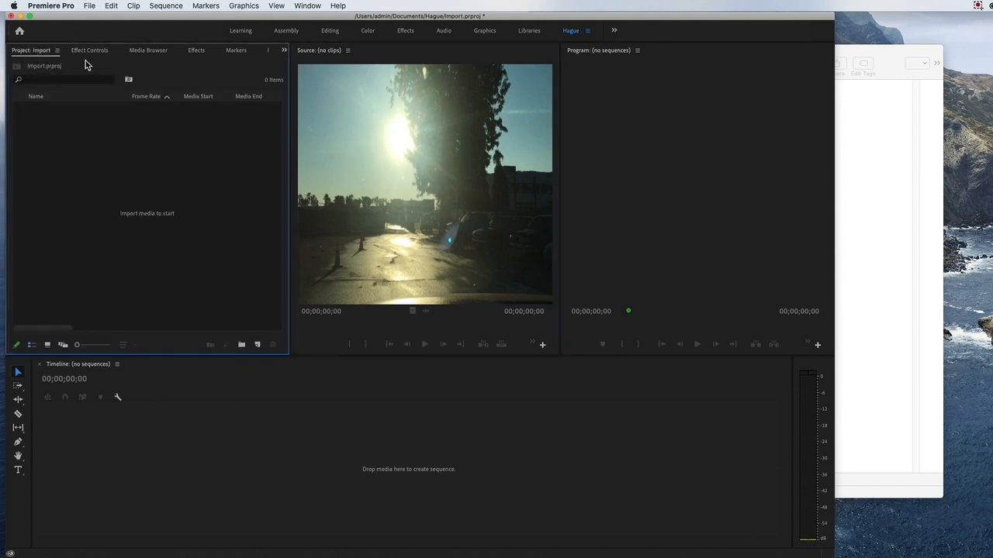
left_click(905, 178)
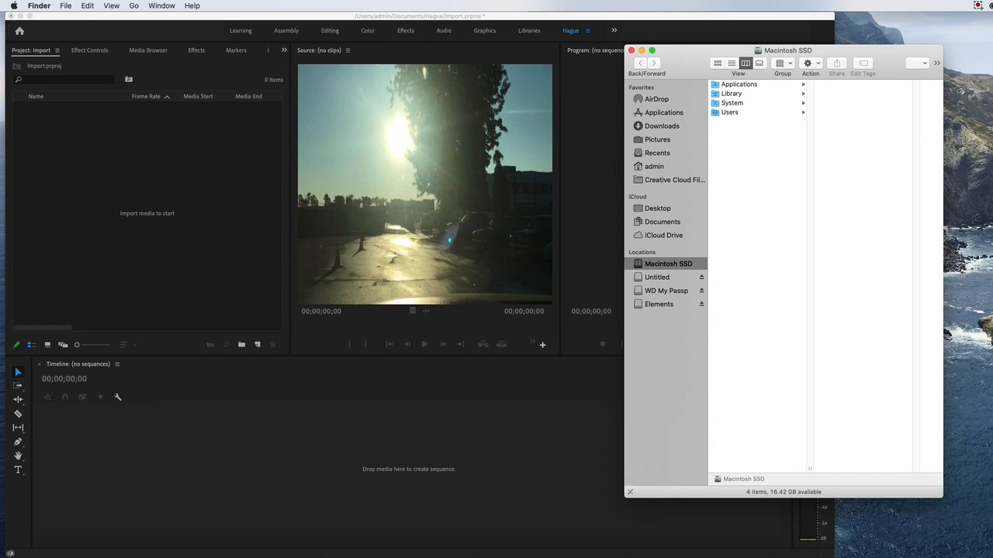
Switch to Stickies and write "1. create a good folder" in a note.
left_click(622, 556)
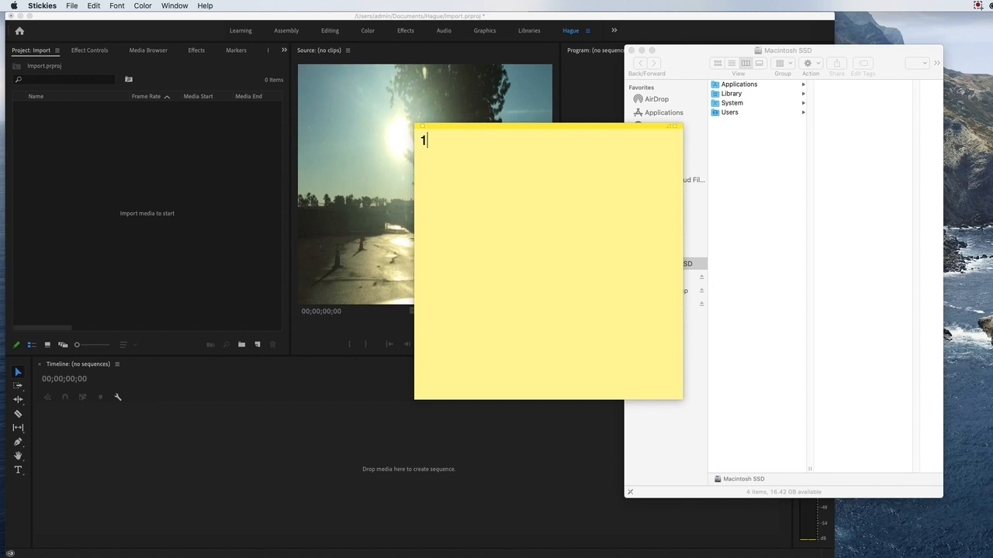
type("1. create a goo")
type("d folder ")
Add "2. All files and folders involved in the same project has to be in the same folder" and start item 3.
type("2. All ")
type("files and folde")
type("rs involved in")
type(" the same proje")
type("ct has to be n")
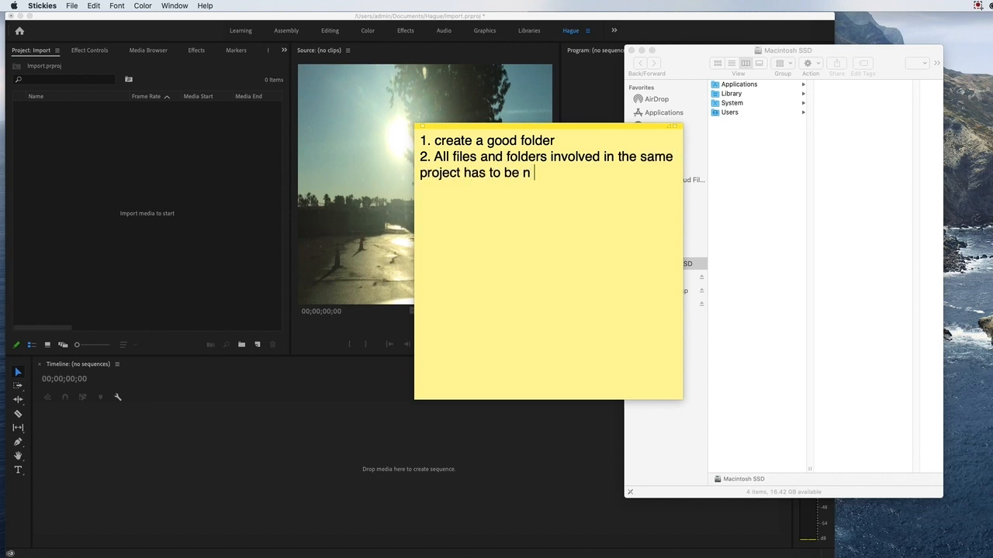
key("BackSpace")
type("to be ")
type("in the same fo")
type("lder")
key("Return")
type("3.")
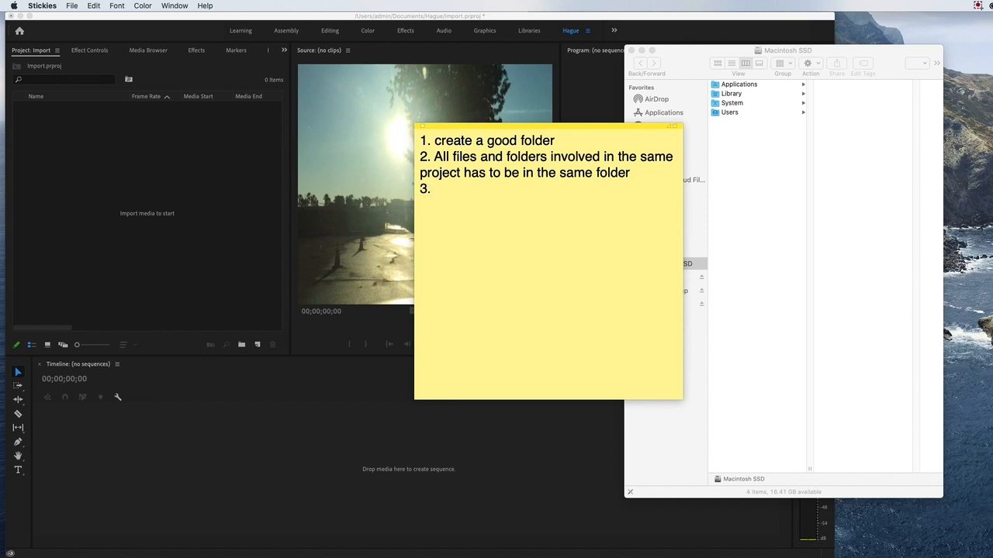
Switch to Finder and open the Documents subfolder that holds Import.prproj.
left_click(687, 52)
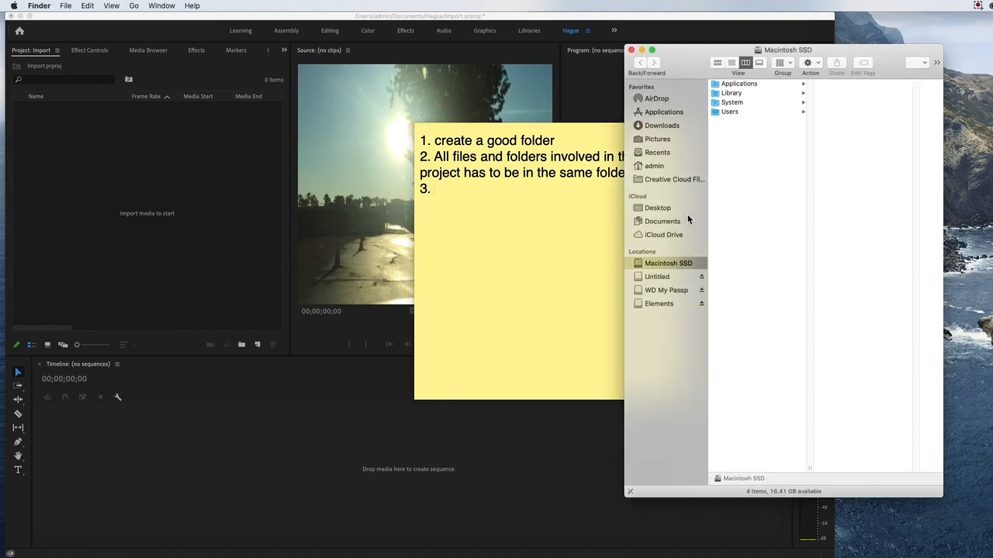
left_click(673, 221)
left_click(730, 159)
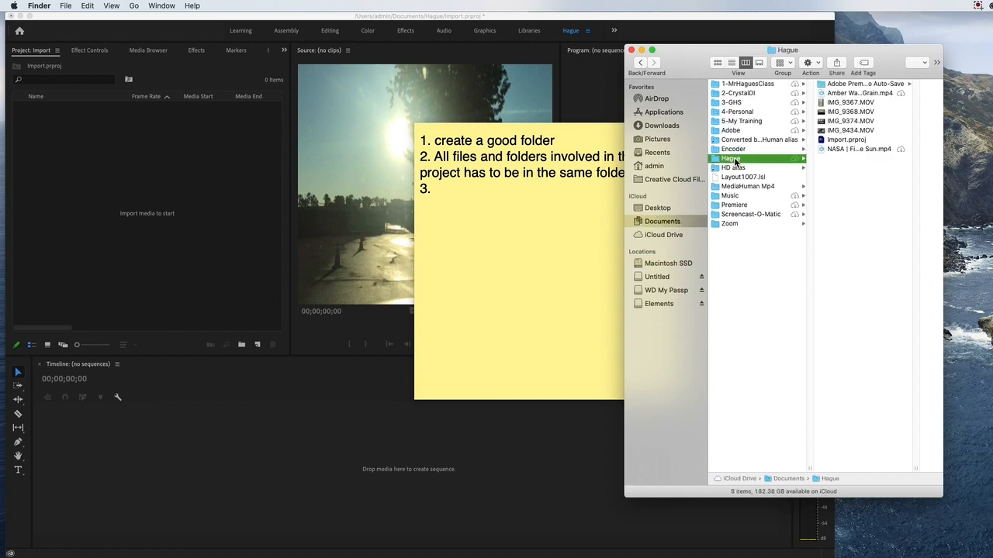
Complete item 3 of the sticky note as "Folder = 'Your Name'" and separate the three items with blank lines.
left_click(492, 199)
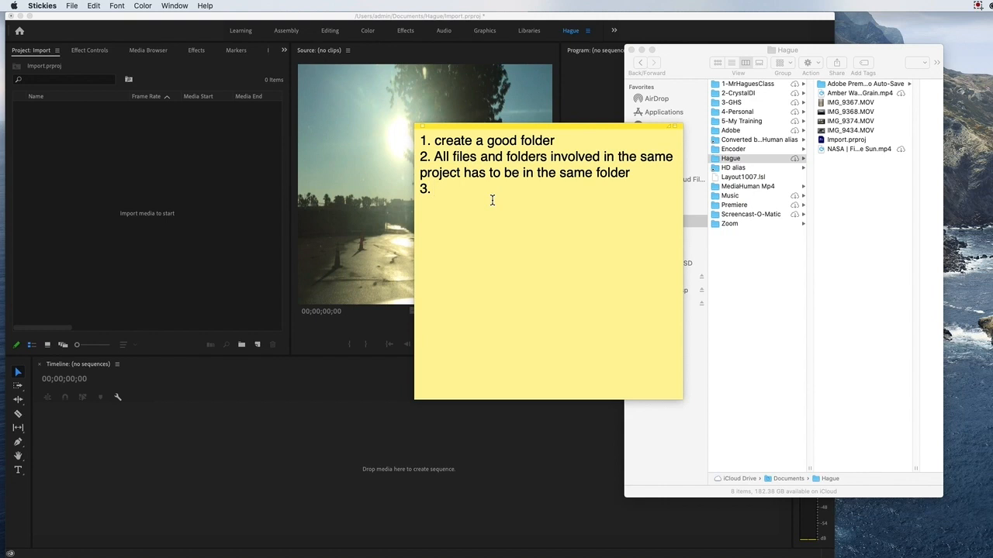
type("Folder = 'Your Name'")
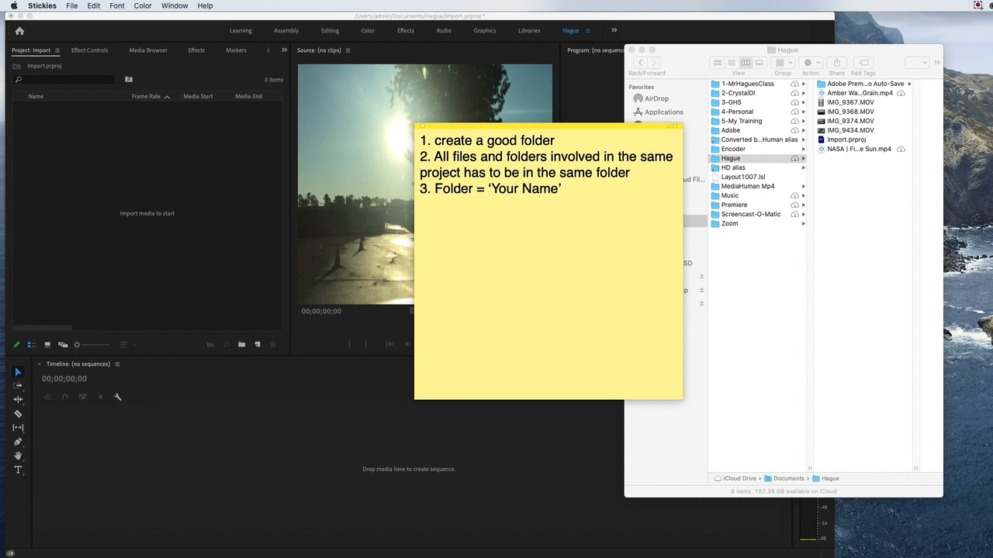
key("Up")
key("Up")
key("Up")
key("Return")
key("Down")
key("Down")
key("Down")
key("Up")
key("Return")
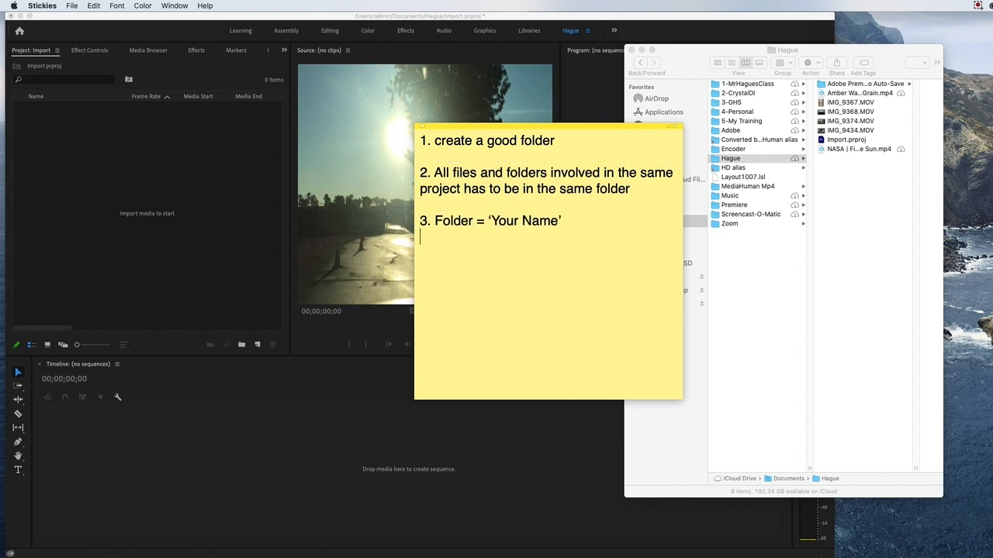
Add the line "4. Folder Premier > Name" to the sticky note.
type("4")
type(". Folder Premier")
type(" -")
key("BackSpace")
type("> Name ")
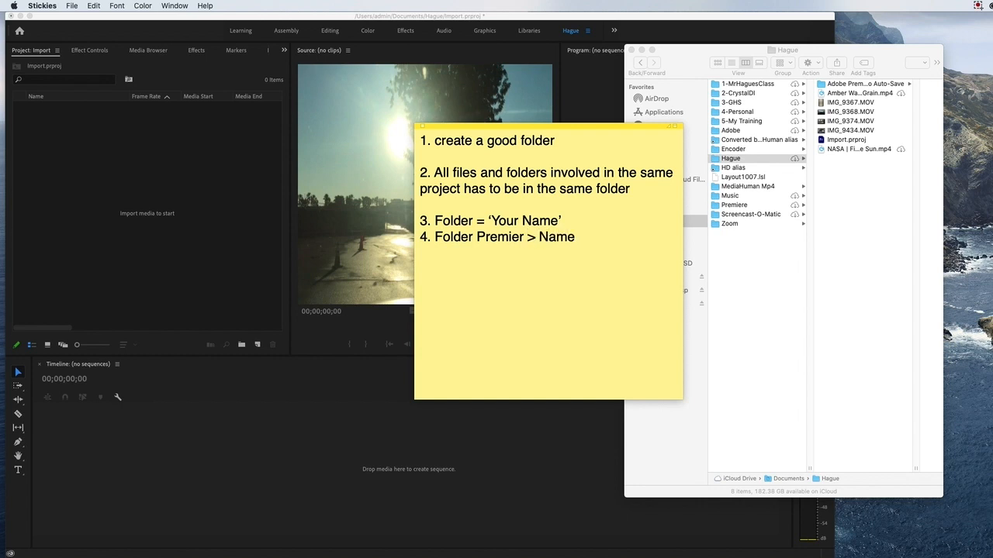
Add the line "5. Folder Premier > Name > Project" to the sticky note.
type("5.")
type("Folder Premier > N")
key("BackSpace")
type("Project")
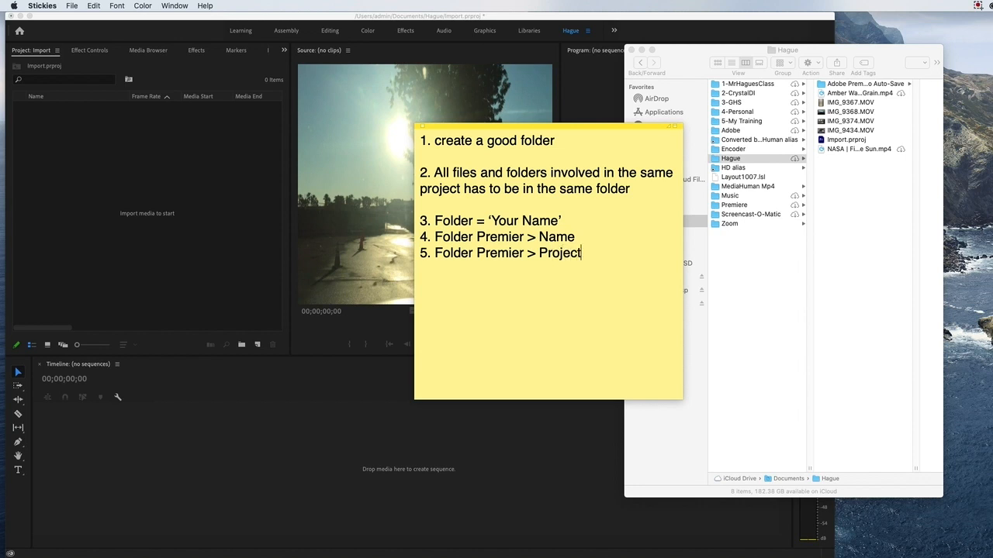
type(" name")
key("BackSpace")
key("BackSpace")
key("BackSpace")
key("BackSpace")
type("Name >")
key("BackSpace")
key("BackSpace")
key("BackSpace")
key("BackSpace")
key("BackSpace")
key("BackSpace")
key("BackSpace")
key("BackSpace")
key("BackSpace")
key("BackSpace")
key("BackSpace")
key("BackSpace")
key("BackSpace")
key("BackSpace")
type("Name . > Project")
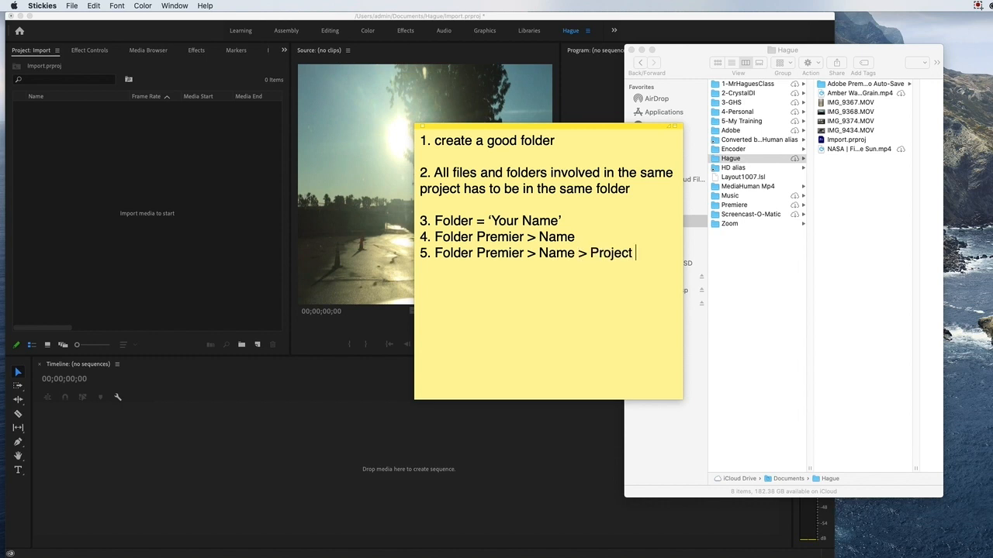
key("Return")
Move the sticky note out of the way, then reposition the Finder window and widen it.
left_click_drag(512, 129, 992, 97)
left_click_drag(896, 59, 742, 70)
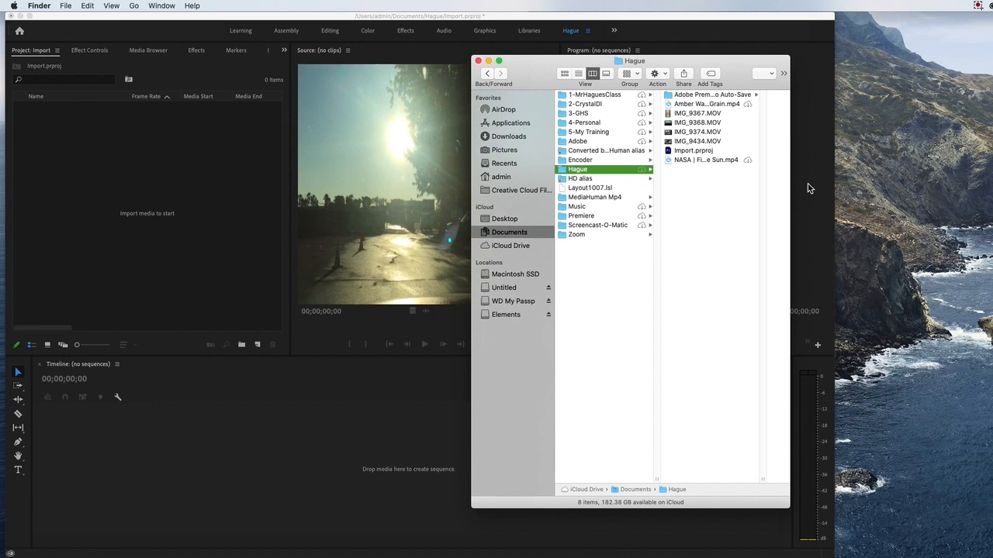
left_click_drag(790, 179, 898, 178)
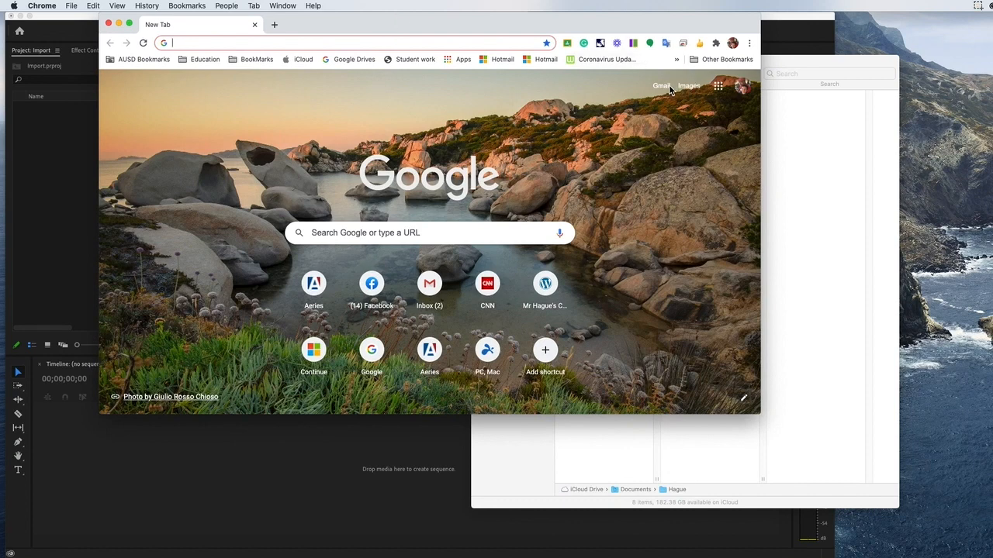
Go to Google Classroom in Chrome and open the Adv Graphics class for periods 2 and 5.
left_click(718, 86)
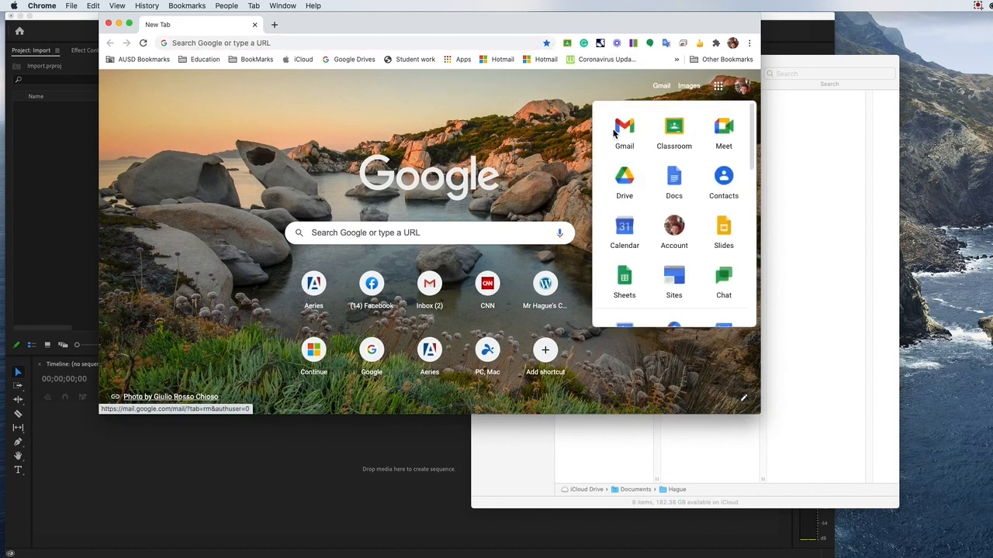
left_click(672, 132)
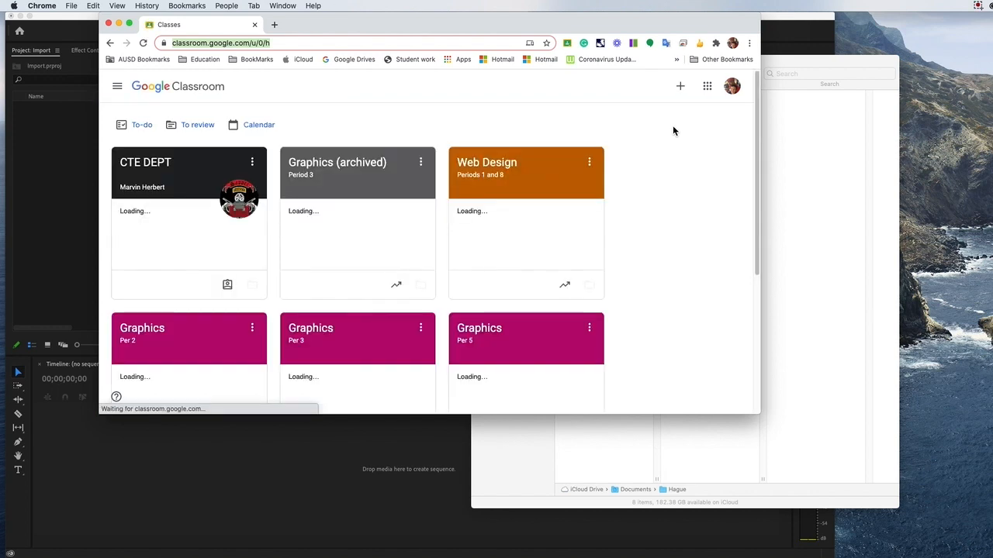
scroll(392, 210, "down", 4)
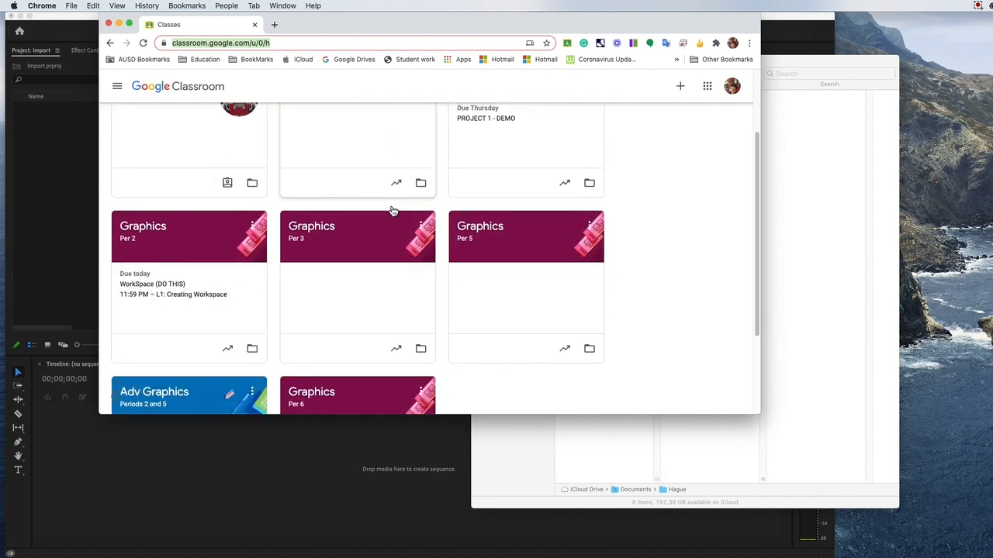
left_click(148, 354)
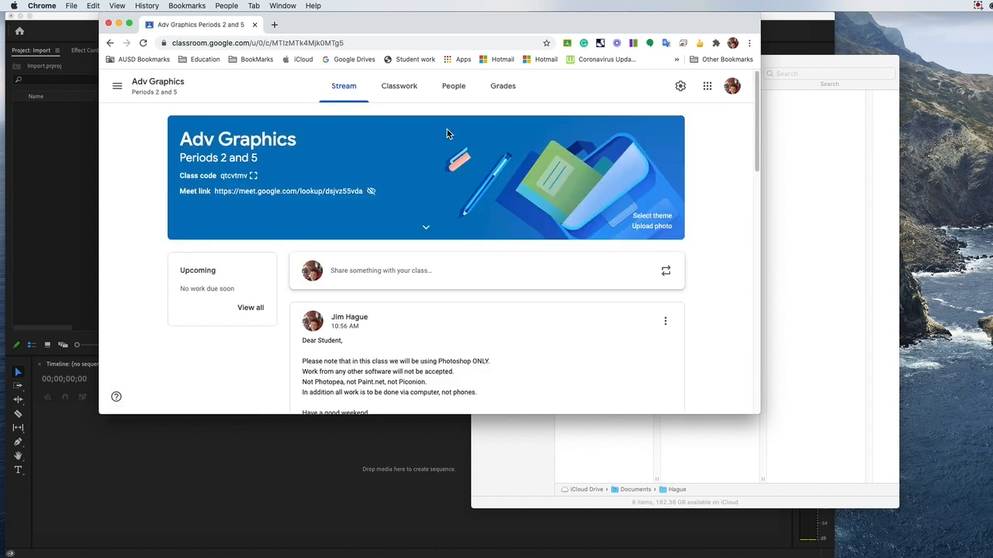
Open the Unit 8 Google Drive folder attached to the class's Downloadable Media assignment.
left_click(398, 90)
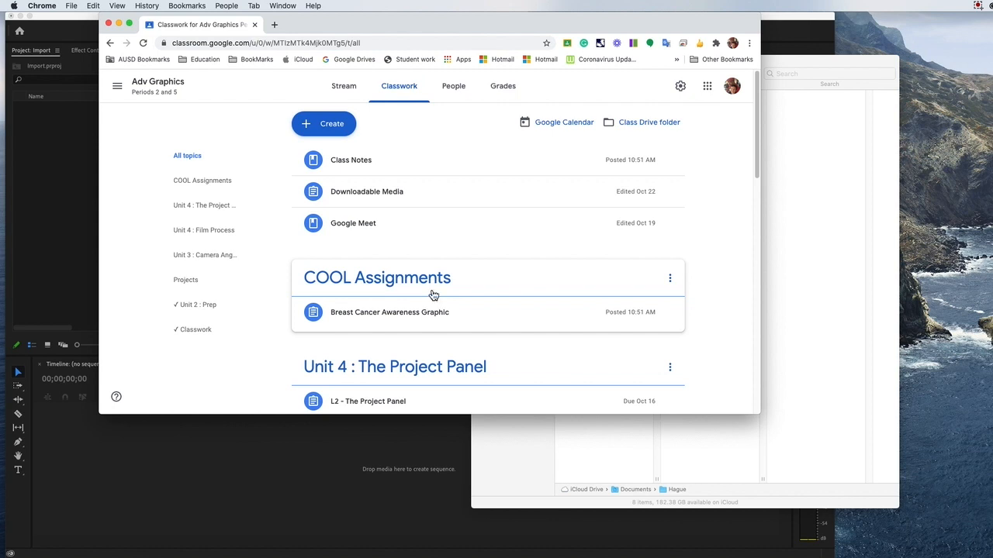
left_click(355, 199)
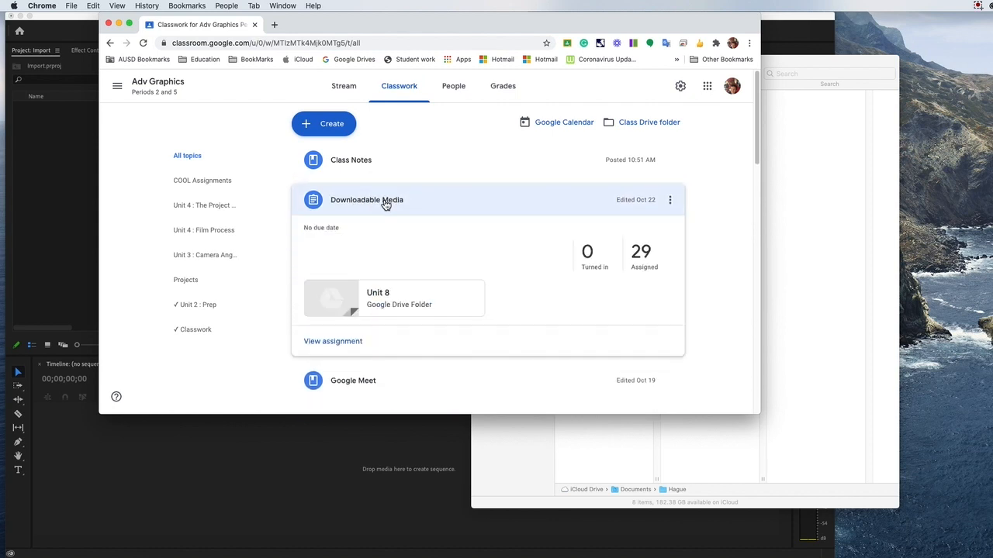
left_click(345, 301)
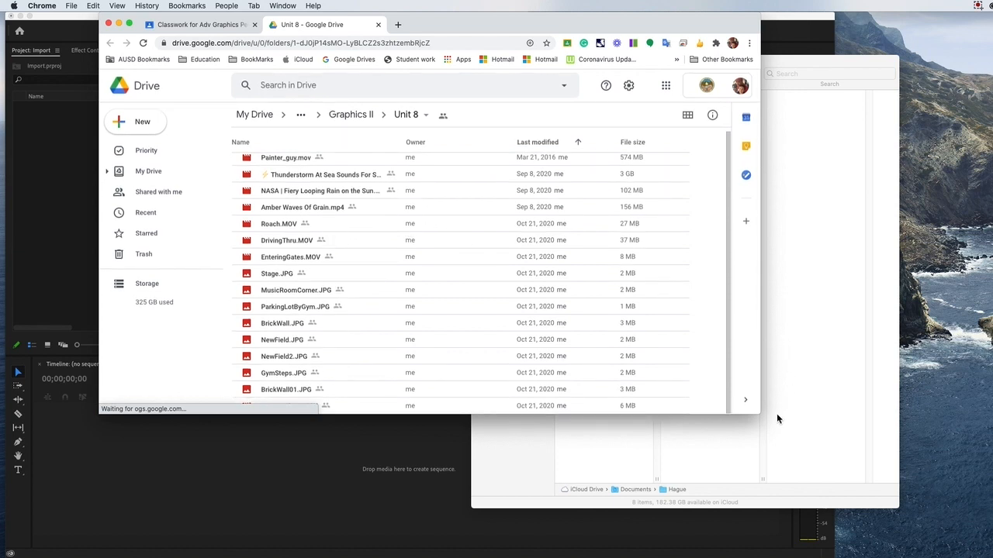
Enlarge the browser window slightly and return to Finder to preview the IMG_9367, IMG_9368 and IMG_9434 video clips.
left_click_drag(757, 415, 769, 429)
left_click(835, 307)
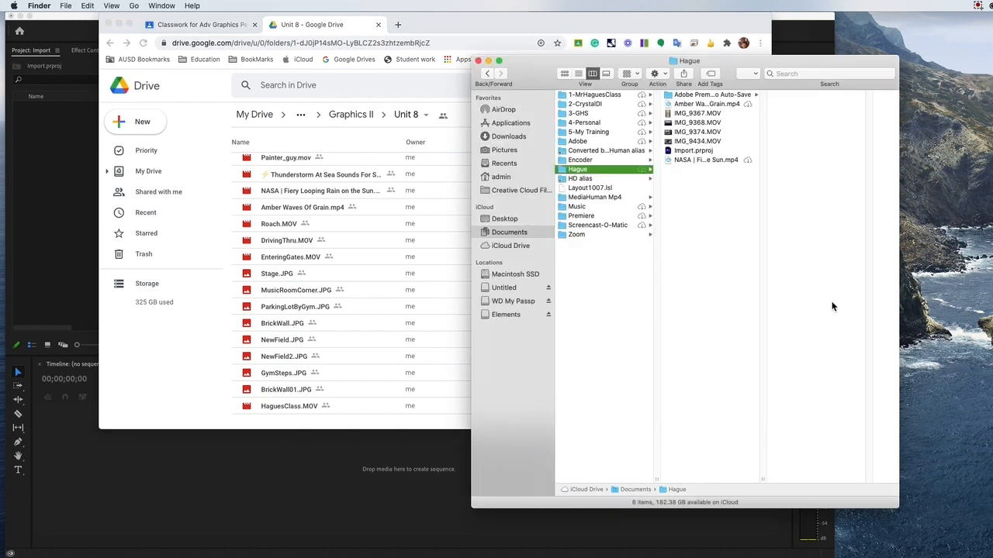
left_click(697, 113)
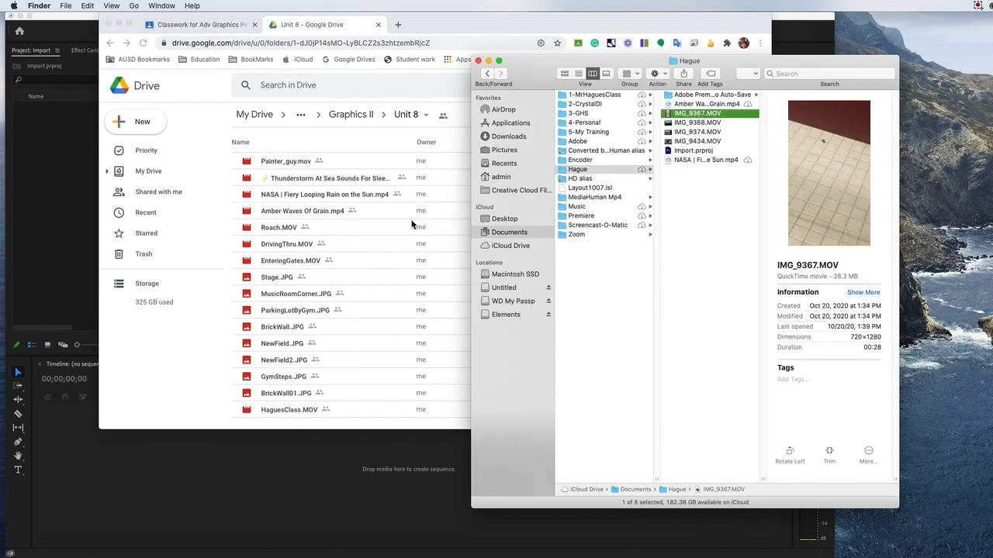
left_click(695, 124)
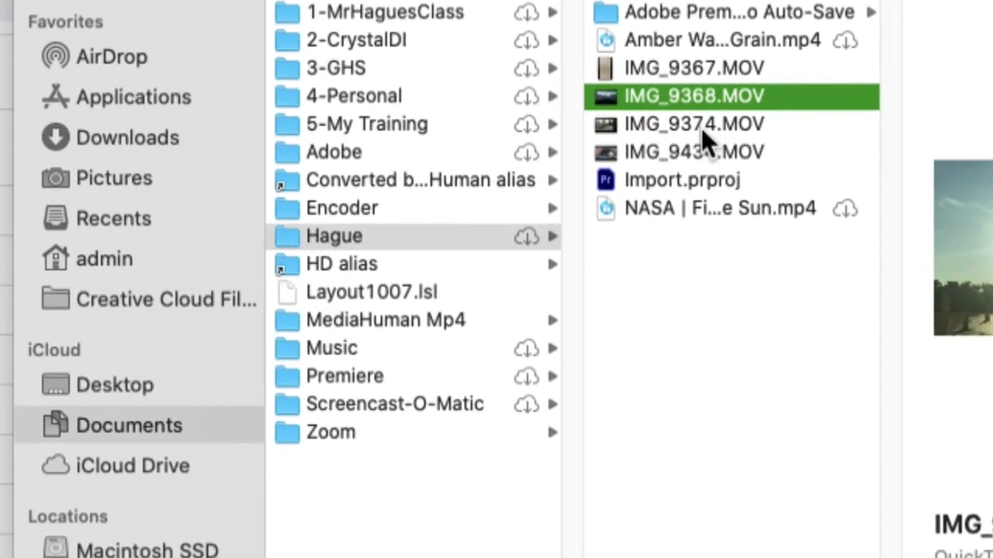
left_click(687, 147)
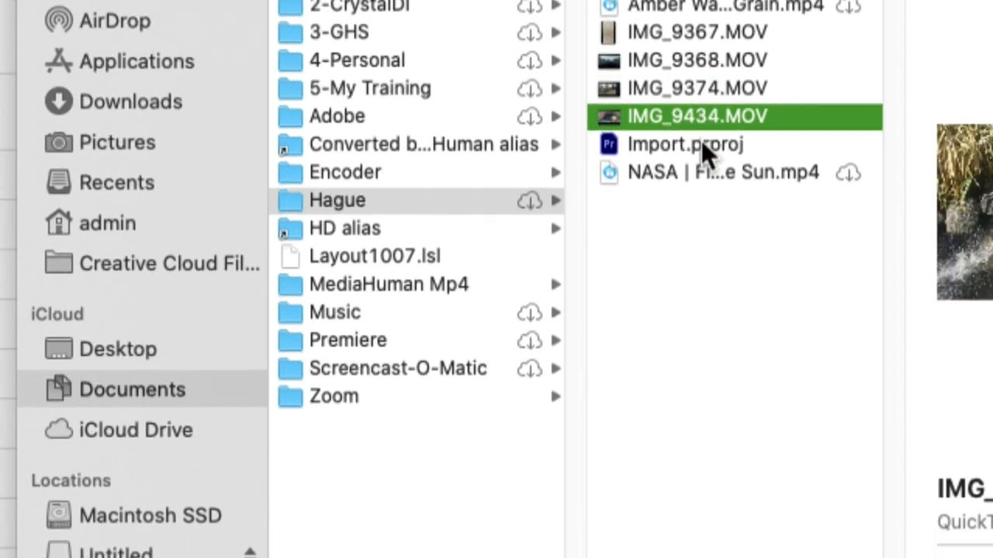
Download NASA | Fiery Looping Rain on the Sun.mp4 and Amber Waves Of Grain.mp4 from iCloud, and preview the NASA clip.
left_click(695, 190)
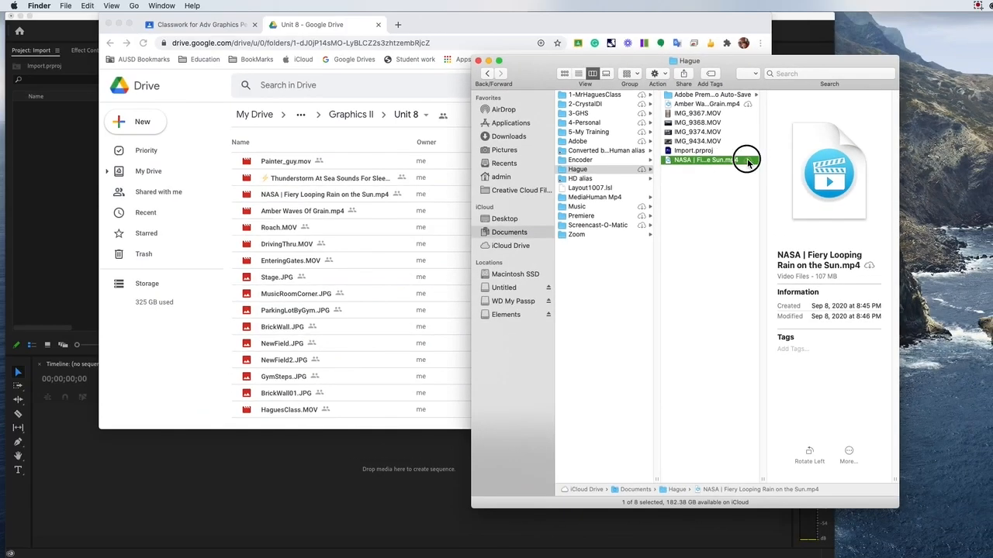
left_click(747, 160)
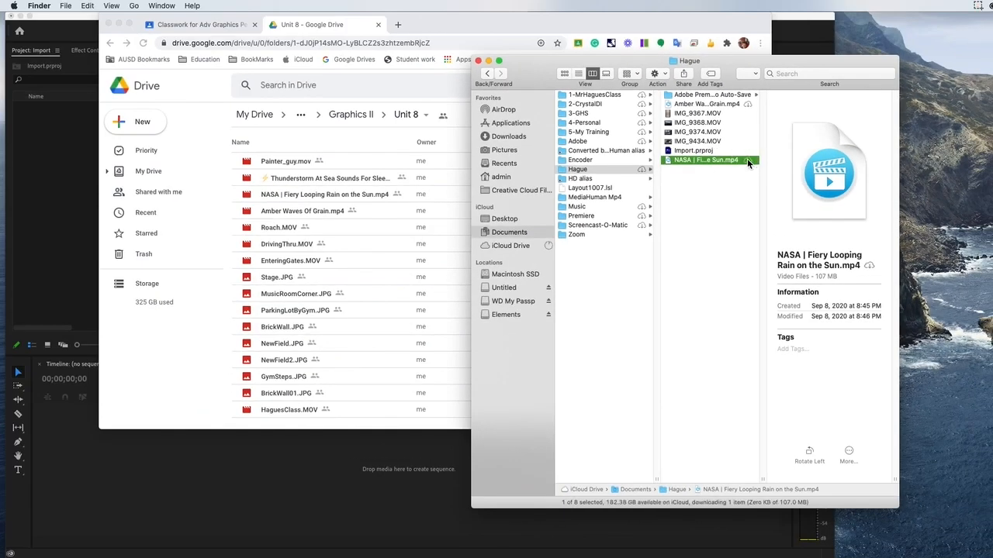
left_click(749, 104)
left_click(748, 106)
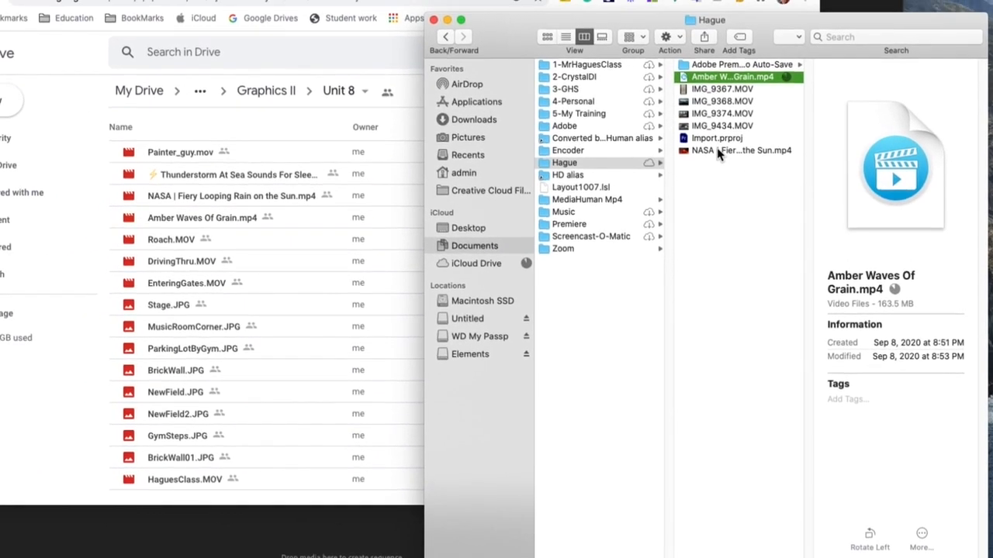
left_click(673, 148)
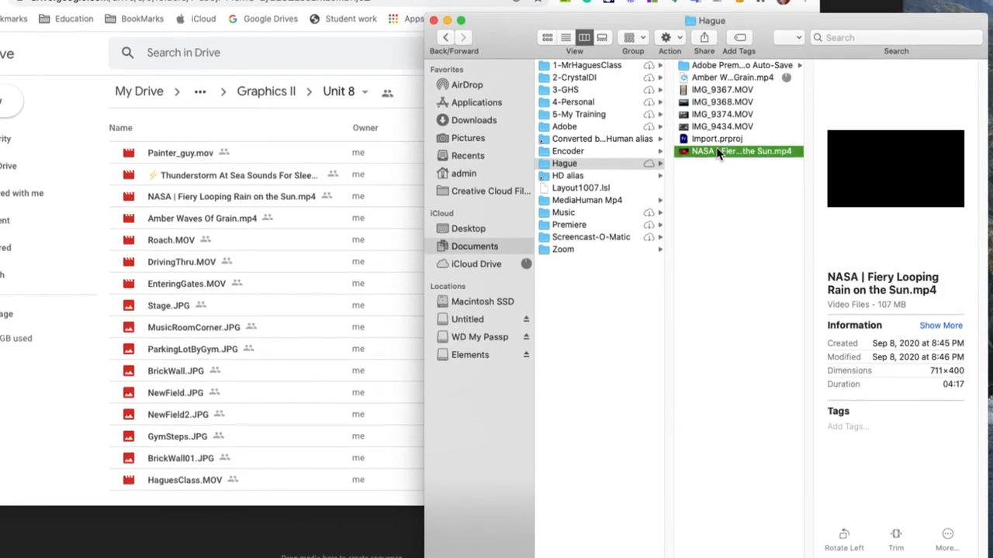
Preview the NASA clip up to about 01:53 and the Amber Waves Of Grain.mp4 clip in the Hague folder.
key("space")
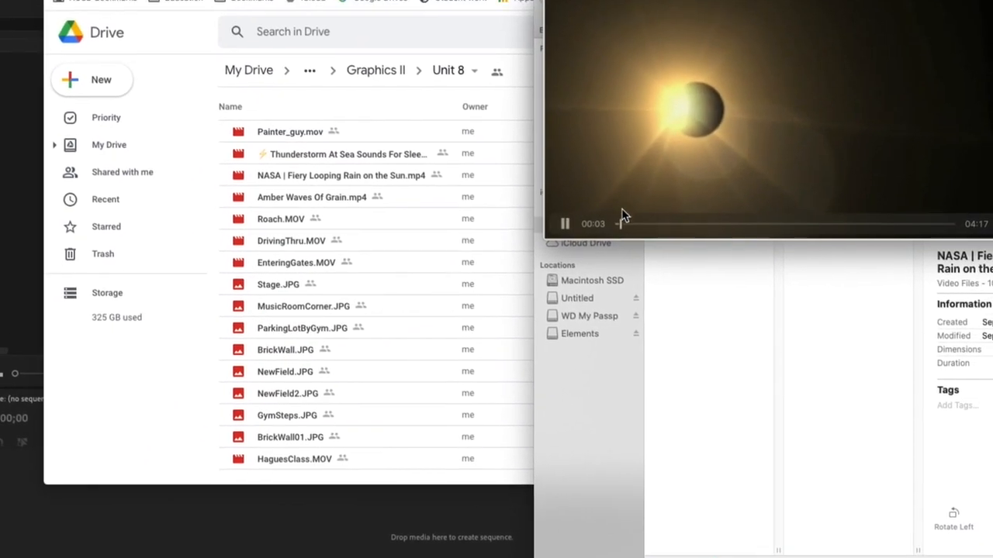
left_click_drag(624, 223, 708, 223)
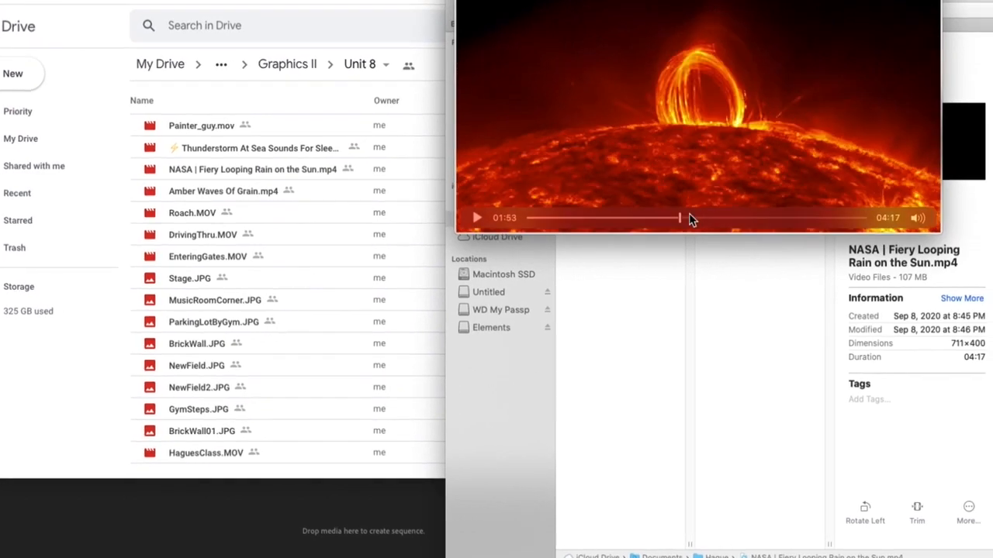
key("space")
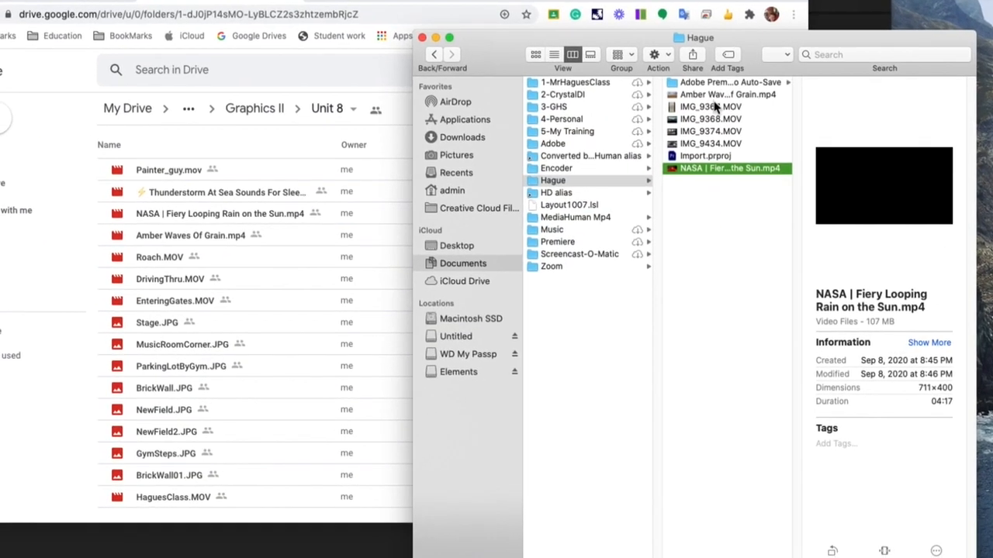
left_click(712, 99)
key("space")
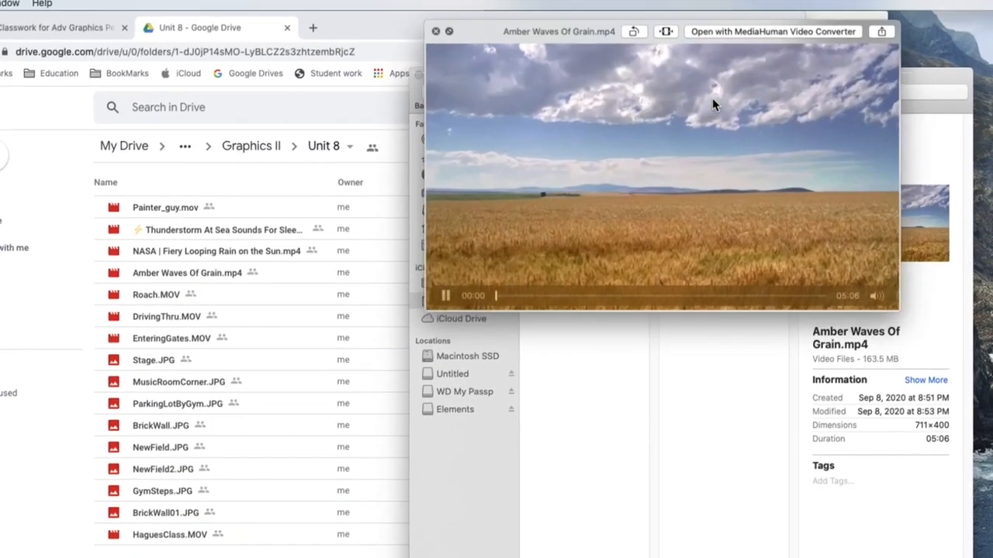
key("space")
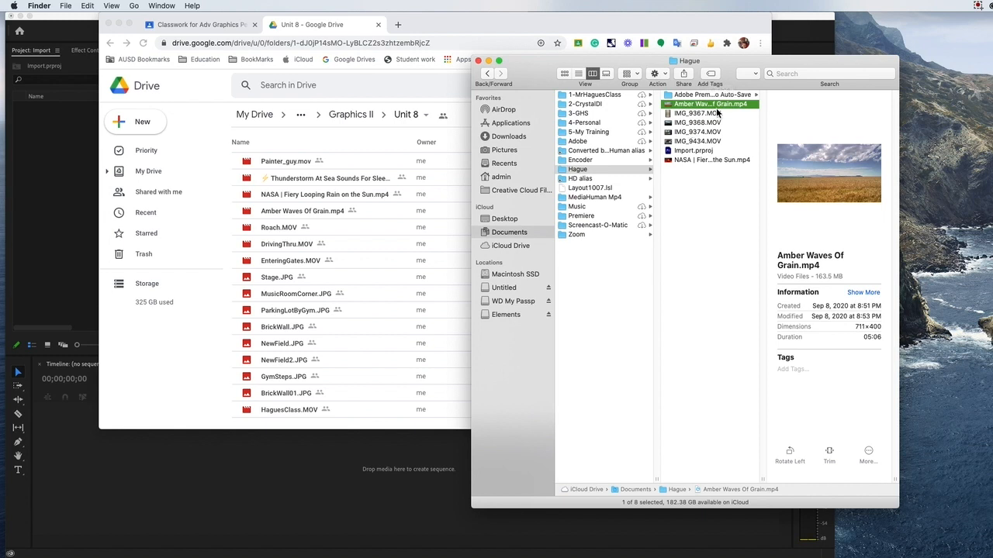
left_click(707, 124)
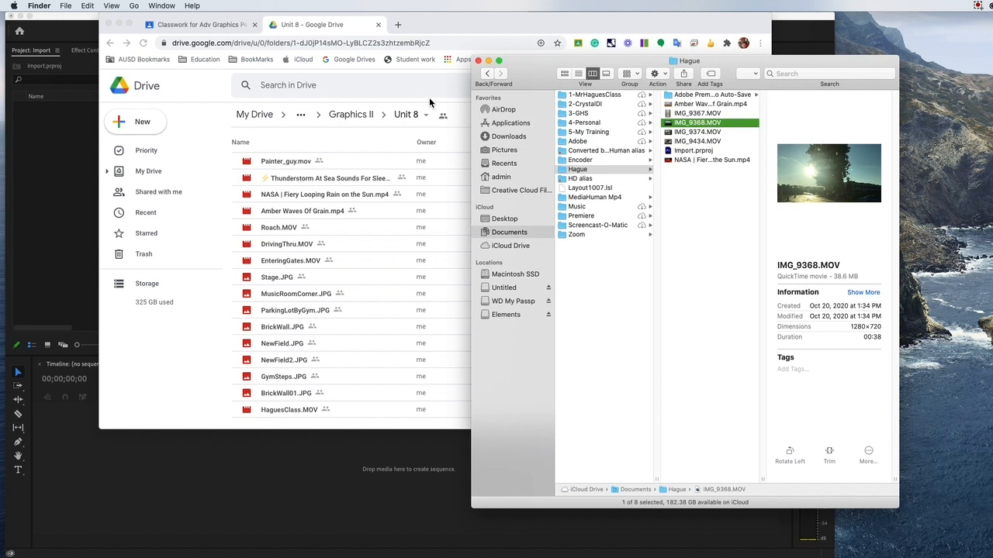
Close the browser window and add the line "3 Ways to Import" to the sticky note.
left_click(109, 24)
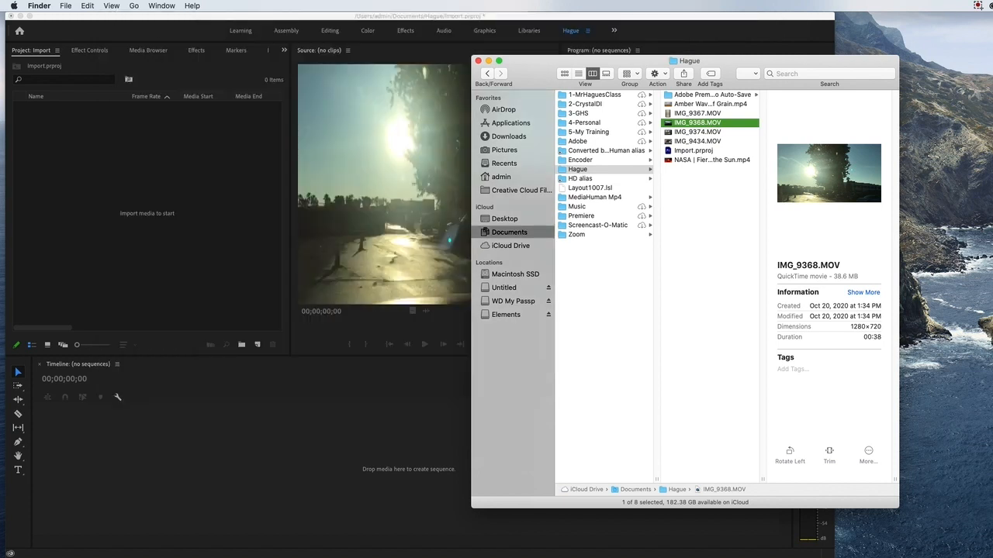
left_click_drag(992, 71, 760, 76)
left_click(836, 208)
key("Return")
key("Return")
type("3 Ways")
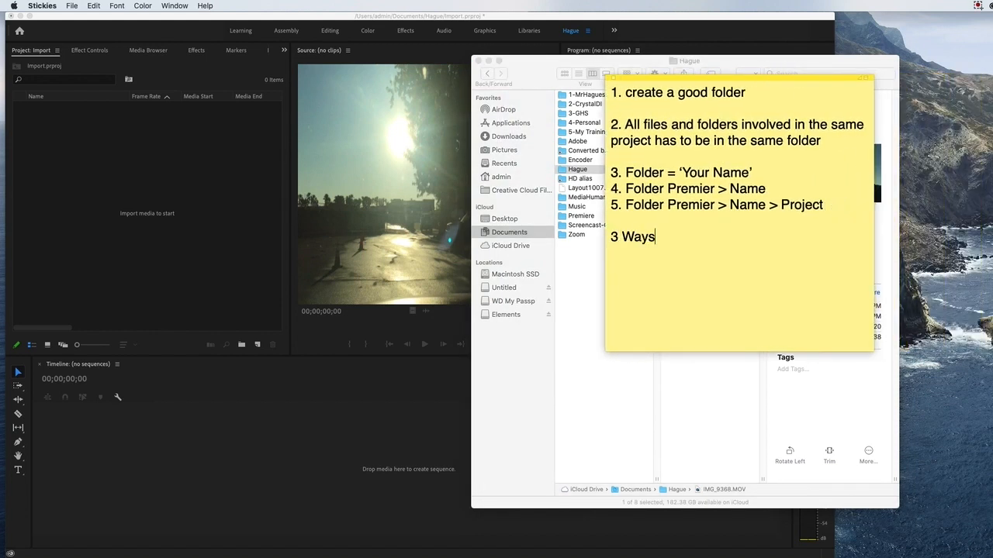
type(" to Import")
Switch to Chrome and open Google Classroom from the Google apps on the new tab page.
key("super+Tab")
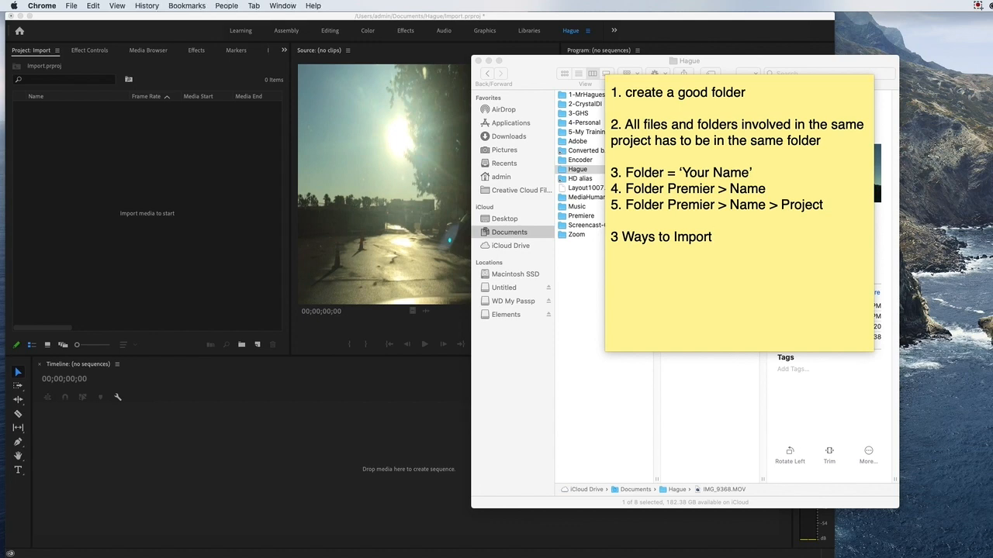
left_click_drag(655, 557, 473, 35)
left_click(745, 103)
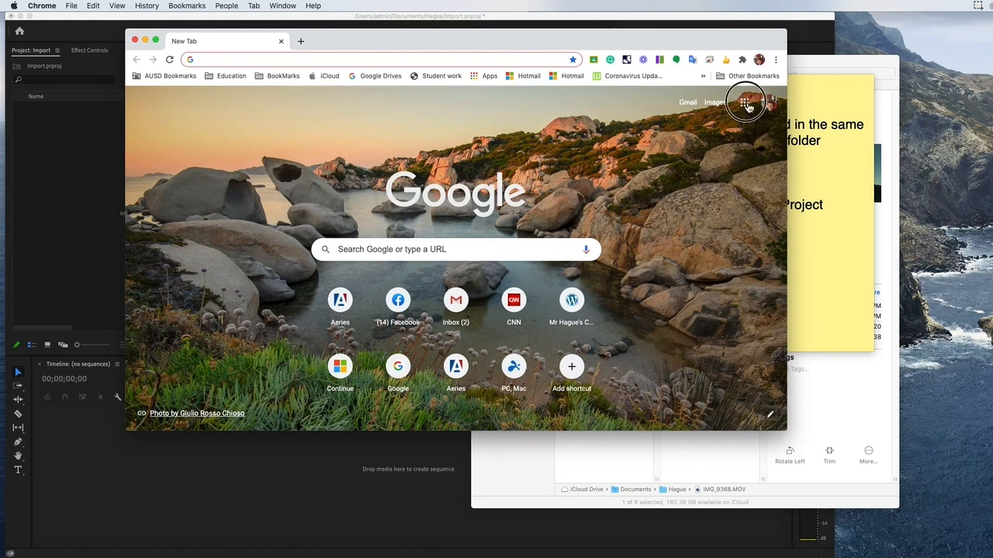
left_click(748, 103)
left_click(749, 100)
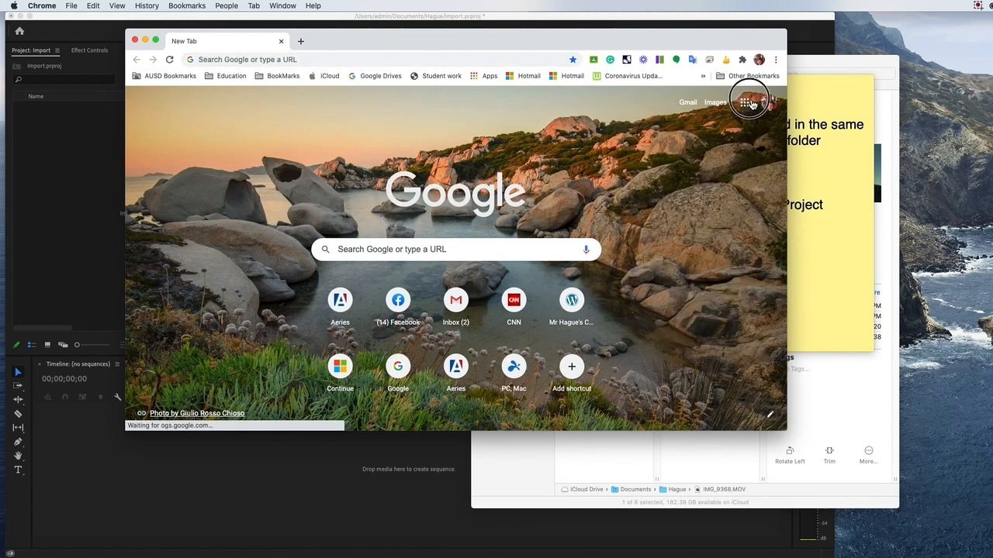
left_click(745, 102)
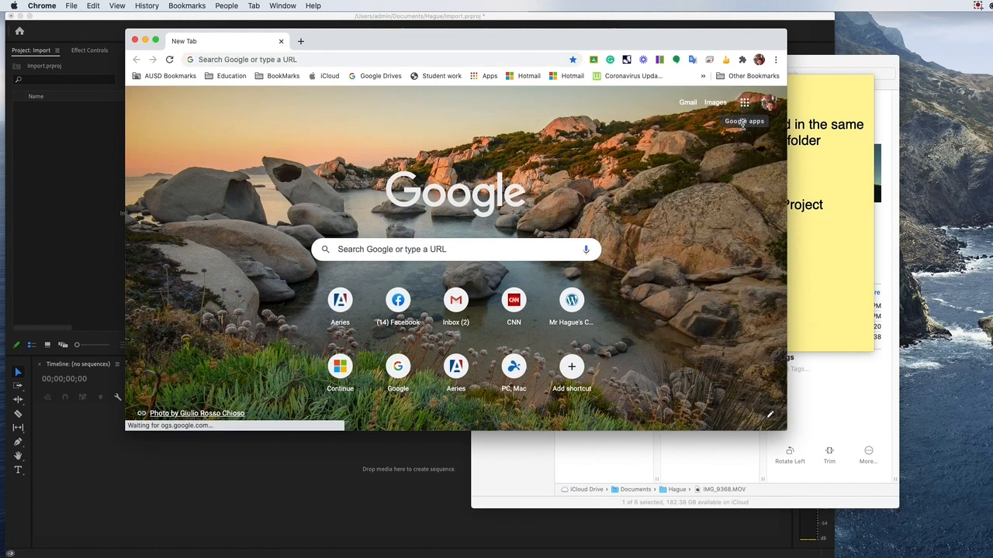
left_click(745, 104)
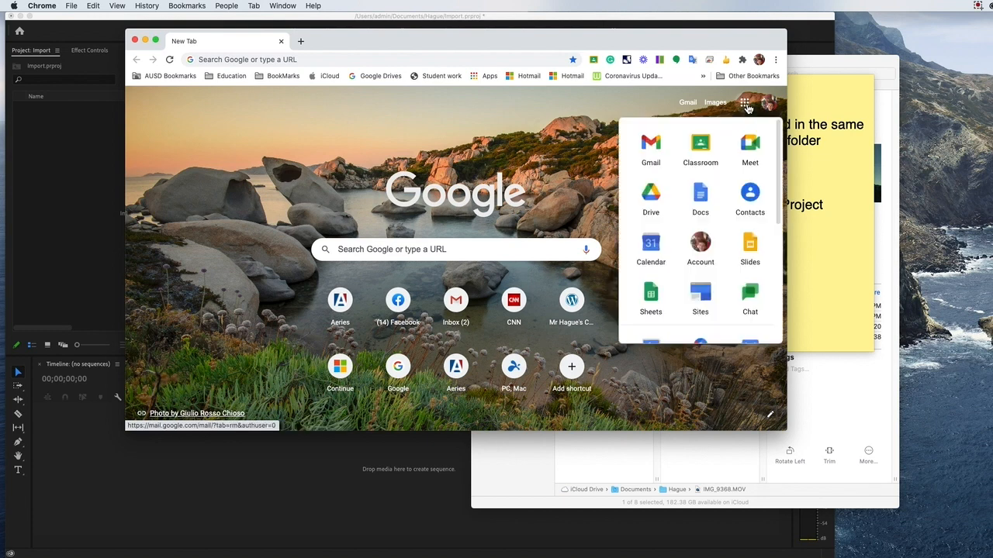
left_click(702, 150)
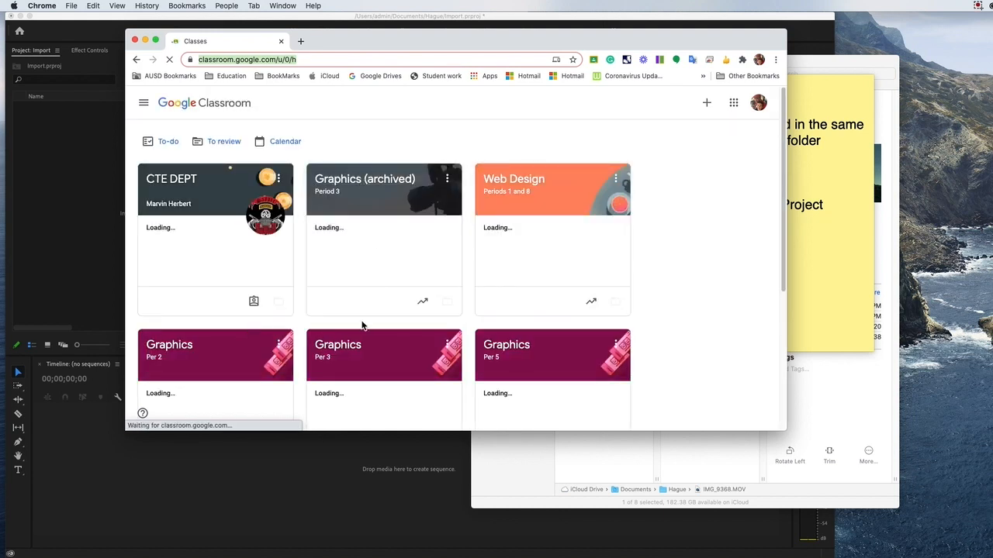
Open the Adv Class Notes document from the Class Notes material in the Adv Graphics classwork for periods 2 and 5.
scroll(362, 326, "down", 5)
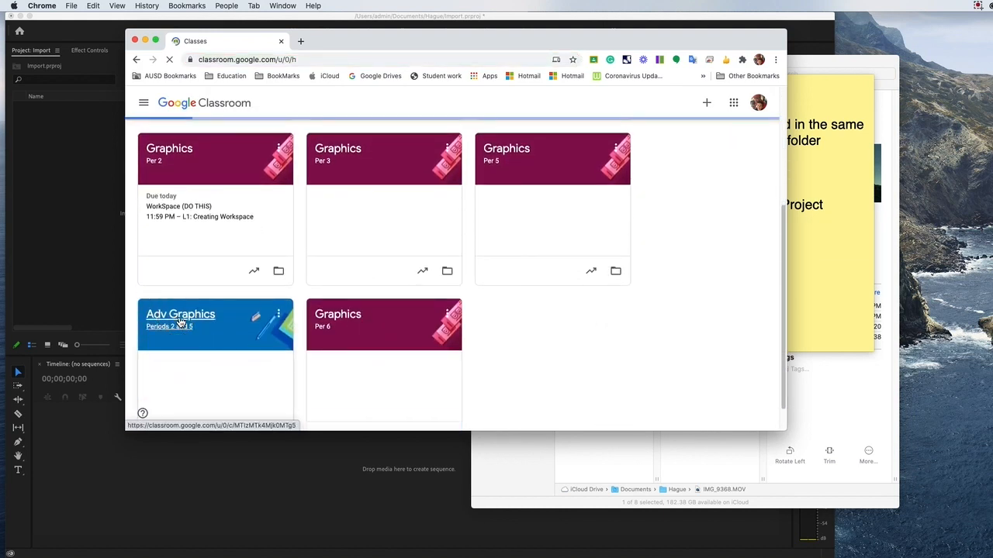
left_click(179, 320)
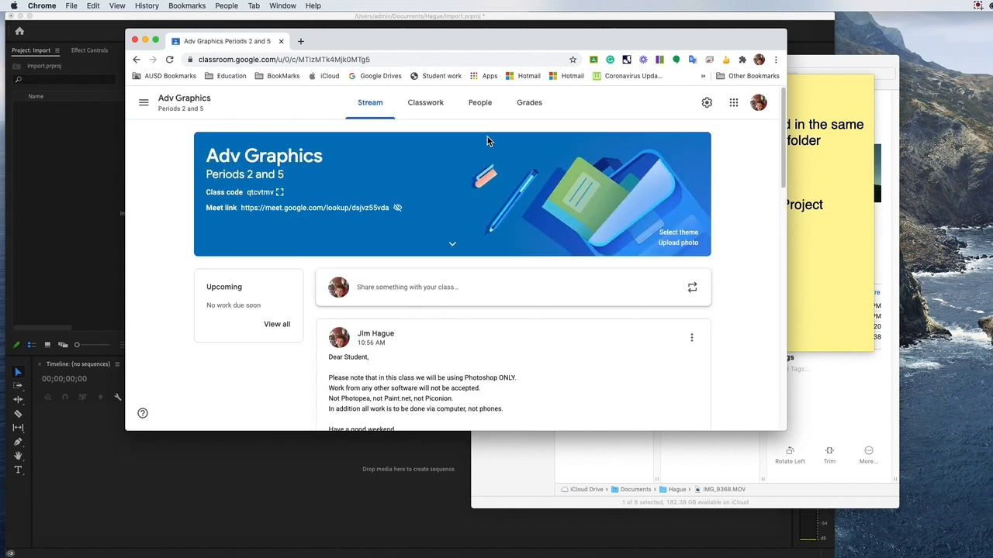
left_click(427, 104)
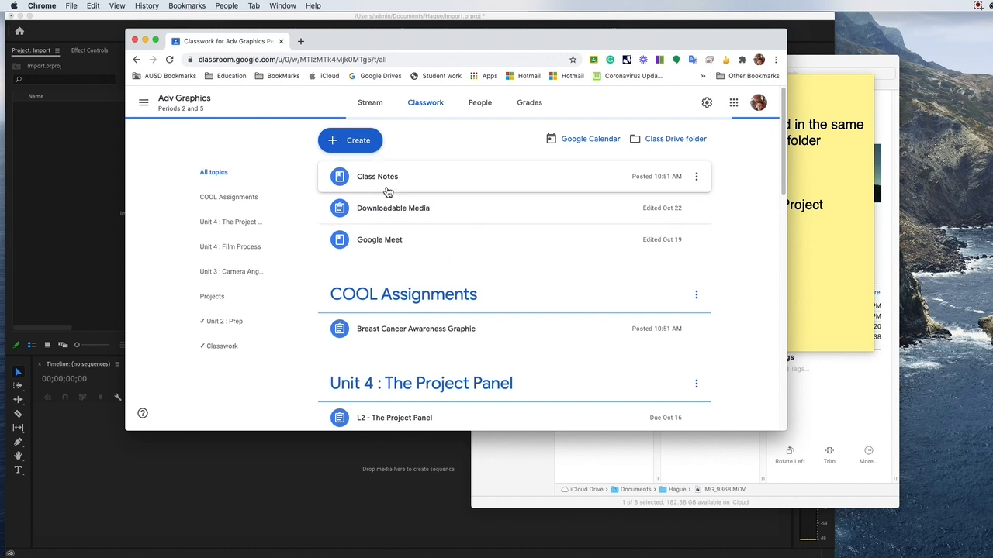
left_click(387, 190)
left_click(373, 236)
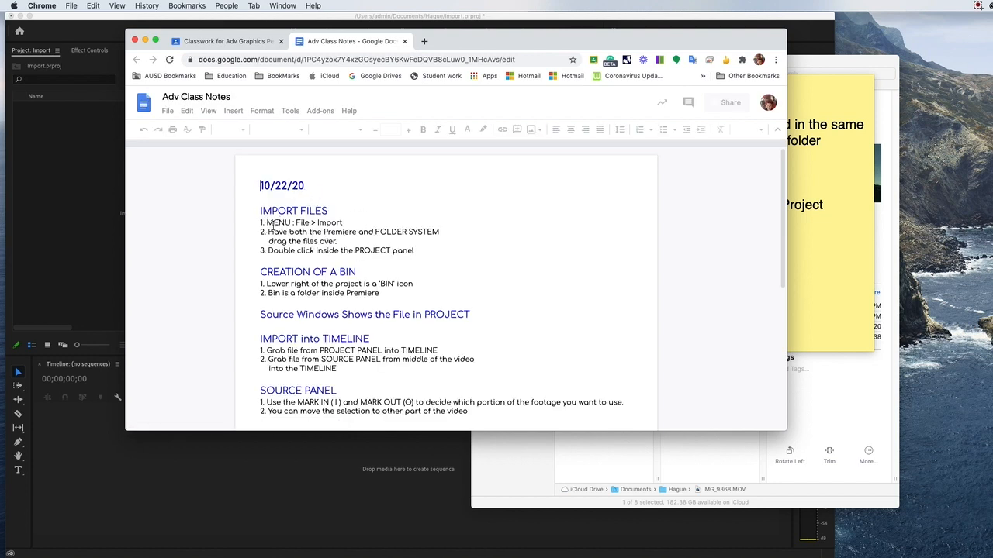
Highlight the "1. MENU : File > Import" line in the notes and minimize the browser window.
mouse_move(262, 224)
left_mouse_down()
mouse_move(381, 245)
mouse_move(259, 224)
left_mouse_up()
left_click(378, 247)
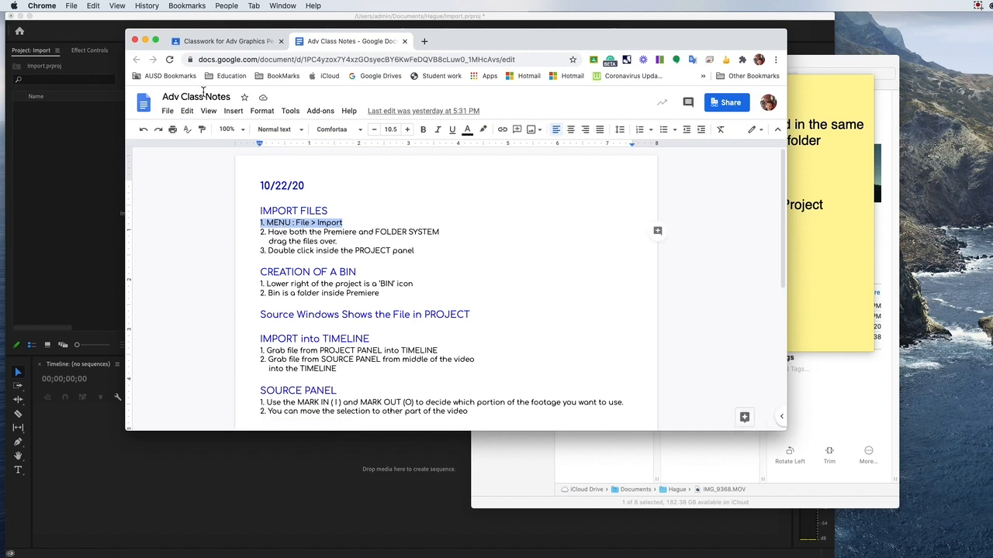
left_click(145, 40)
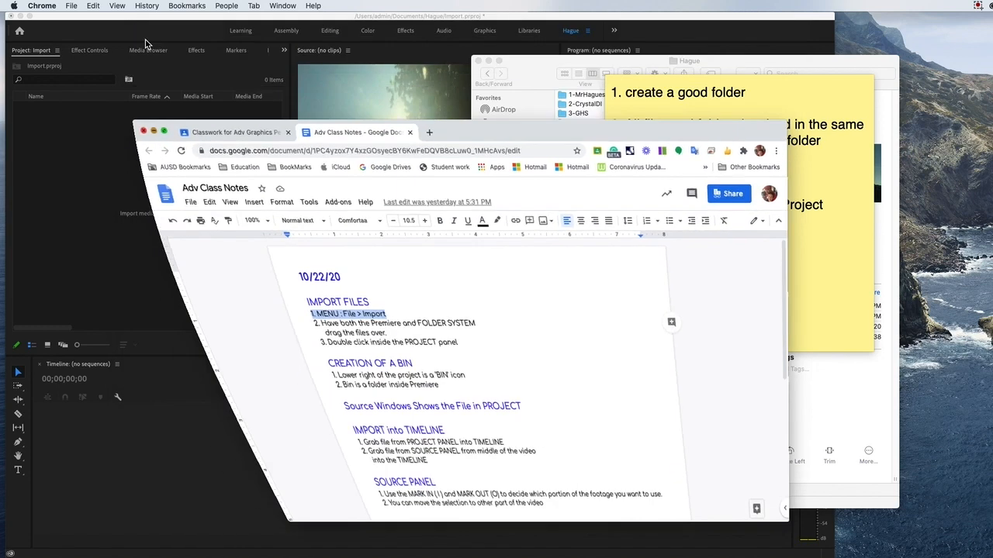
Switch to Premiere Pro and widen its window slightly.
left_click(151, 153)
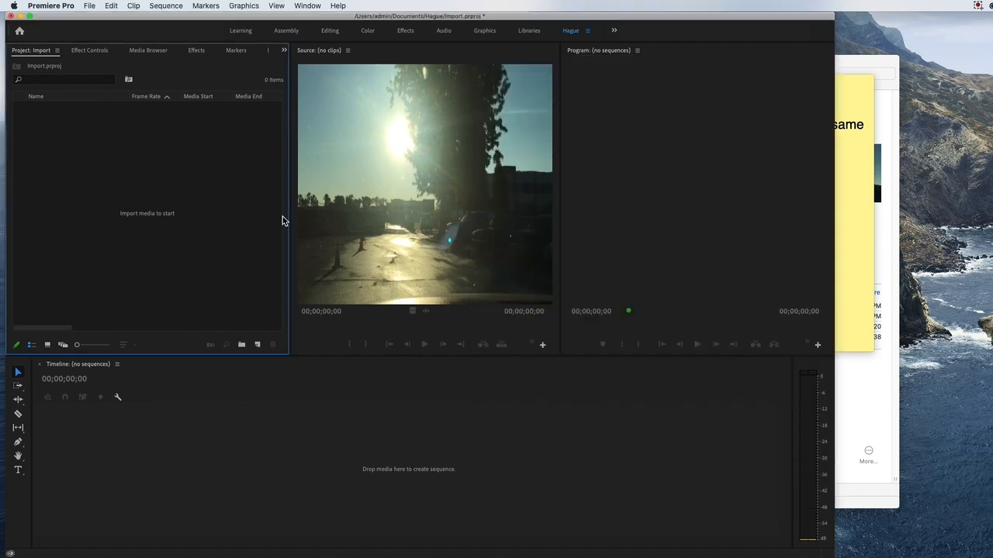
left_click(417, 237)
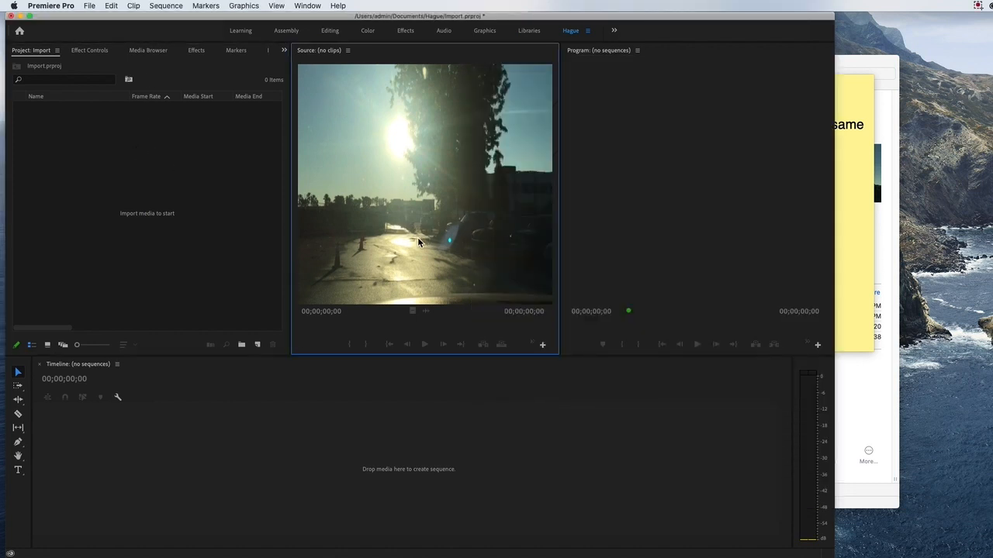
left_click(348, 50)
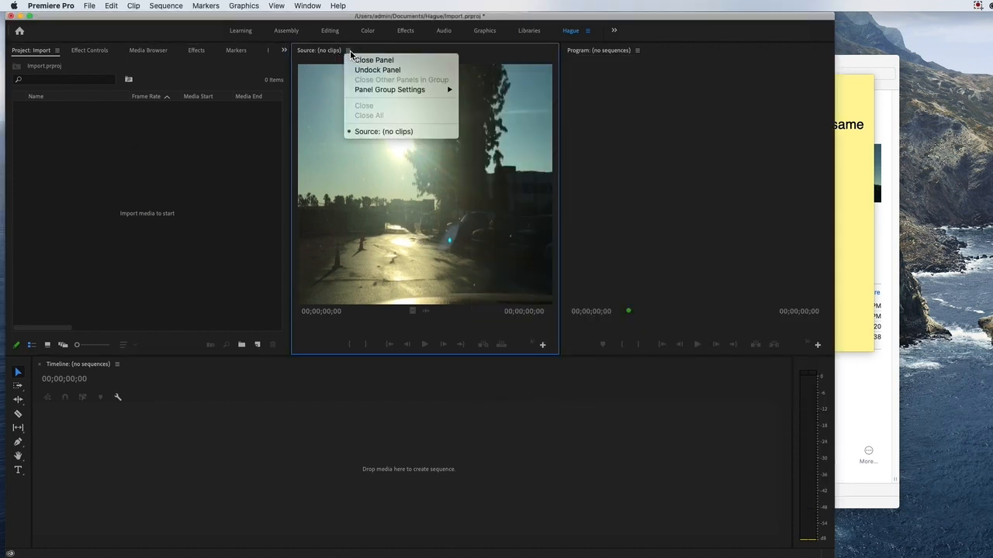
left_click(265, 232)
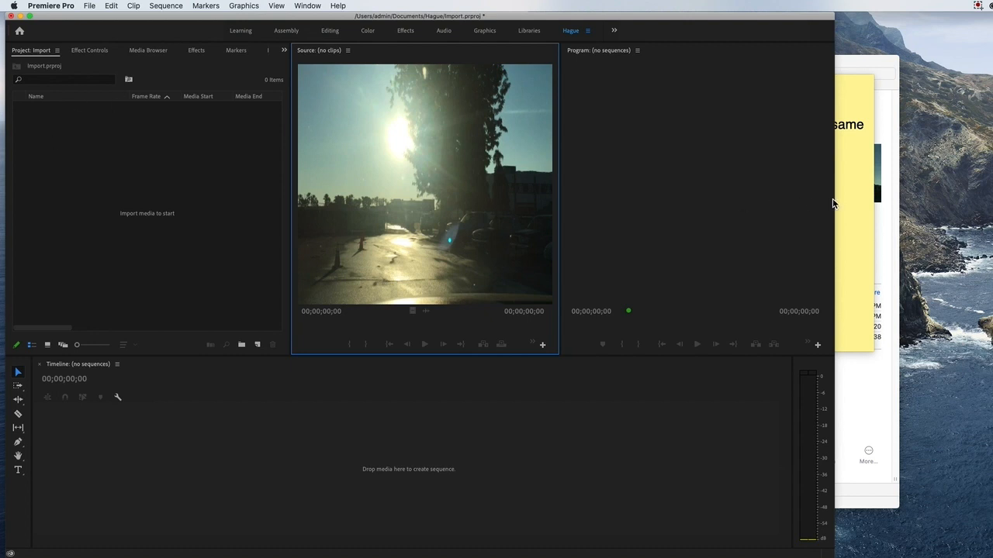
left_click_drag(836, 201, 884, 198)
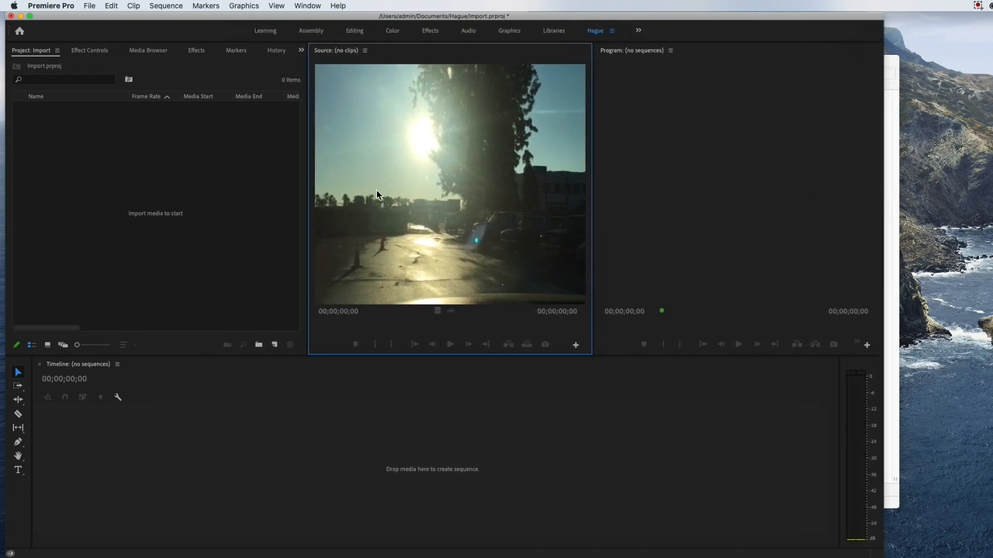
Import IMG_9368.MOV from the Hague folder into the project and open the clip in the Source monitor.
left_click(89, 5)
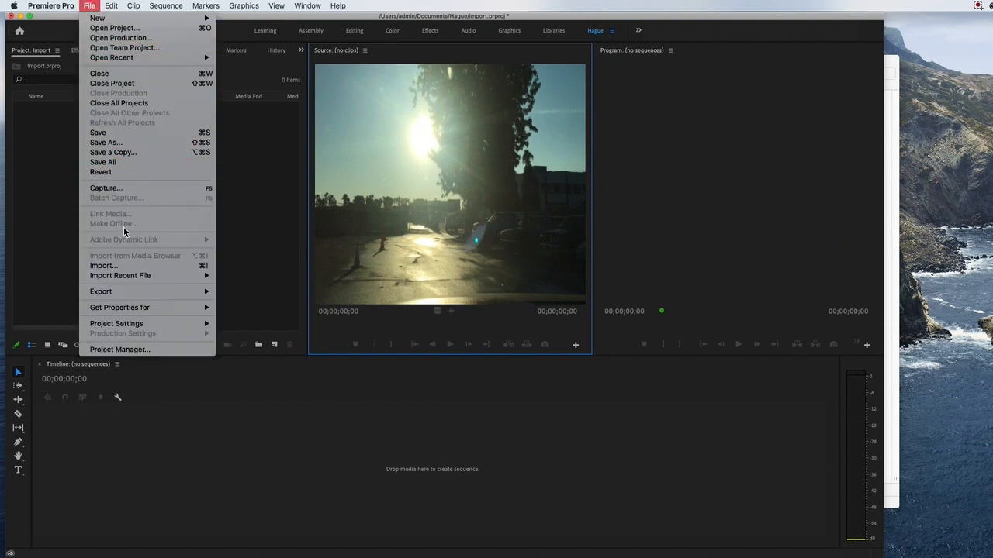
left_click(122, 265)
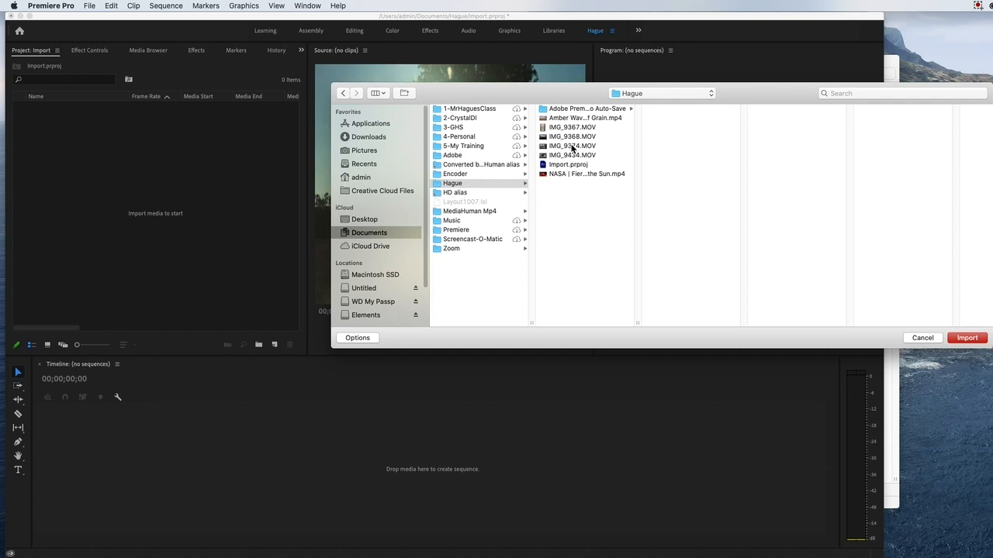
left_click(572, 138)
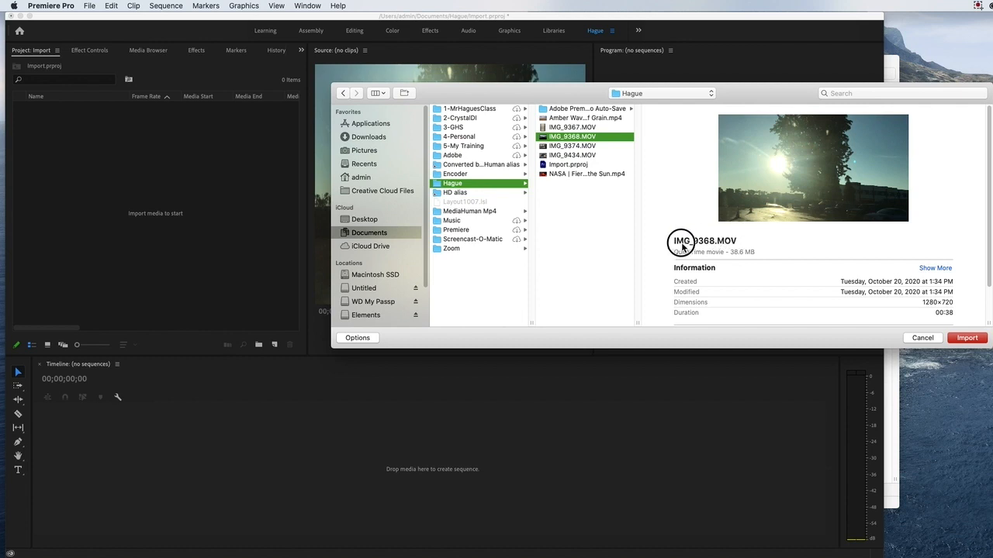
left_click(966, 338)
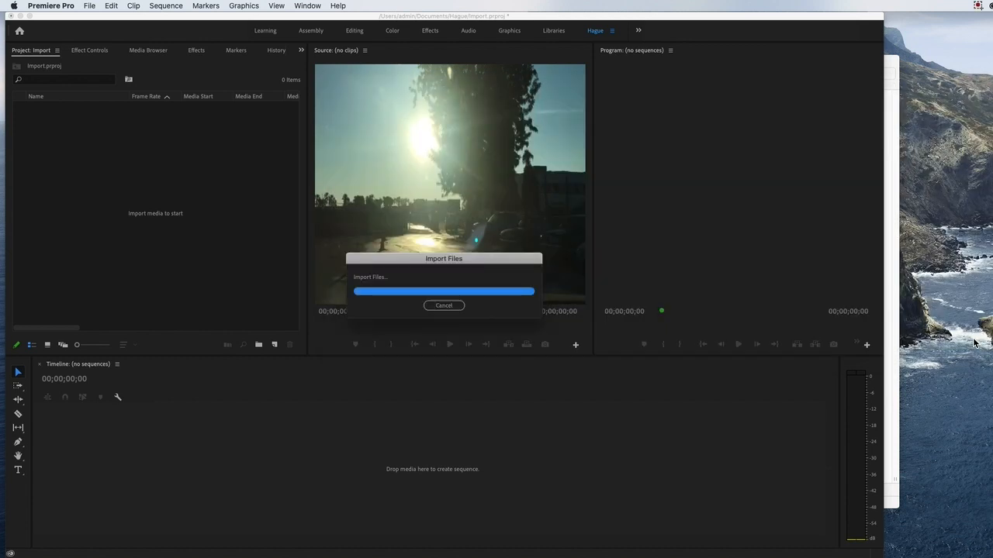
left_click(76, 109)
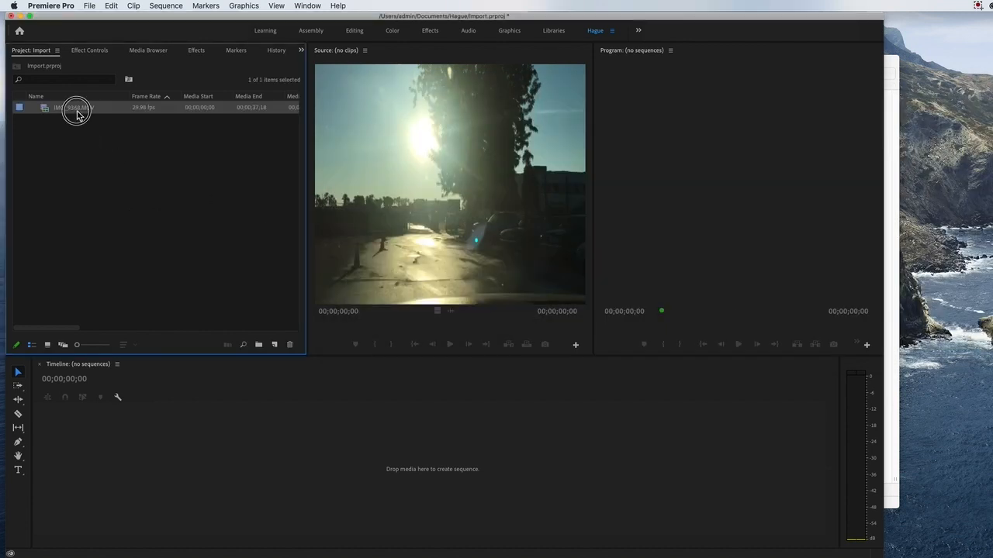
double_click(43, 108)
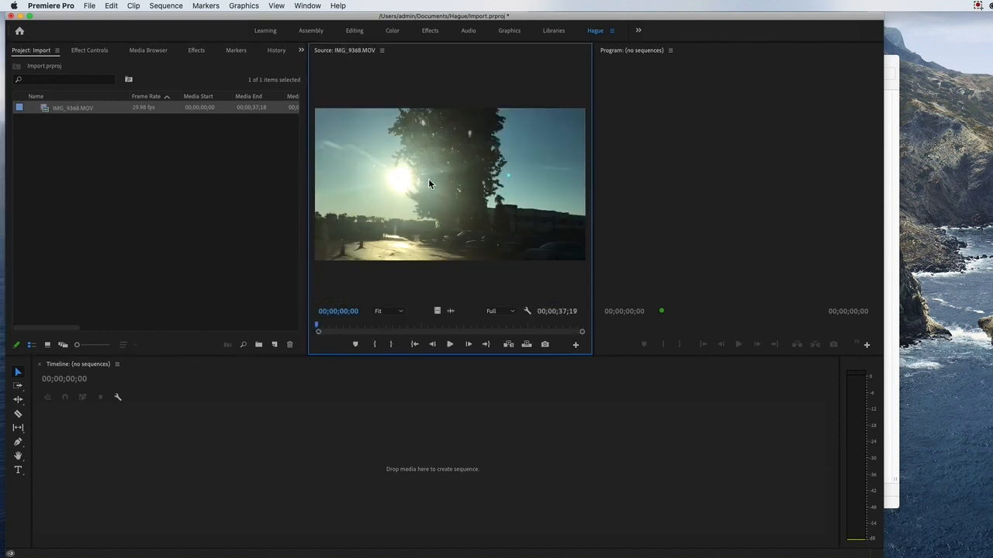
Return to the Adv Class Notes in Chrome, moving the window clear of the Project panel, and go to the second import method.
left_click(895, 203)
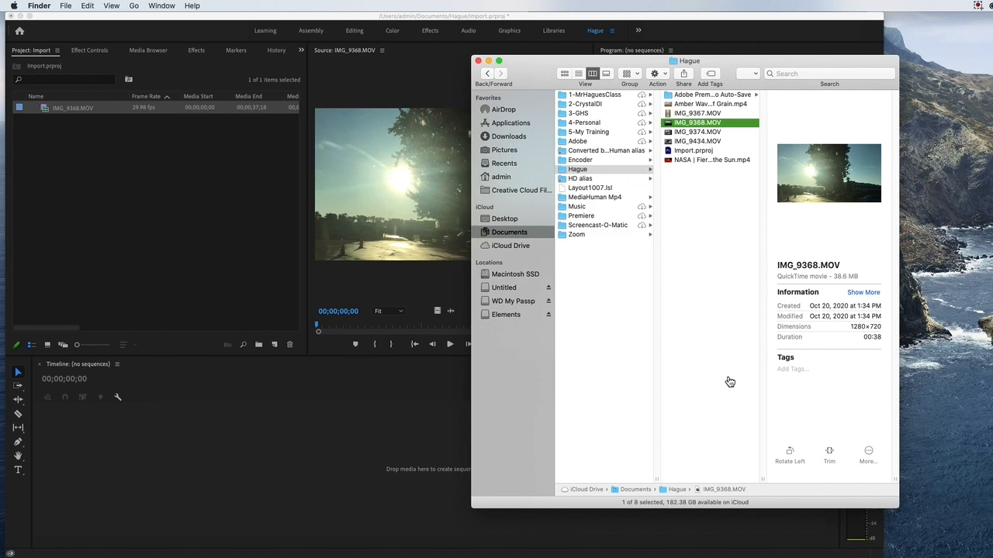
key("super+Tab")
left_click(709, 16)
mouse_move(709, 15)
left_mouse_down()
mouse_move(737, 246)
mouse_move(715, 25)
left_mouse_up()
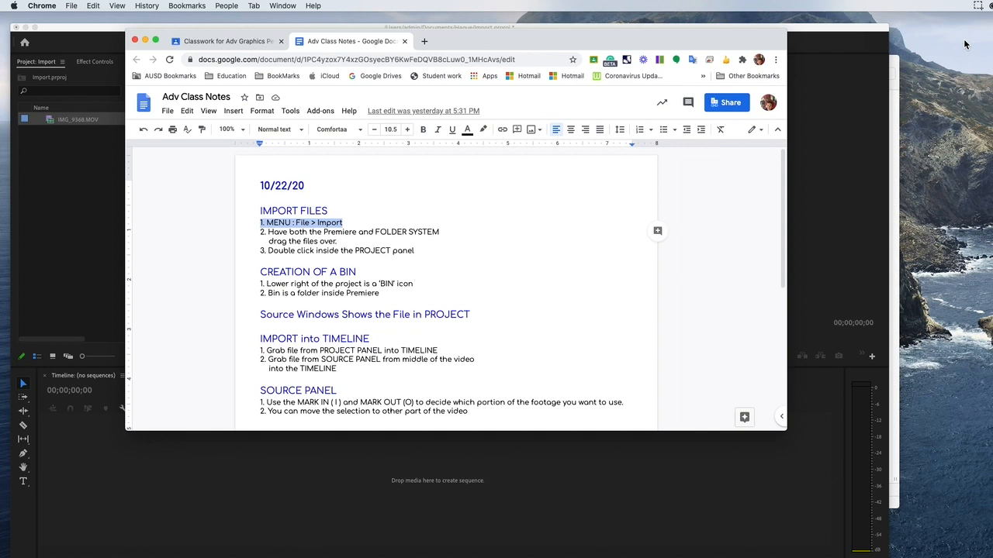
left_click_drag(582, 45, 697, 29)
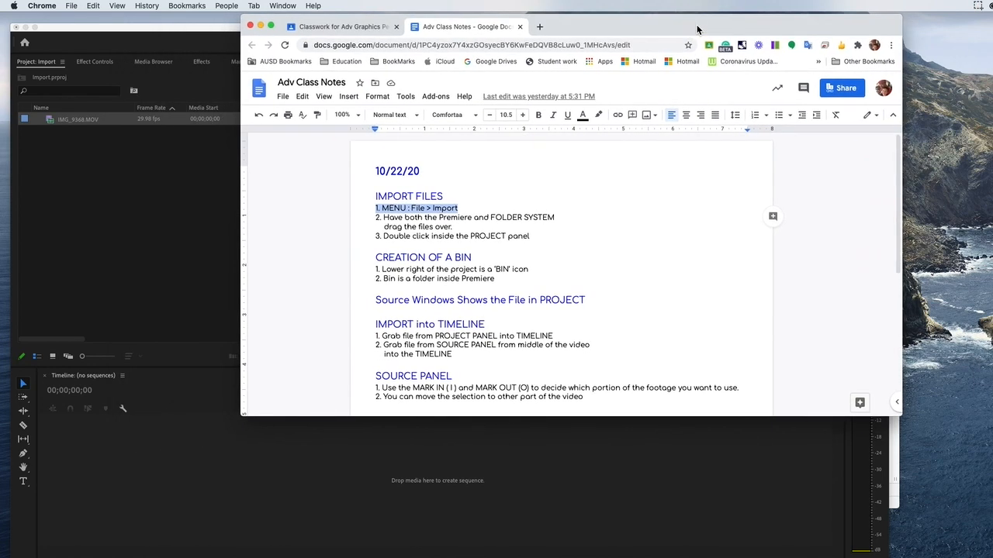
left_click(423, 226)
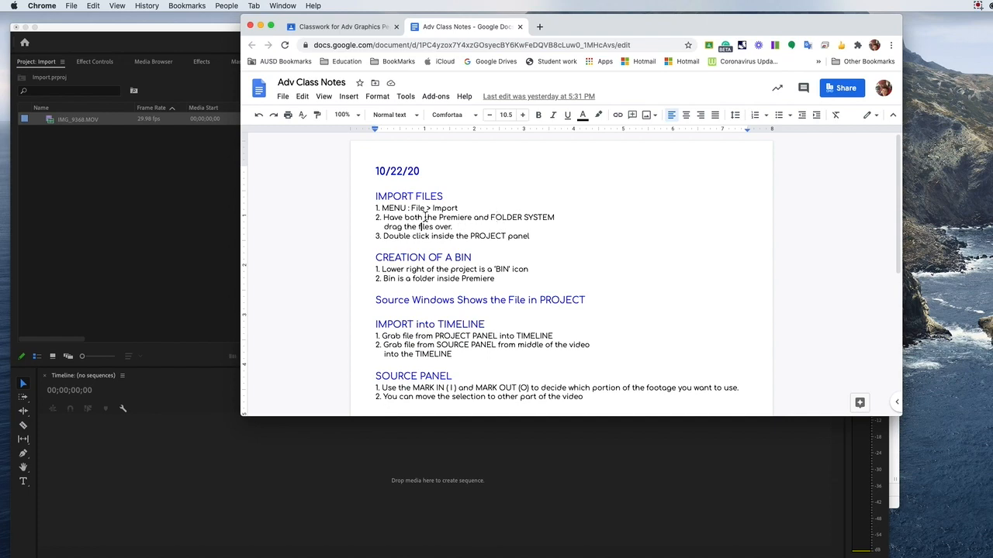
Minimize the class notes, switch to the Finder window showing the Hague folder, and move it further away from the Project panel.
left_click(260, 27)
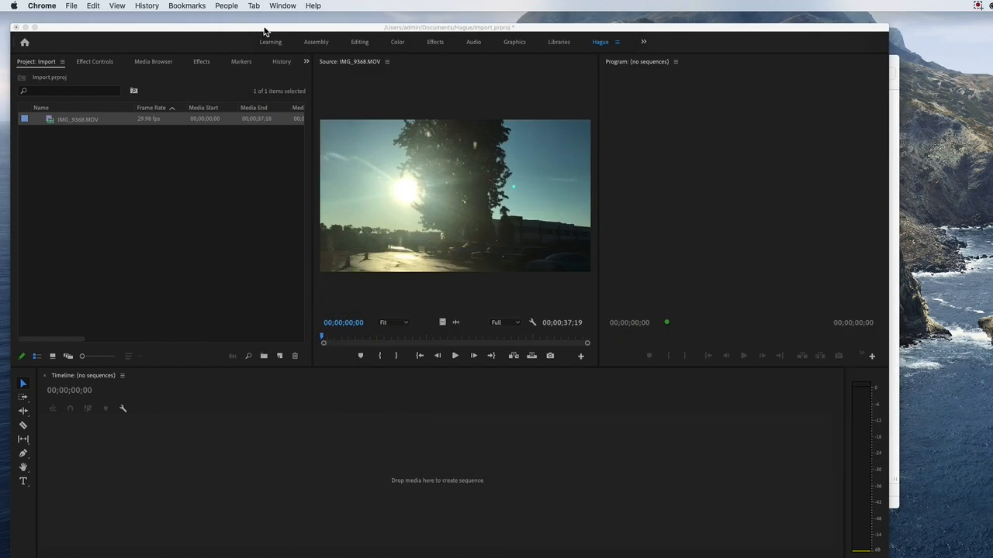
left_click(898, 169)
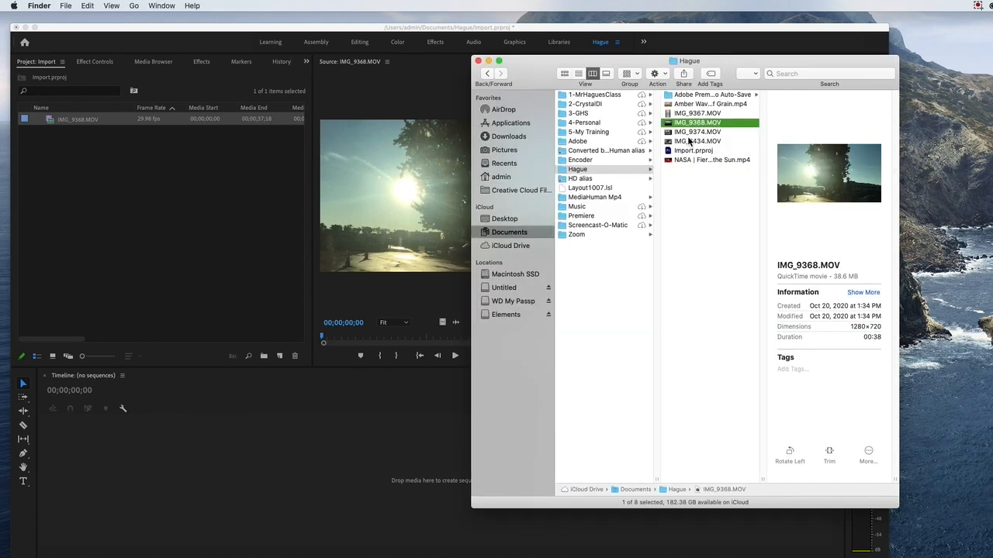
left_click_drag(535, 71, 628, 51)
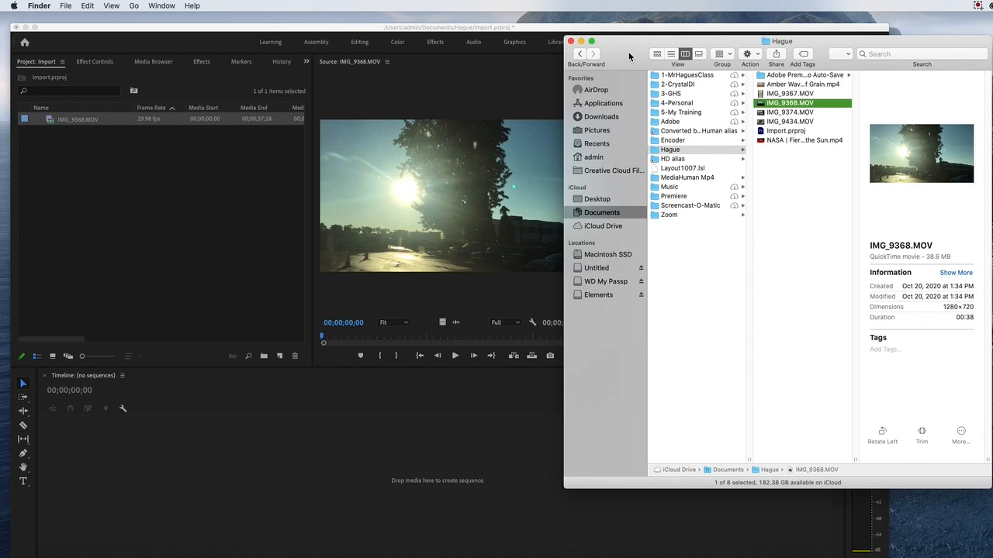
Import IMG_9374.MOV from the Finder window straight into the Project panel and open the clip in the Source monitor.
left_click(782, 107)
left_click(782, 112)
left_click(783, 113)
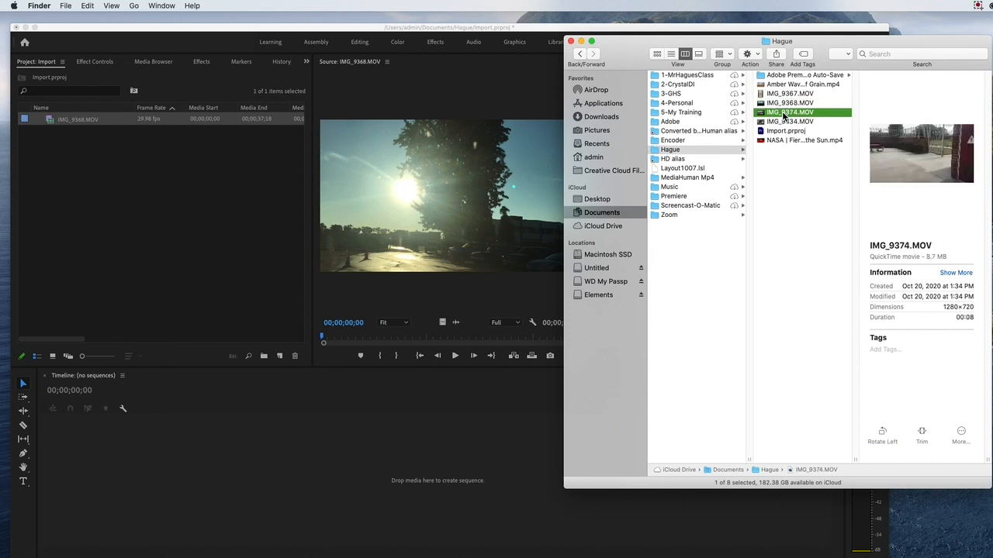
left_click(793, 115)
left_click_drag(792, 115, 218, 200)
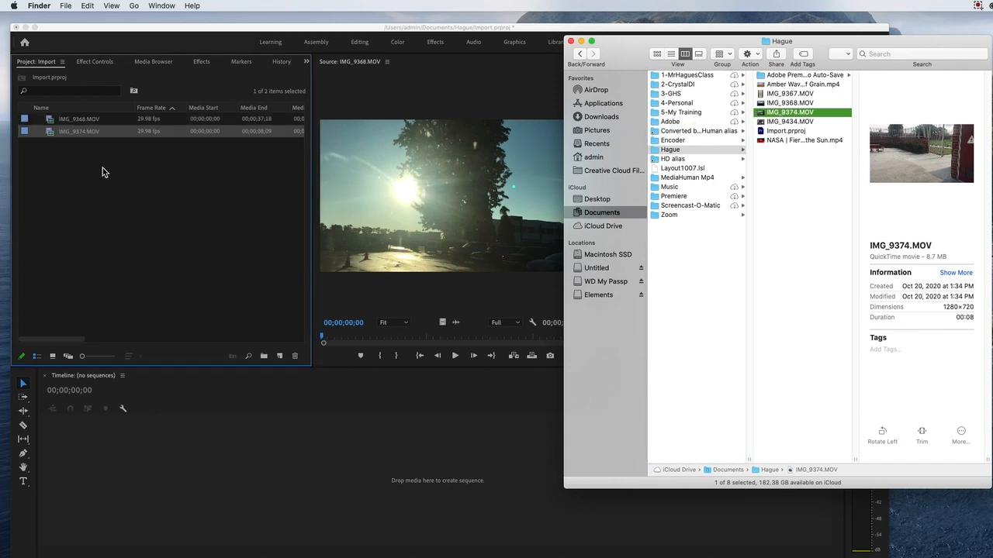
left_click(50, 131)
double_click(50, 131)
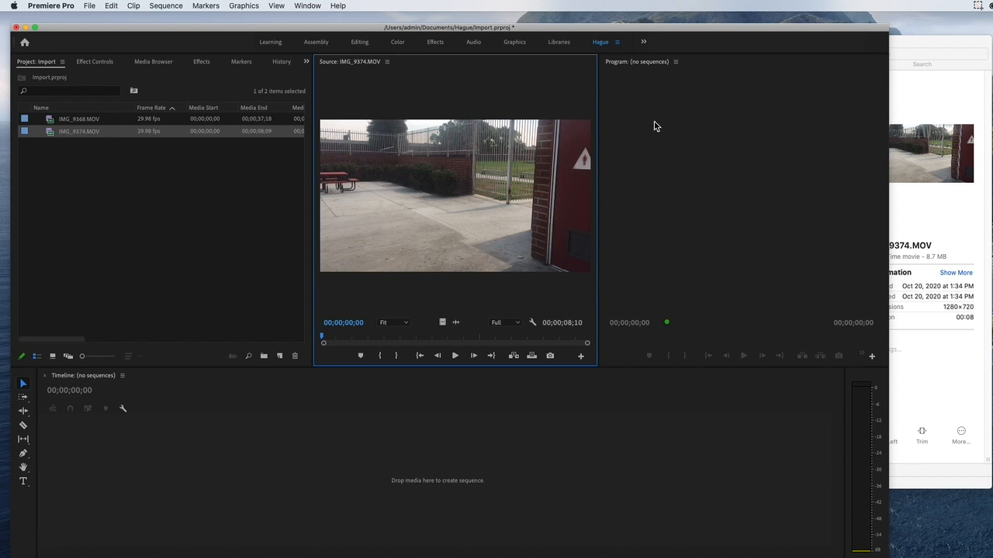
Return to the Adv Class Notes in Chrome and highlight the third import method, "Double click inside the PROJECT panel".
key("super+Tab")
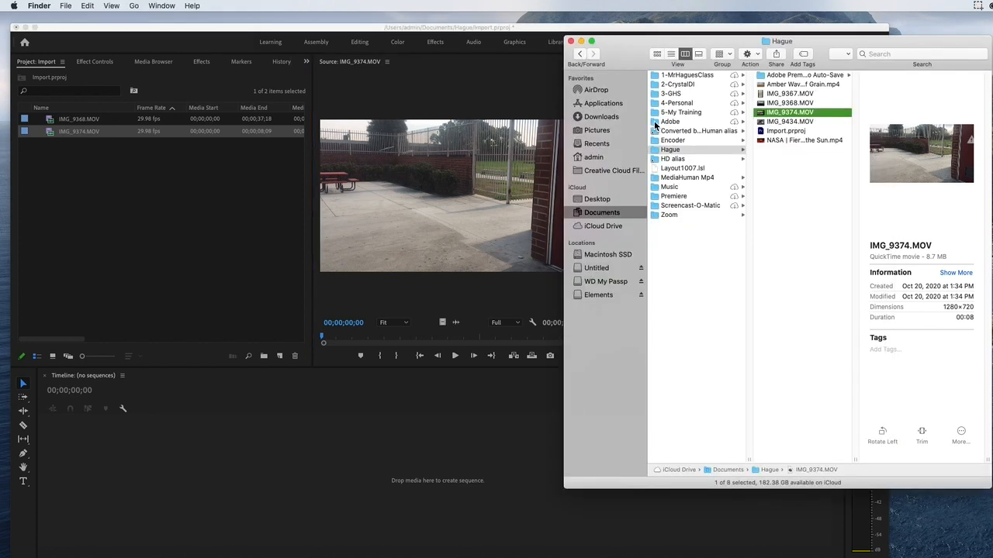
key("super+Tab")
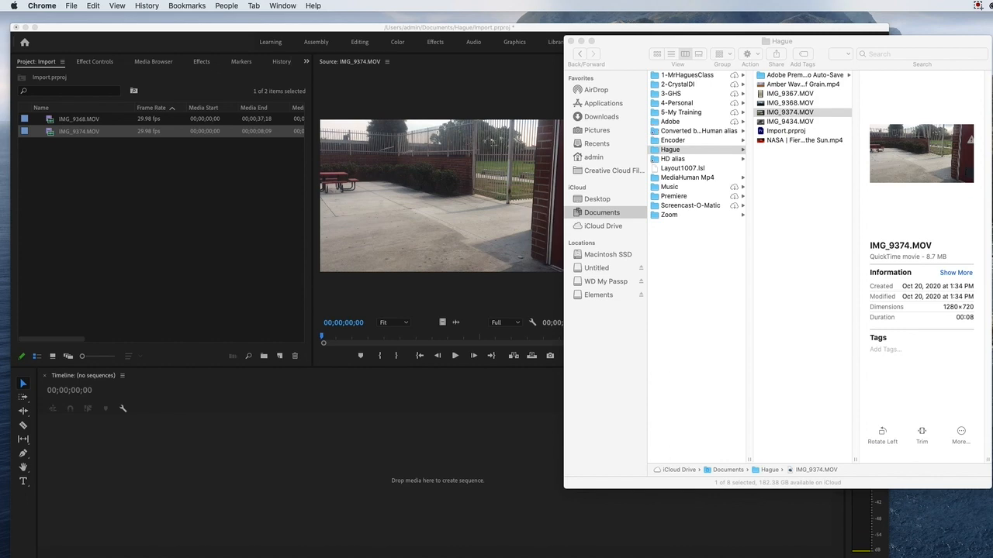
left_click(721, 555)
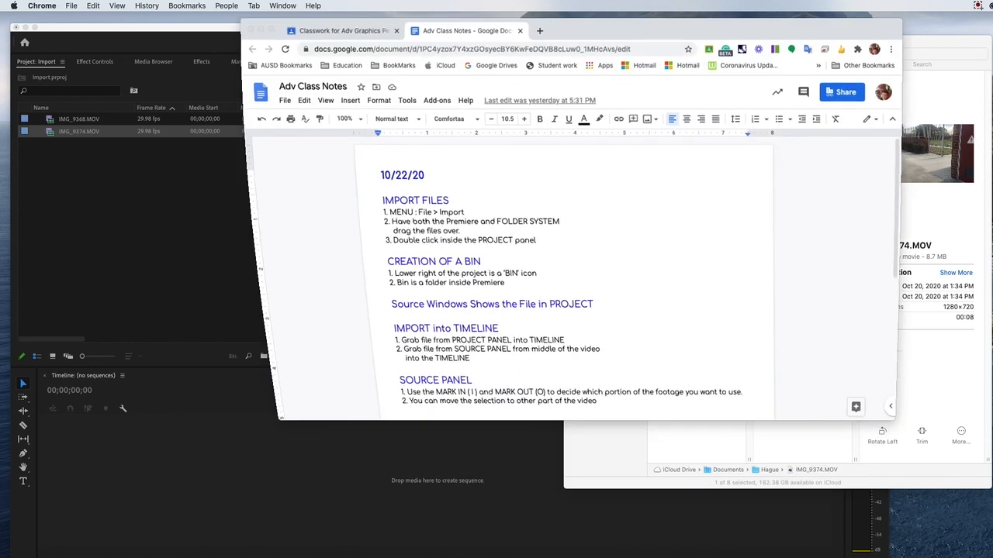
left_click_drag(532, 236, 385, 243)
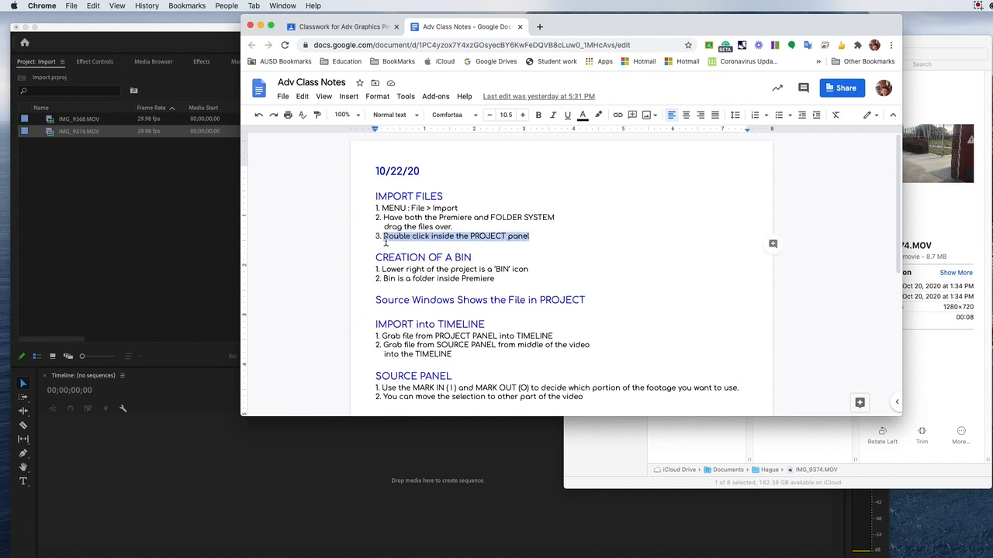
Add "and find the files" to the end of the third import method in the notes.
left_click_drag(534, 235, 535, 234)
key("Down")
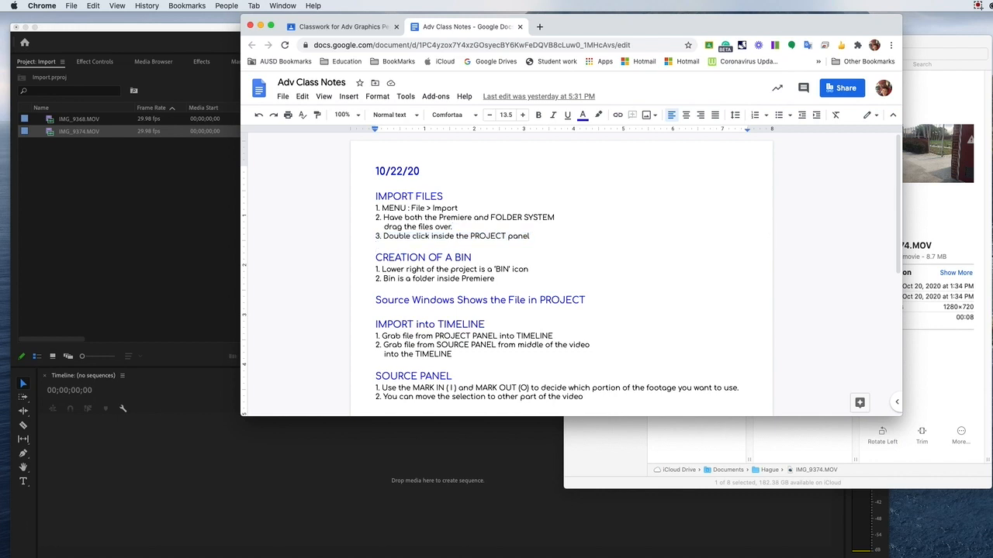
key("Up")
type("and")
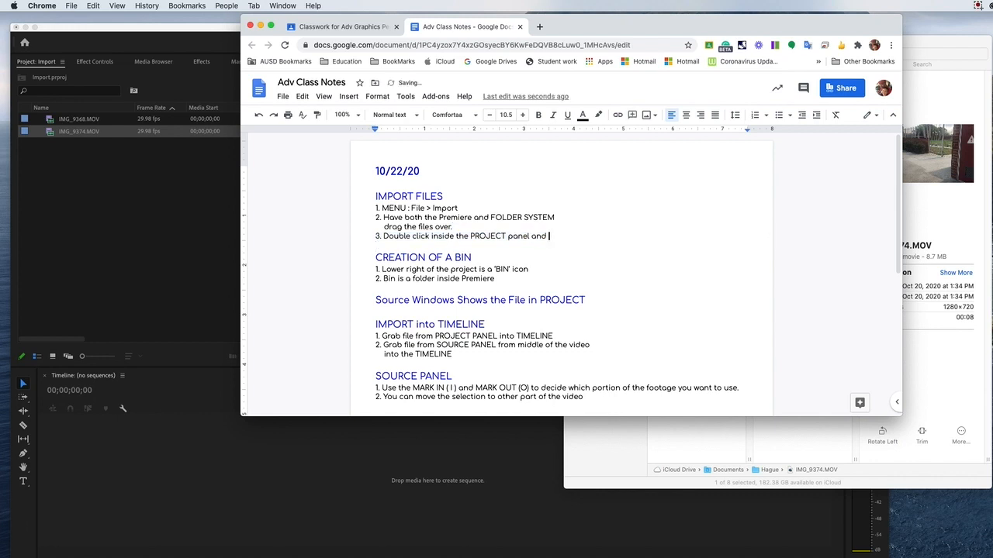
type(" find the files")
Switch to Premiere Pro and import IMG_9434.MOV from the Hague folder, opening the import dialog from the Project panel's empty area.
left_click(128, 220)
left_click(128, 219)
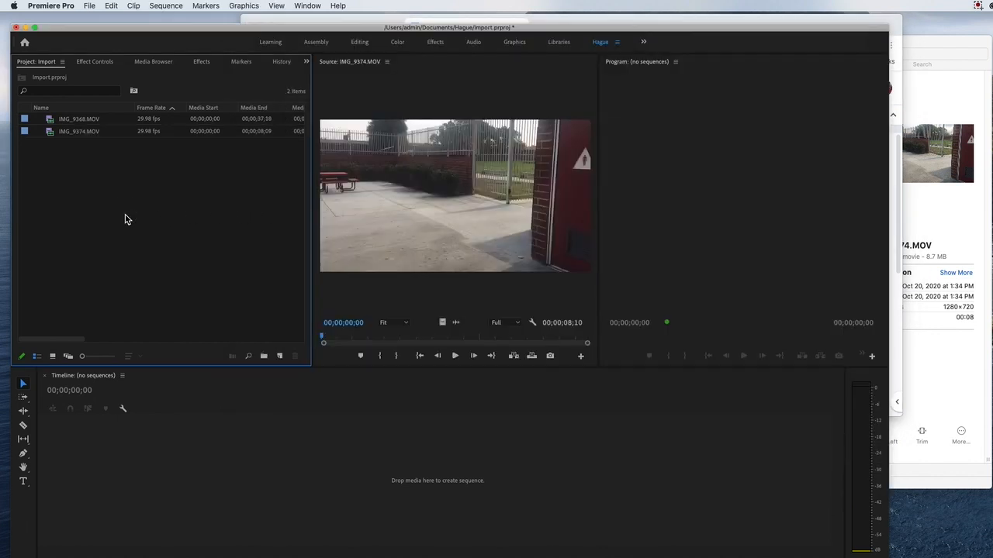
double_click(128, 219)
left_click_drag(475, 89, 428, 93)
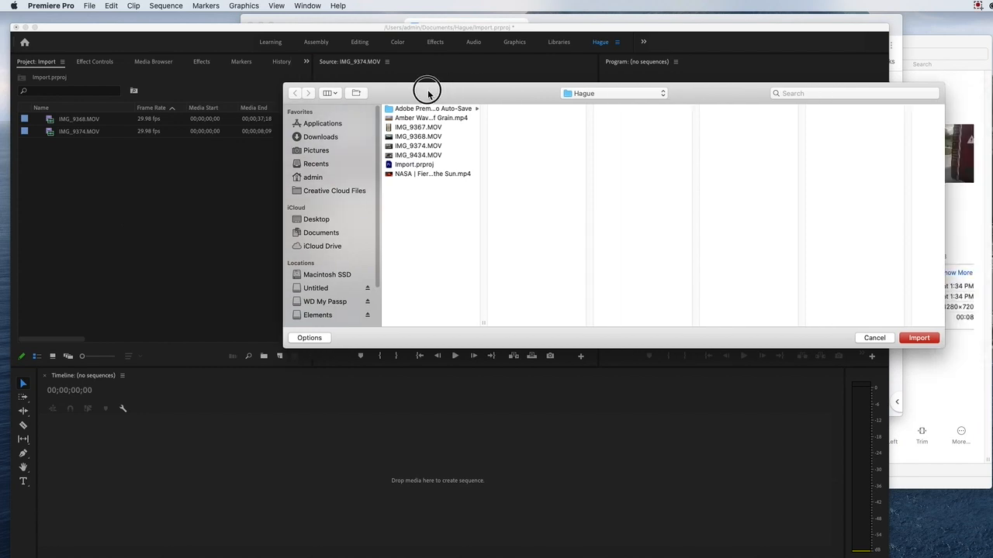
left_click(412, 156)
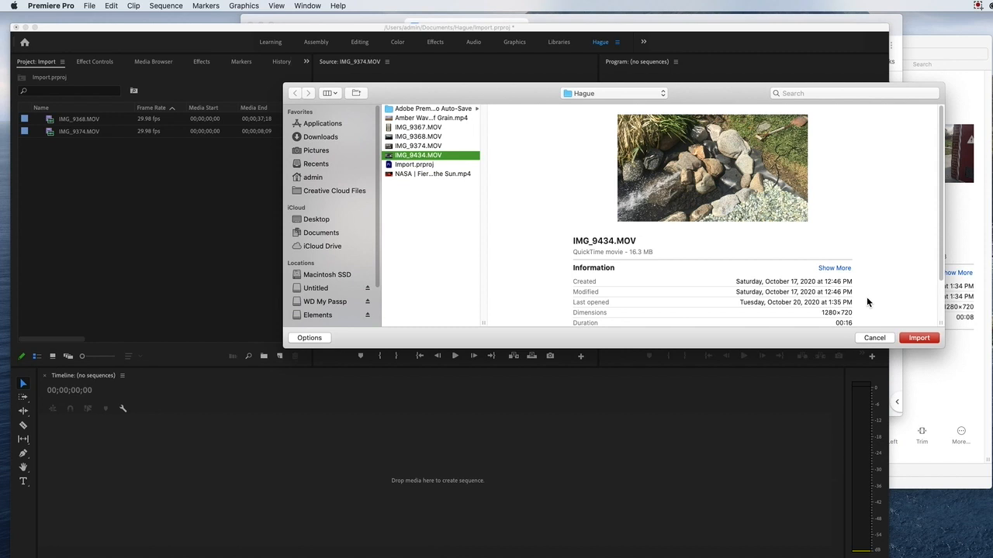
left_click(915, 339)
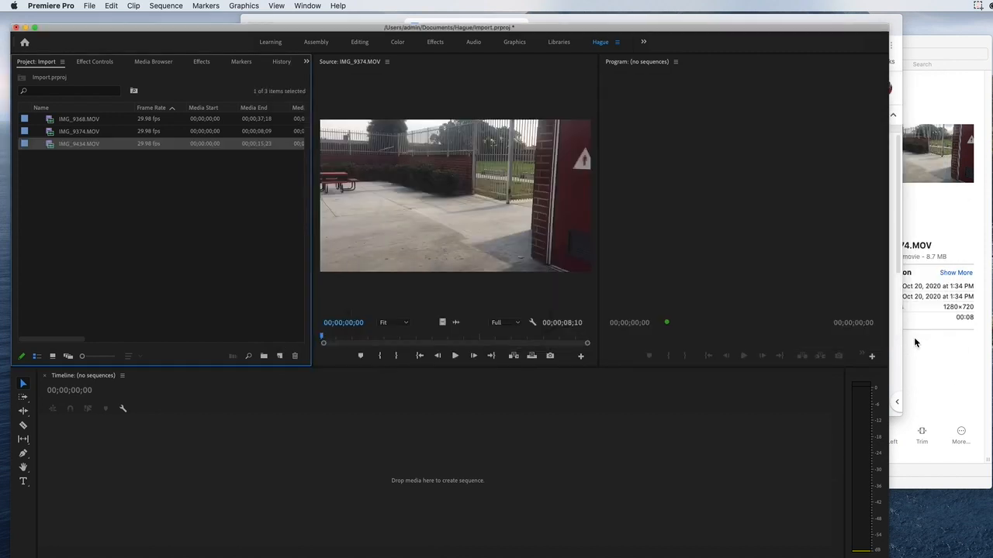
Import Amber Waves Of Grain.mp4 from the Hague folder the same way, starting from the Project panel's empty area.
left_click(184, 219)
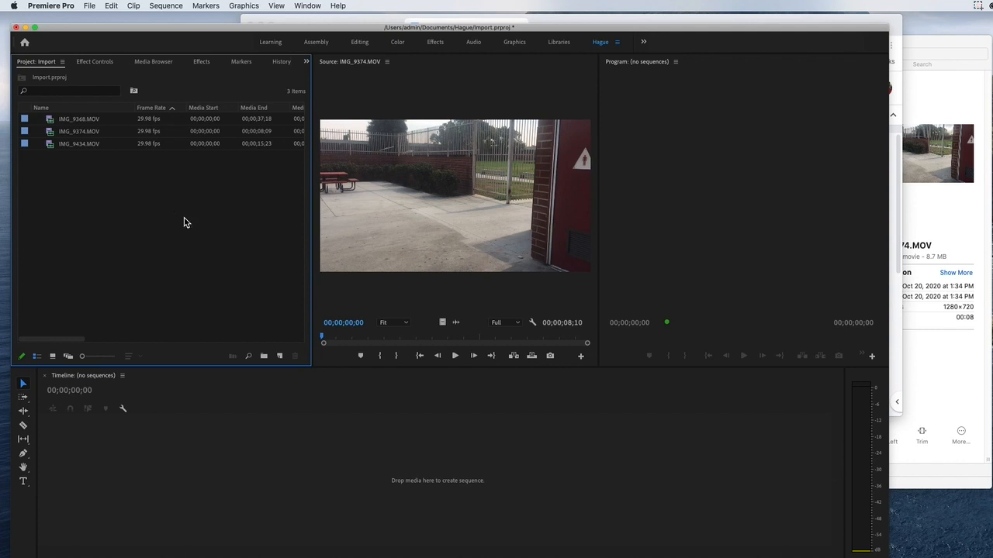
double_click(185, 218)
left_click(459, 121)
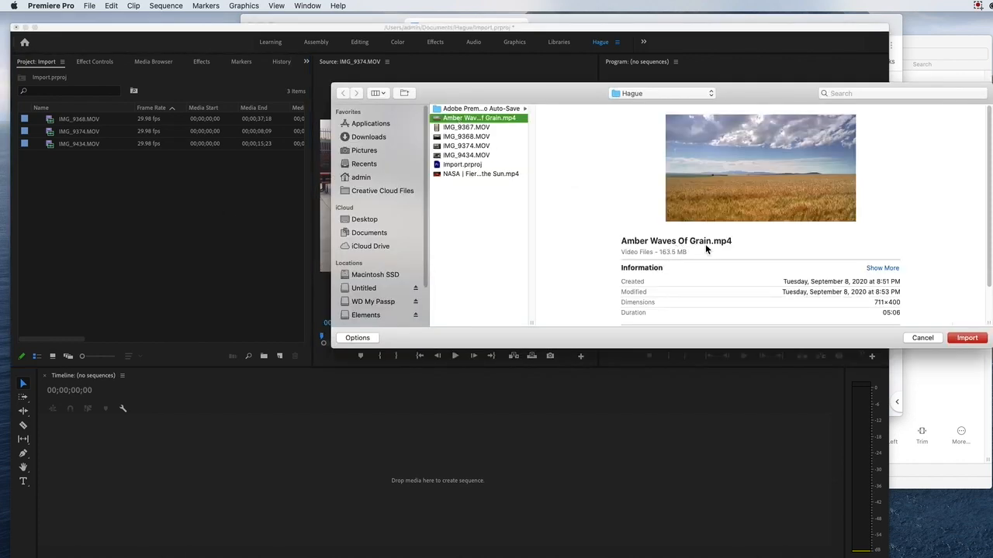
left_click(967, 337)
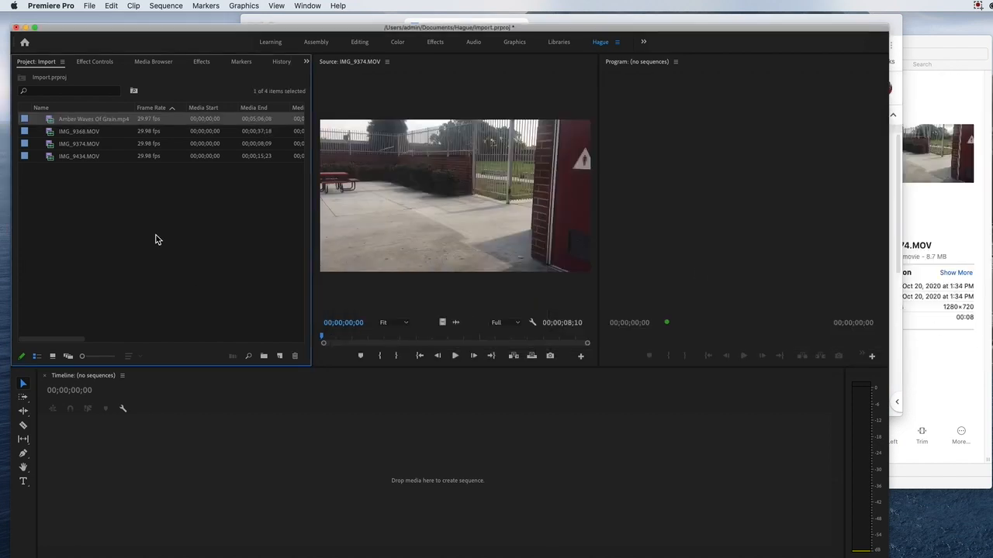
Preview Amber Waves Of Grain.mp4, IMG_9368.MOV, IMG_9374.MOV and IMG_9434.MOV one after another in the Source monitor.
double_click(61, 122)
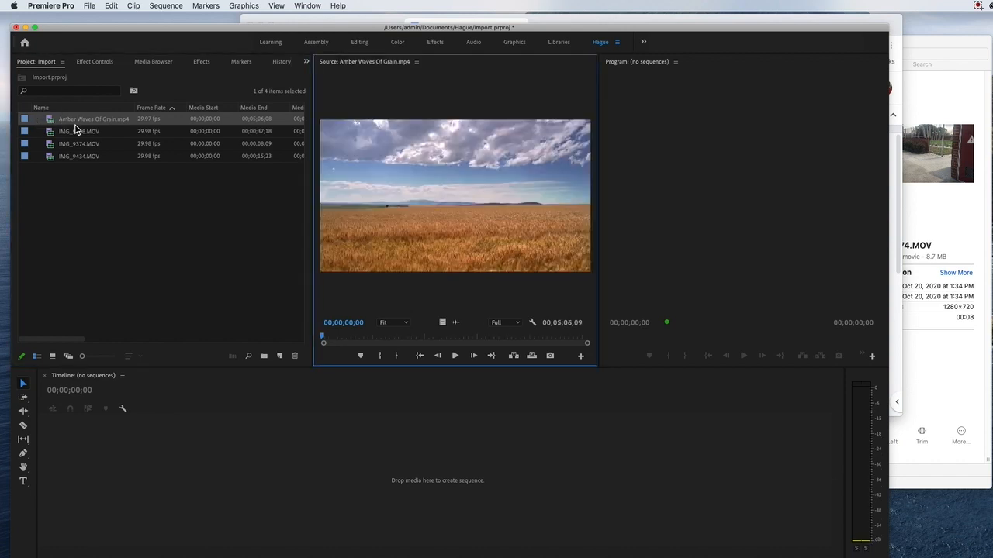
double_click(76, 131)
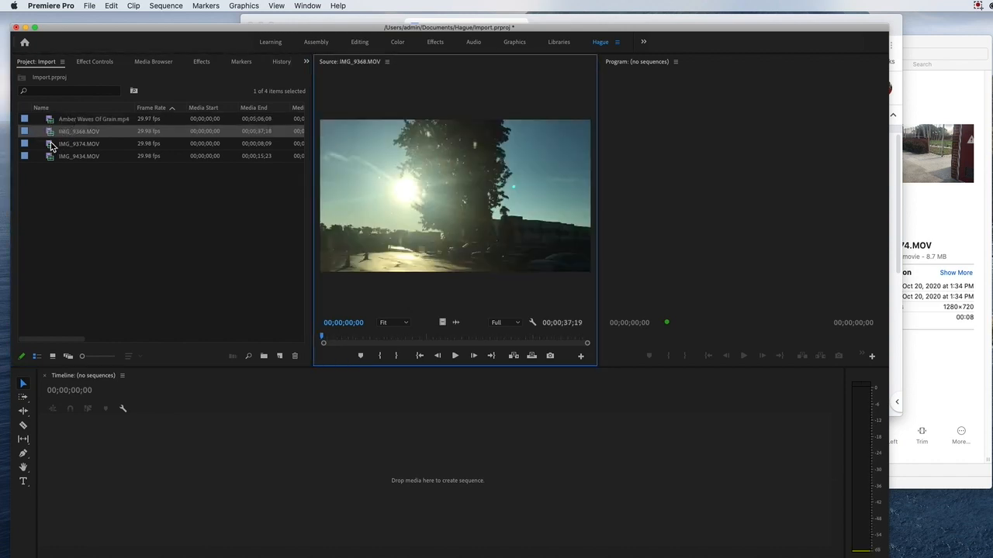
double_click(52, 146)
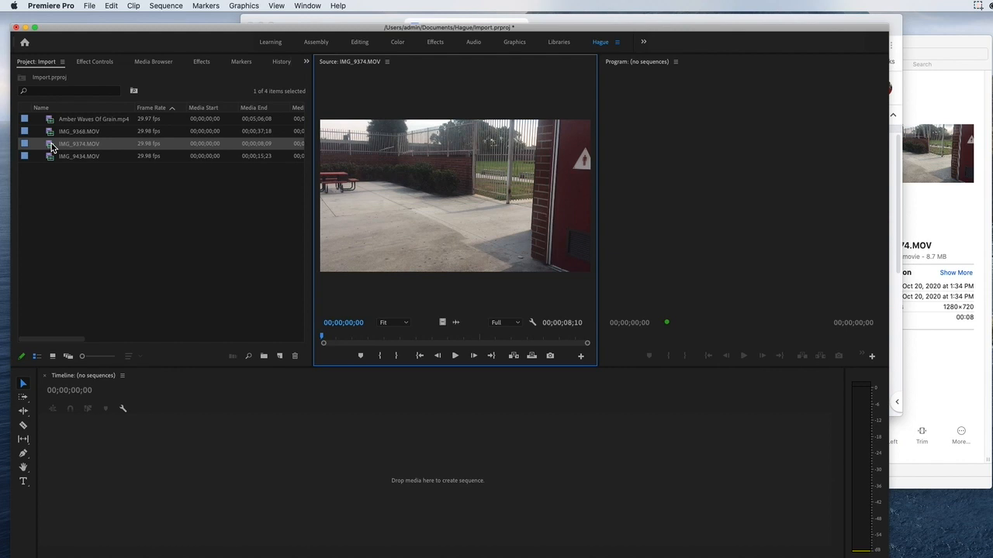
double_click(50, 156)
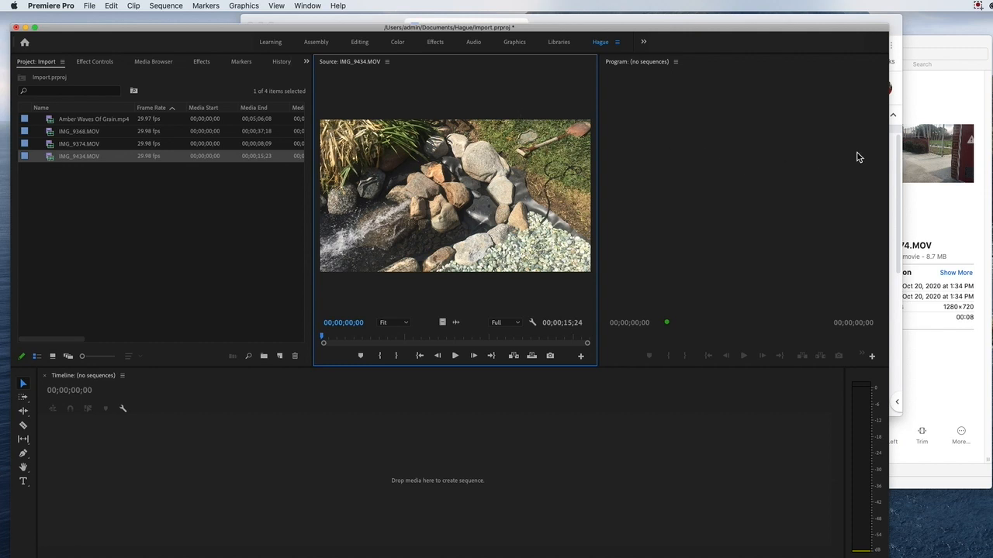
Return to the class notes in Chrome, highlight the "CREATION OF A BIN" heading, and go to the line below it.
left_click(897, 169)
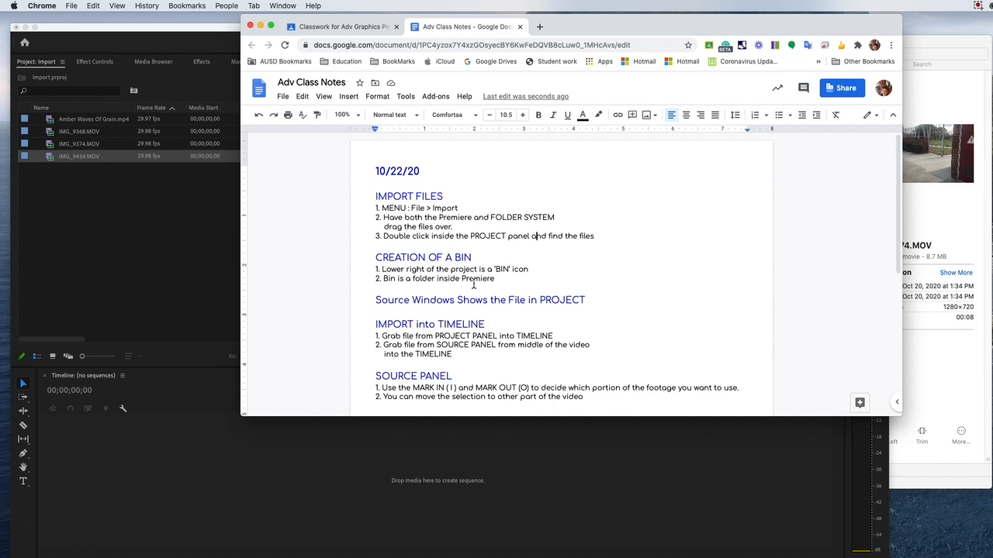
left_click_drag(472, 257, 373, 261)
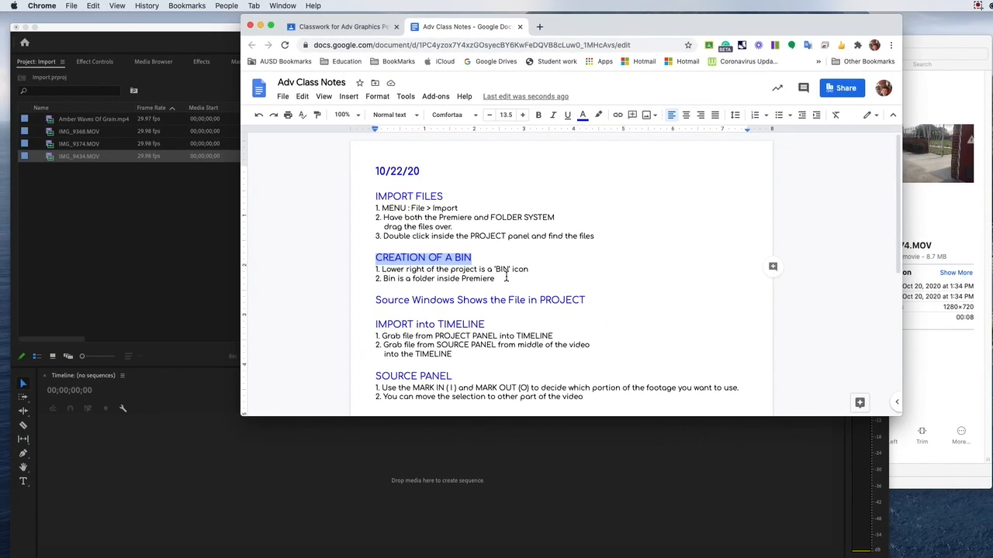
left_click(429, 272)
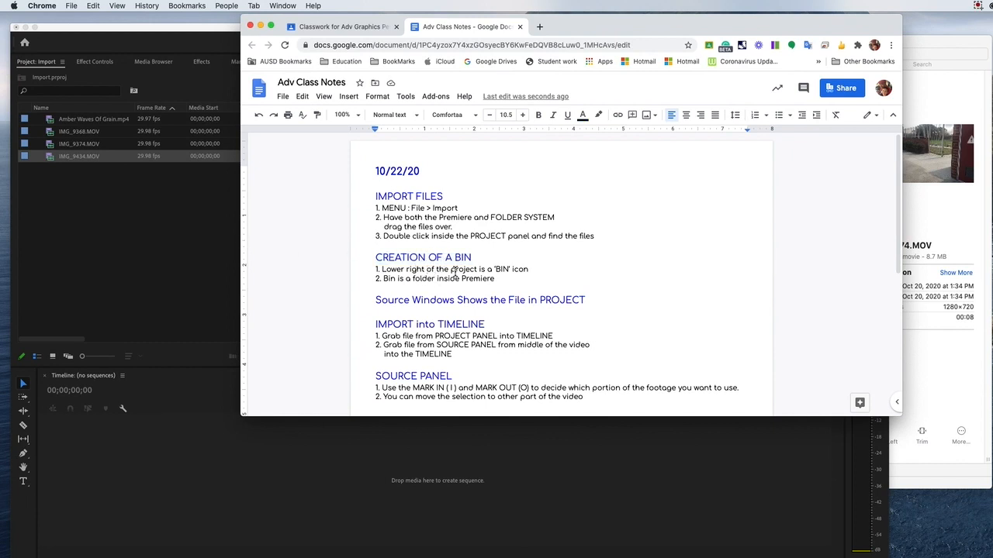
Replace "project" with "PROJECT PANEL" in the first line under "CREATION OF A BIN".
left_click_drag(450, 273, 479, 275)
type("PROJECT PN")
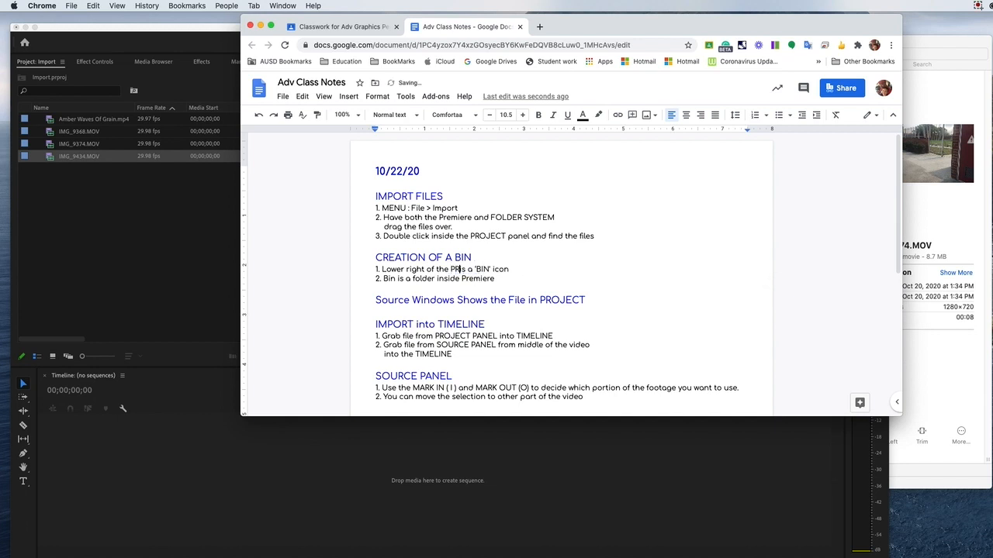
key("BackSpace")
type("ANE")
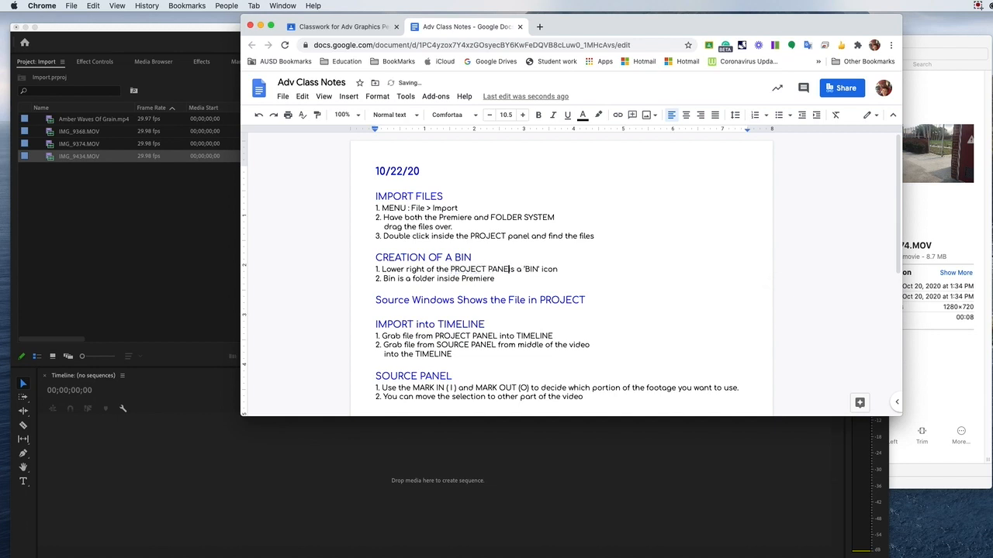
type("L")
Switch to Premiere Pro and create a new bin named "Video" in the project.
left_click(116, 208)
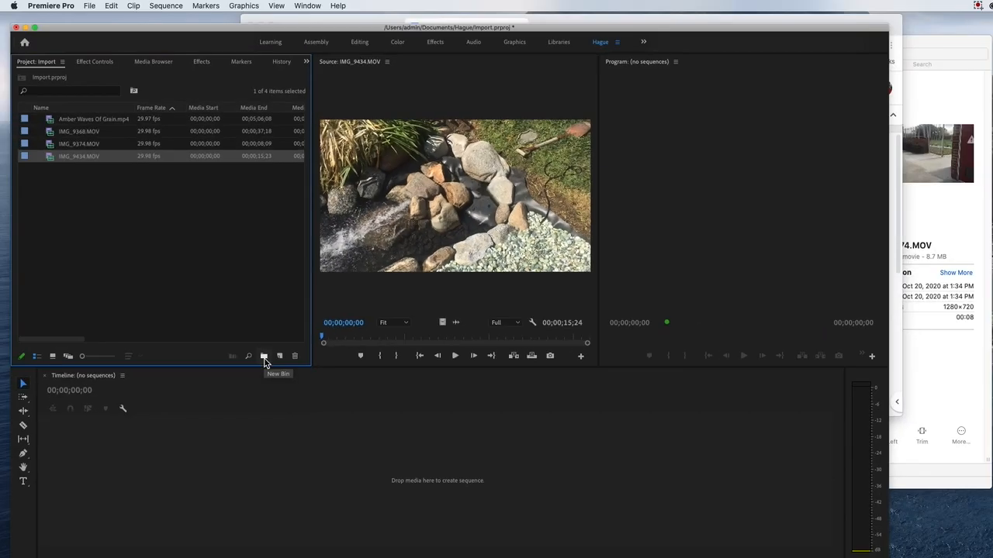
left_click(264, 357)
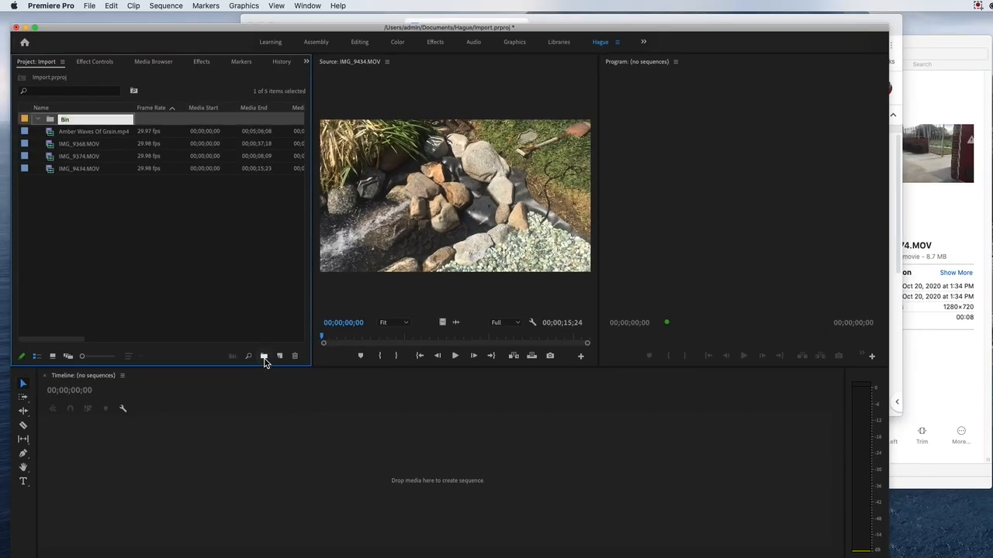
type("Video")
left_click(116, 216)
Move Amber Waves Of Grain.mp4 and the three IMG clips into the Video bin.
left_click_drag(69, 132, 68, 120)
left_click(73, 159)
left_click_drag(72, 159, 69, 121)
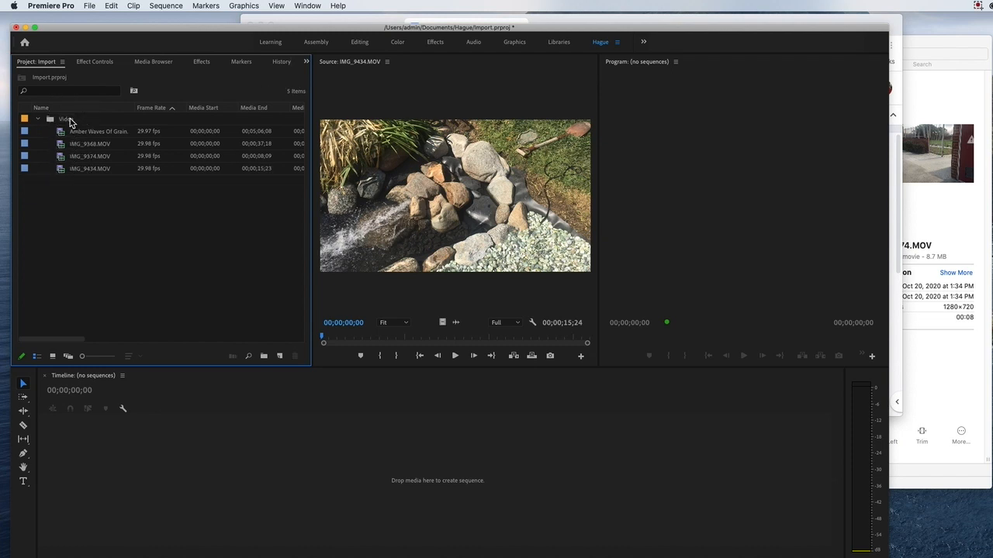
Select IMG_9368.MOV, IMG_9374.MOV and IMG_9434.MOV together and move them out of the Video bin to the project's top level.
left_click_drag(95, 197, 85, 154)
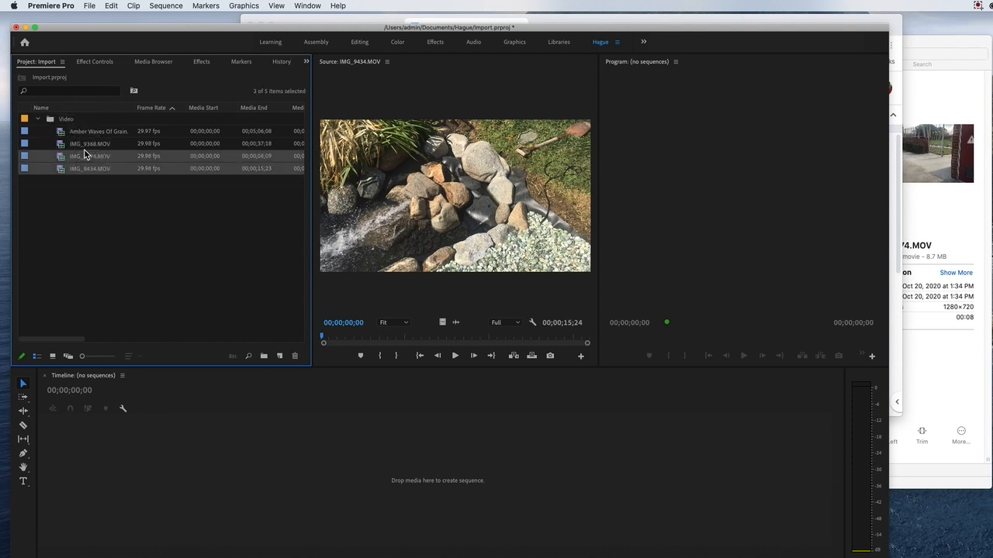
left_click_drag(108, 197, 82, 149)
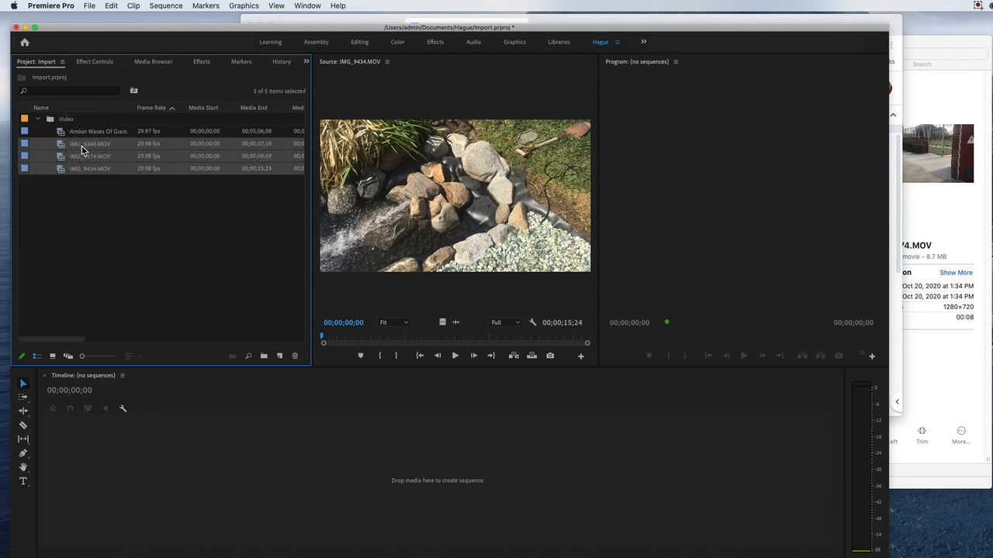
left_click_drag(86, 188, 88, 212)
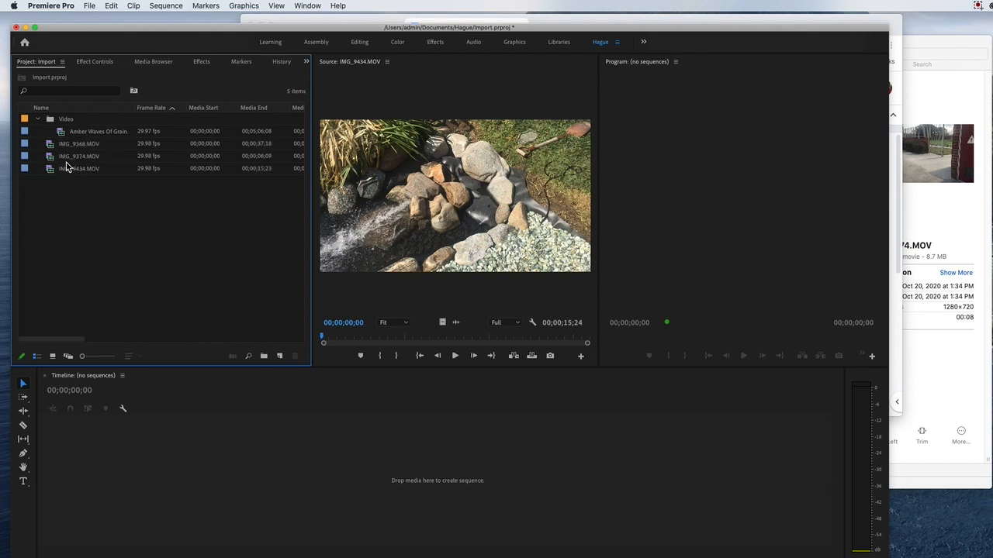
Collapse and re-expand the Video bin, and put the three IMG clips back into it.
left_click(37, 120)
left_click(37, 120)
left_click_drag(95, 181, 60, 120)
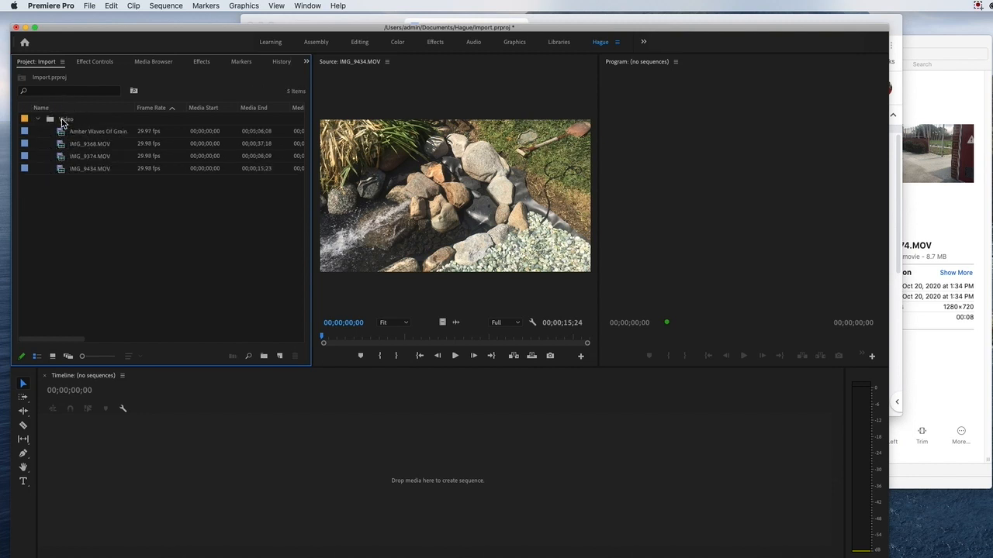
left_click(38, 120)
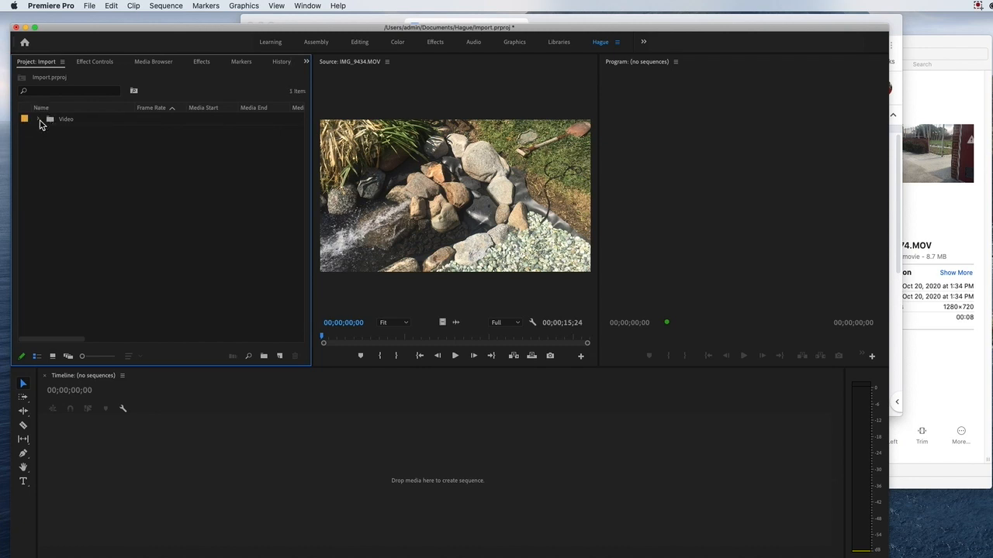
left_click(38, 119)
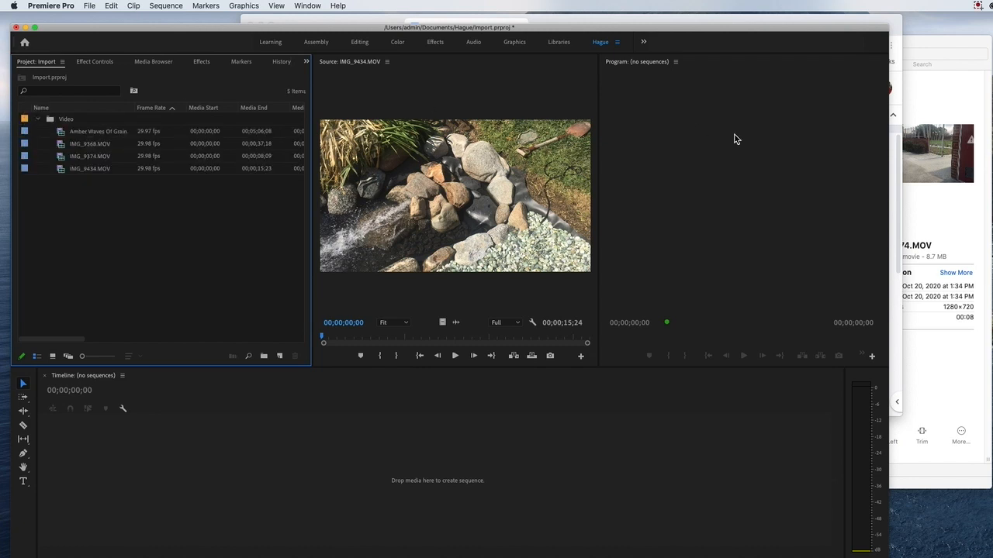
key("super+Tab")
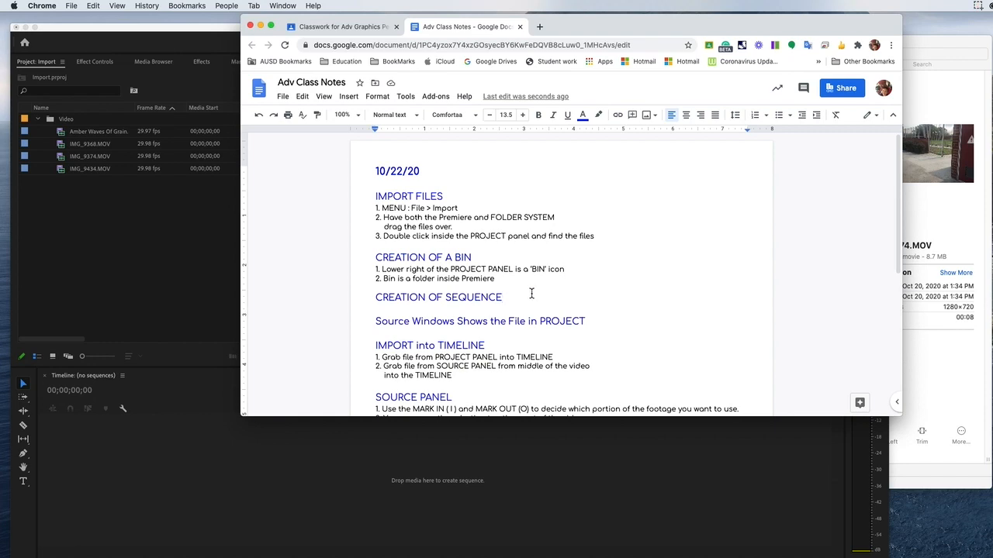
left_click(105, 236)
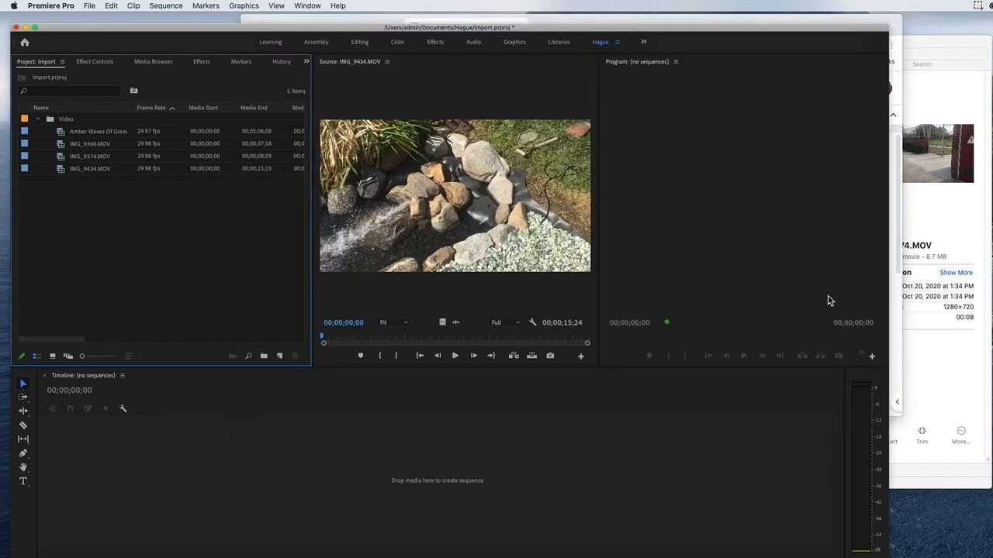
Switch to the Adv Class Notes in Chrome and copy the two numbered lines of CREATION OF A BIN under the CREATION OF SEQUENCE heading.
left_click(897, 315)
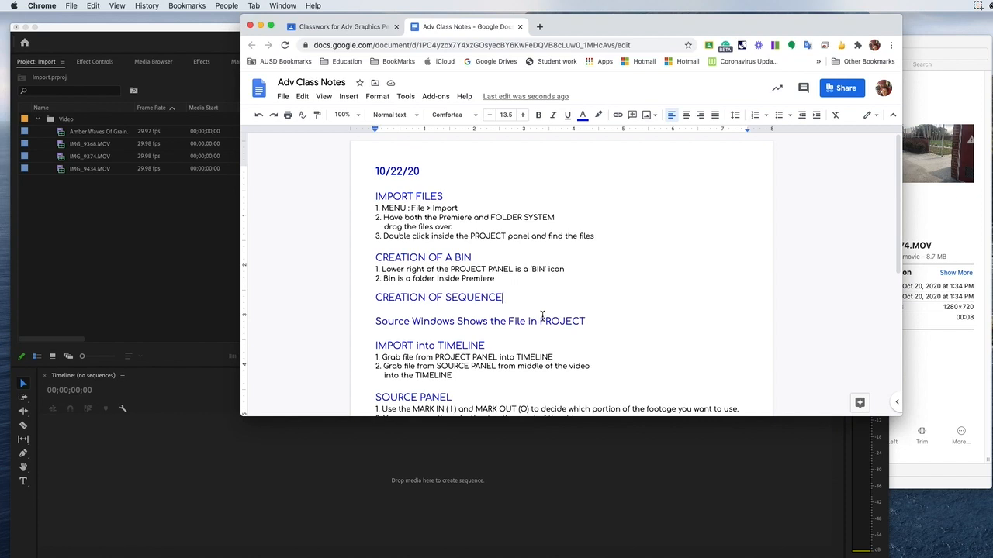
key("Return")
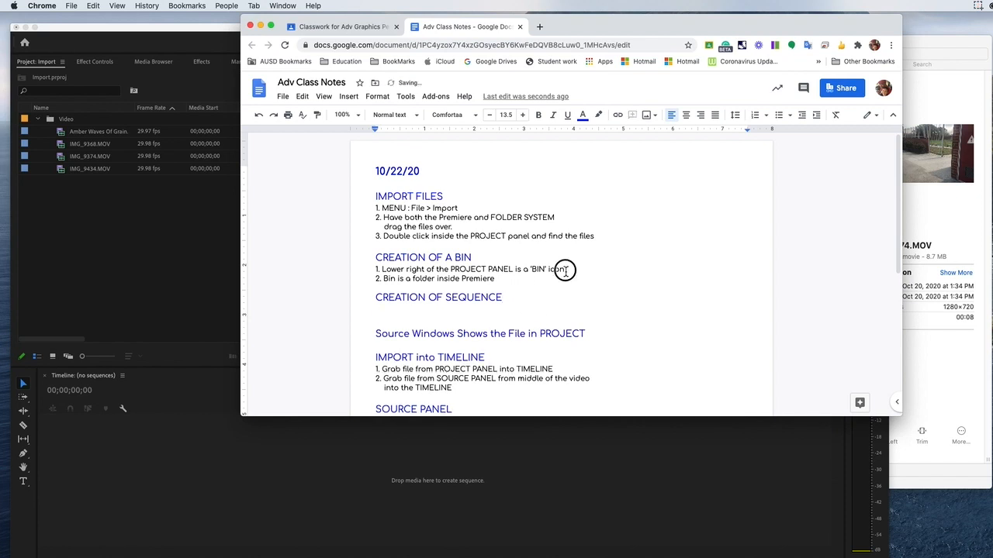
left_click_drag(565, 270, 405, 269)
left_click_drag(494, 278, 371, 270)
left_click(379, 309)
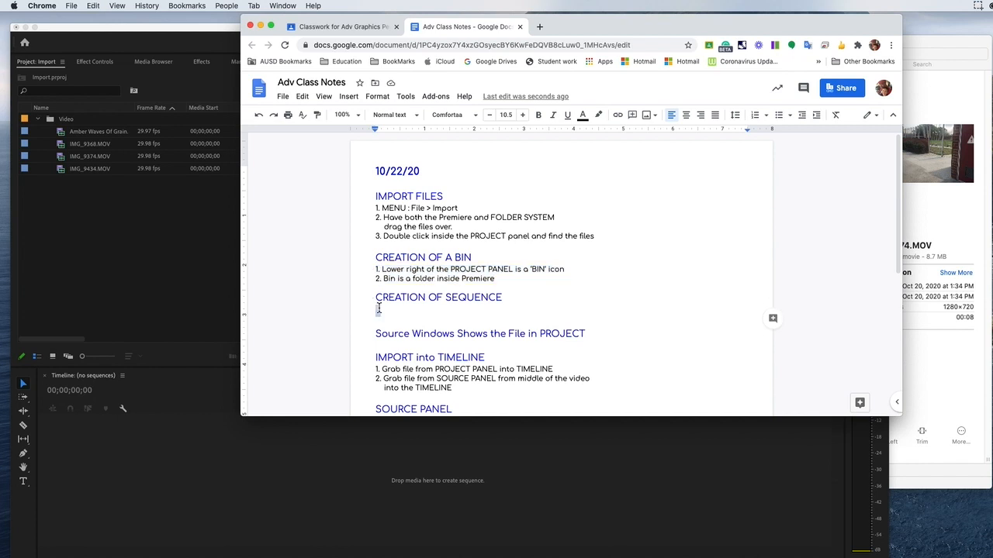
type("Lower right of the PROJECT PANEL is a 'BIN' icon Bin is a folder inside Premiere")
Replace the text of item 1 under CREATION OF SEQUENCE with "Series of files that make up a film or video".
left_click_drag(564, 309, 383, 310)
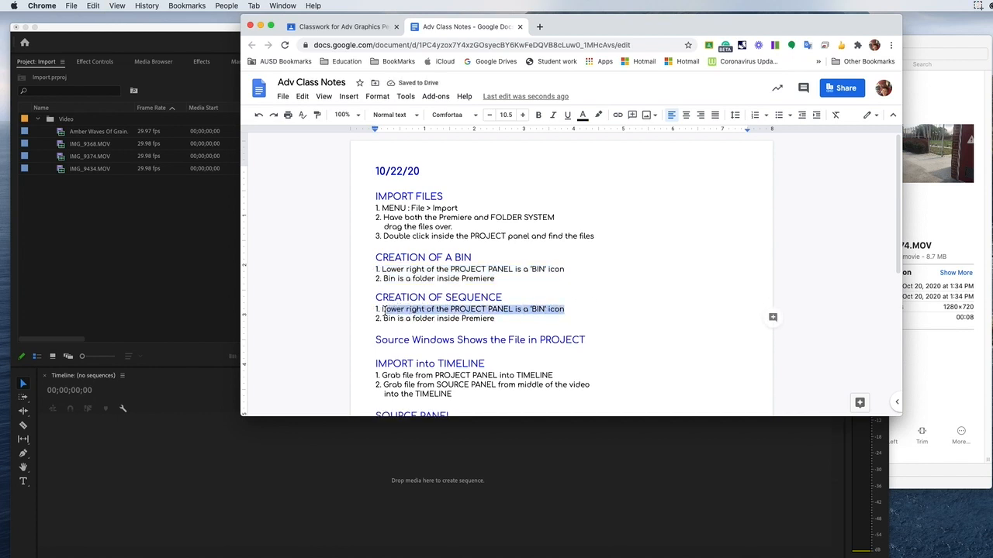
type("LS")
key("BackSpace")
key("BackSpace")
type("se")
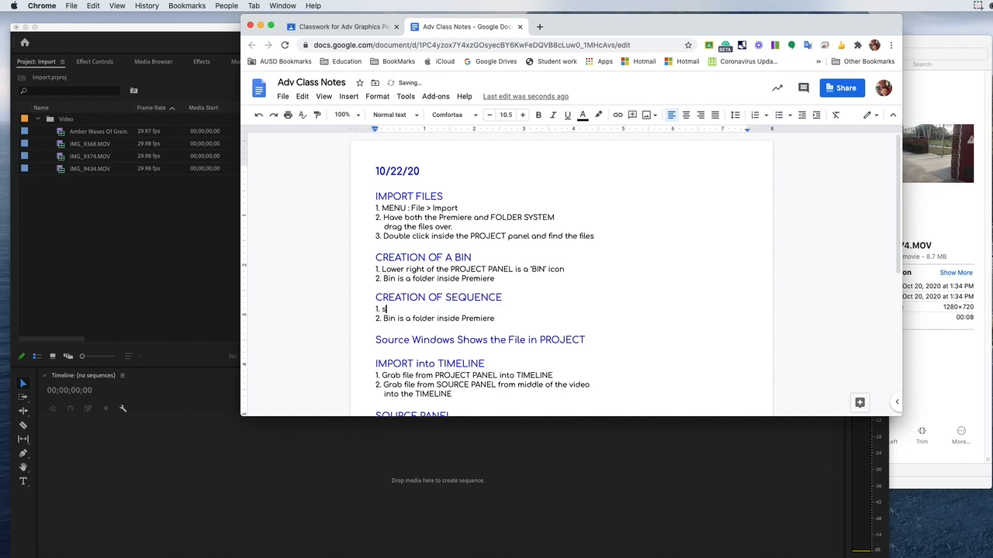
key("BackSpace")
key("BackSpace")
type("se")
key("BackSpace")
key("BackSpace")
type("Series of files that make up a ")
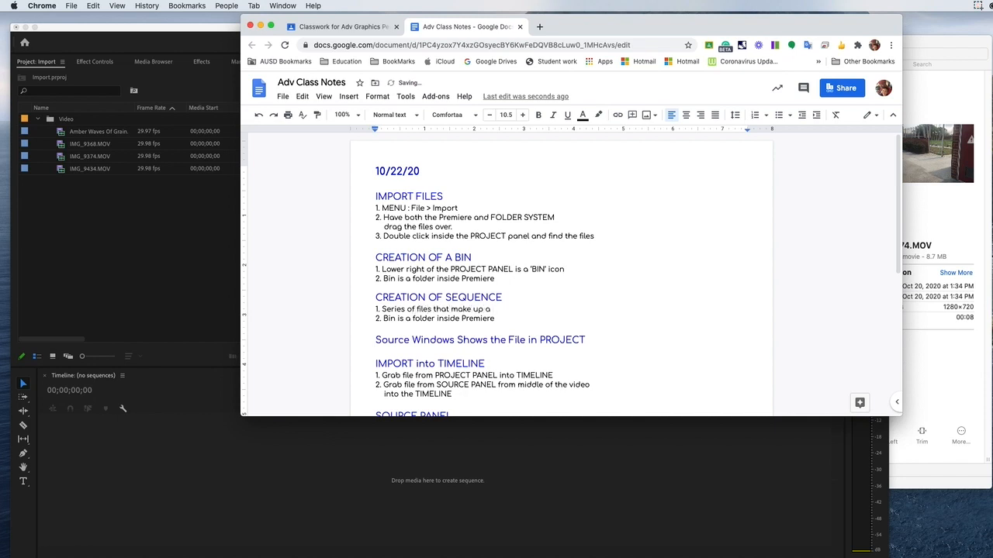
type("film or vide")
Replace item 2 under CREATION OF SEQUENCE with "2. PR always tries to match the sequence setting to the files".
triple_click(447, 318)
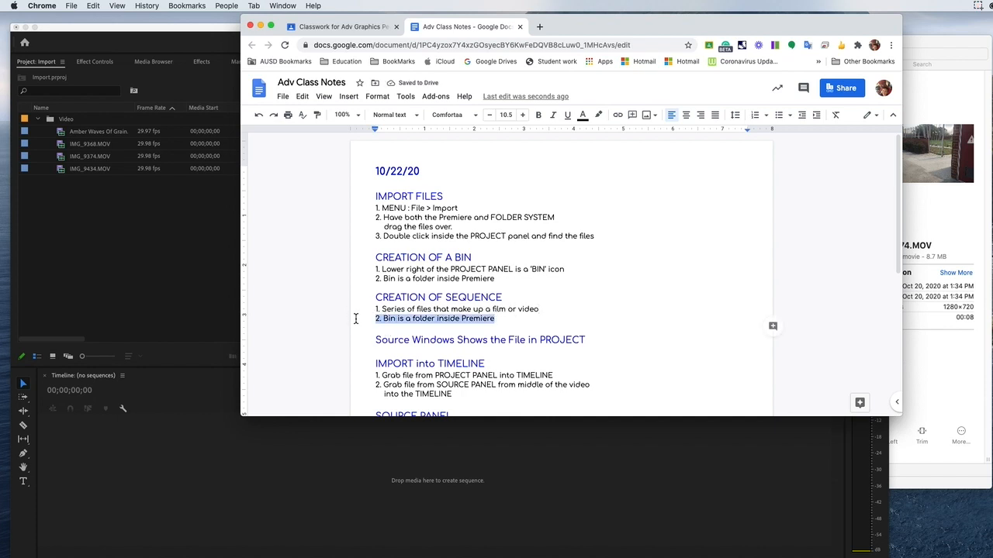
key("BackSpace")
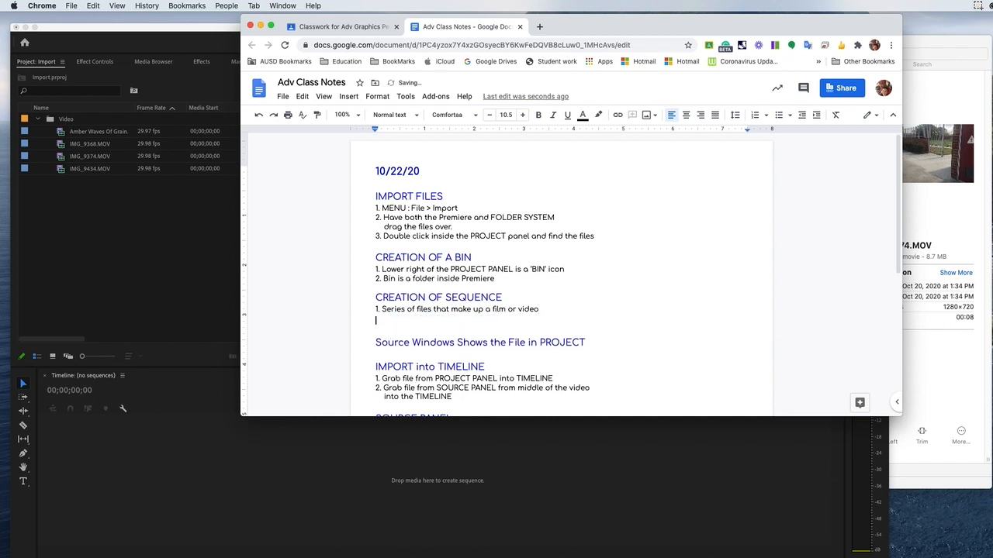
type("2.")
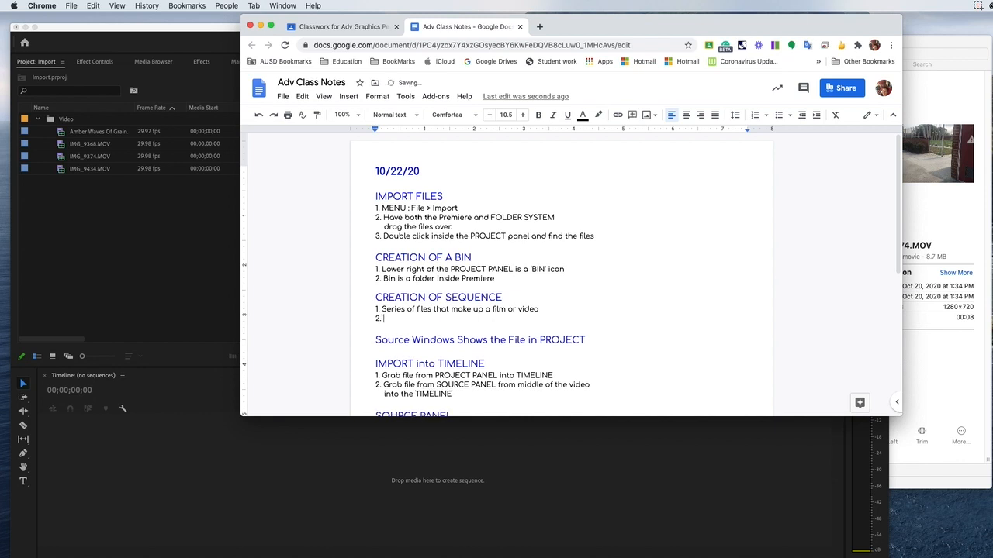
type("P")
type("R always tried")
type(" to m")
type("atch the sque")
type("quence")
type(" setting to the files")
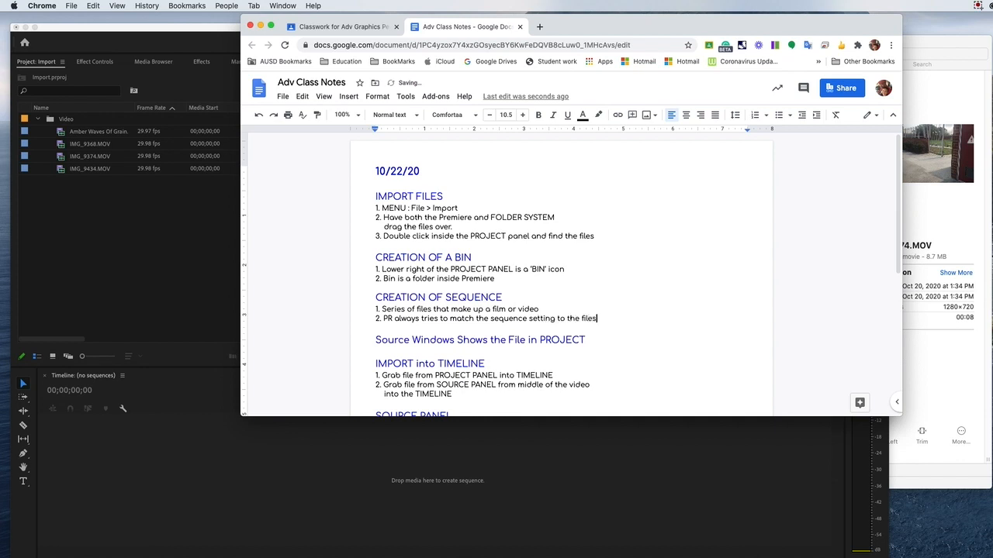
Add the line "3. Define the sequence settings first" to the CREATION OF SEQUENCE list.
key("Return")
type("3. Define the d")
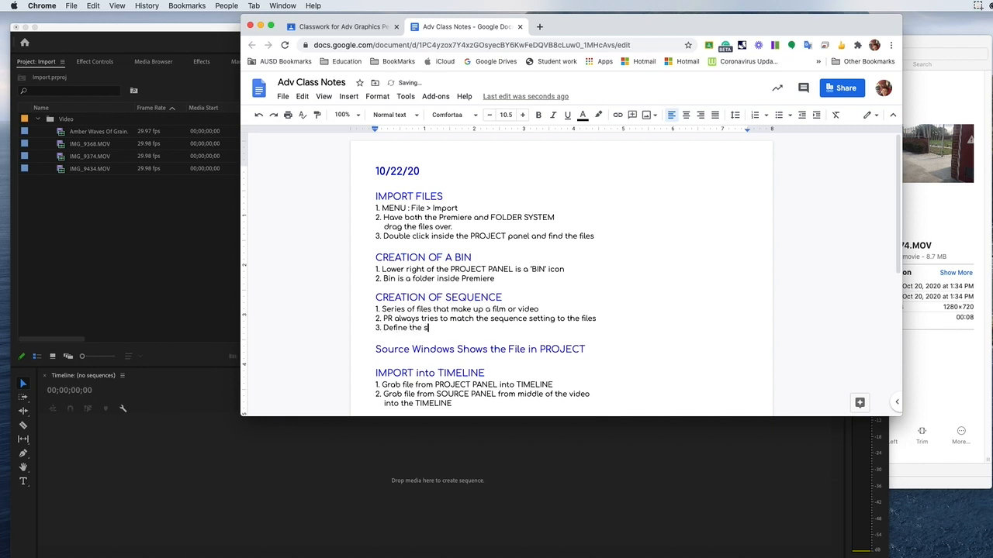
type("equence settings first")
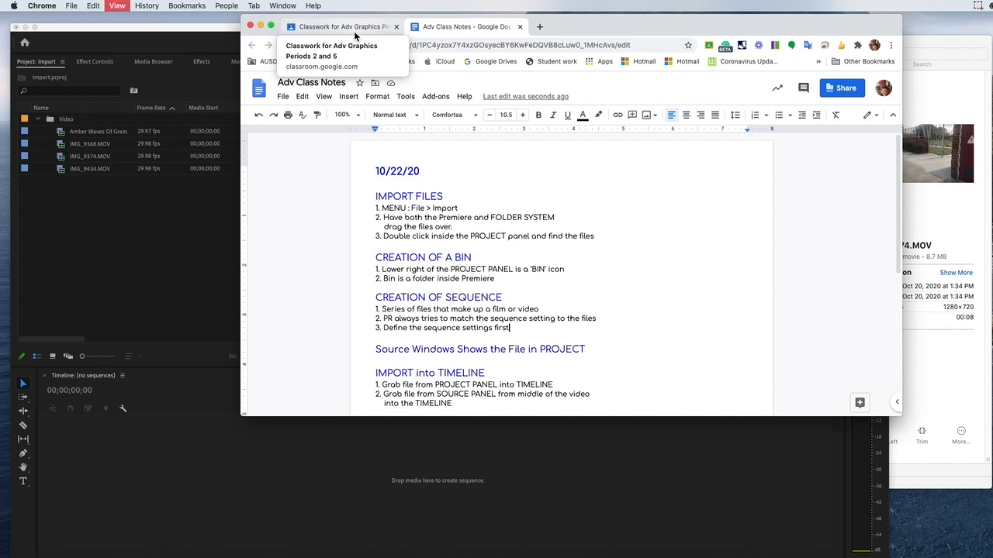
key("super+equal")
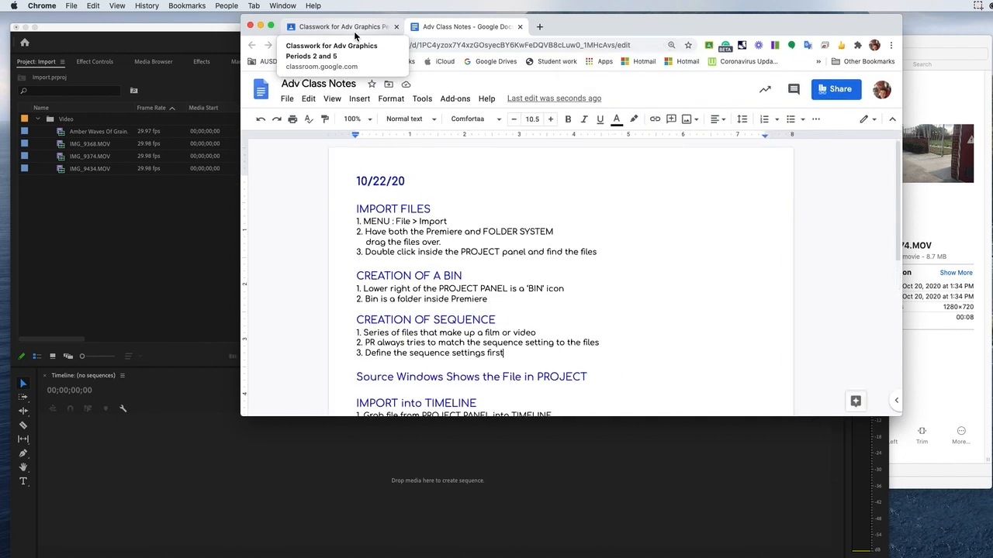
Go to the Unit 8 Google Drive folder in Chrome and download 1920x1080.png.
left_click(184, 301)
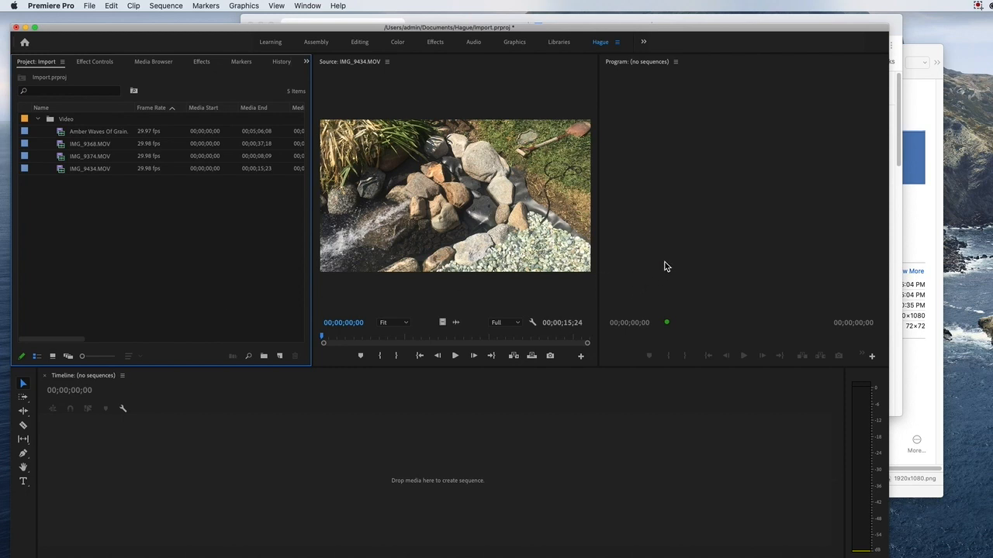
left_click(900, 249)
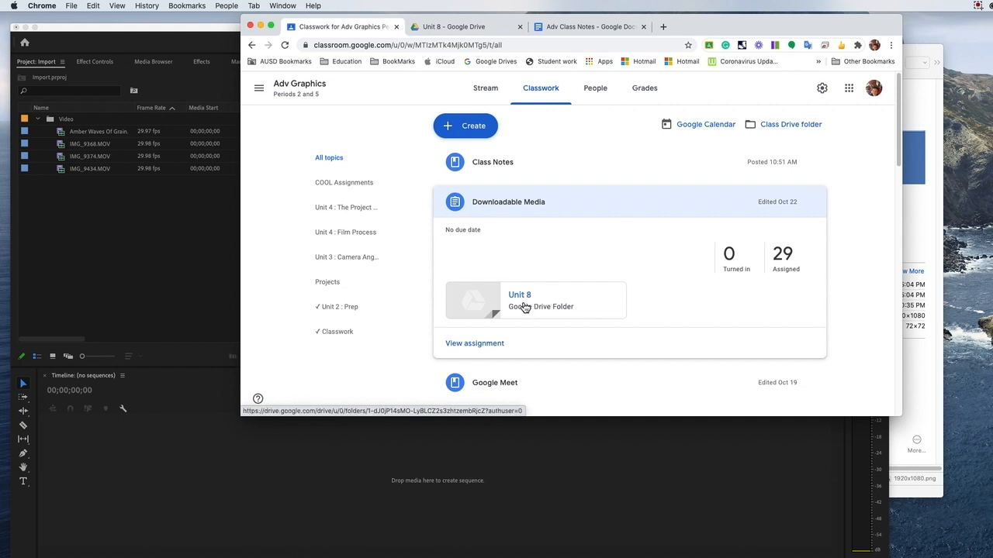
left_click(438, 34)
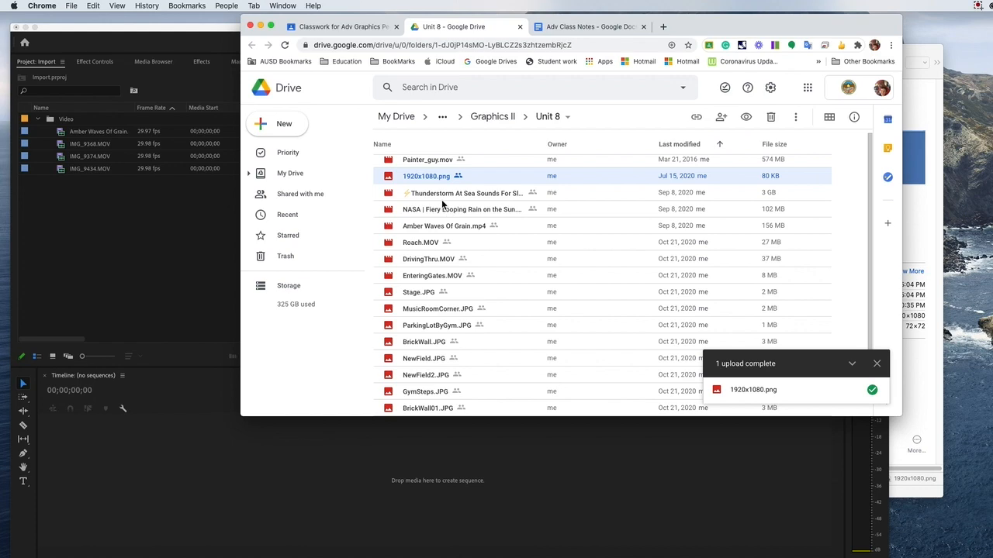
left_click(422, 184)
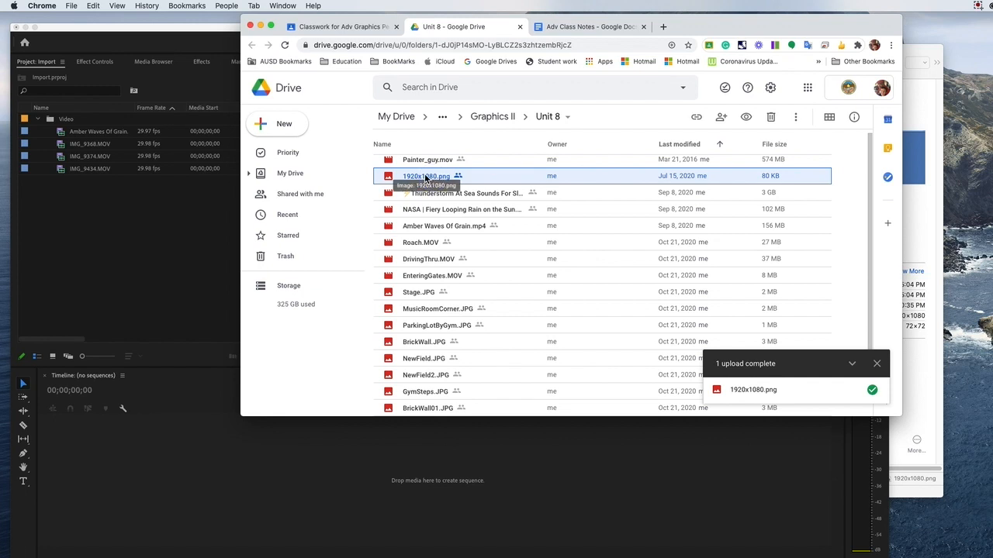
right_click(451, 224)
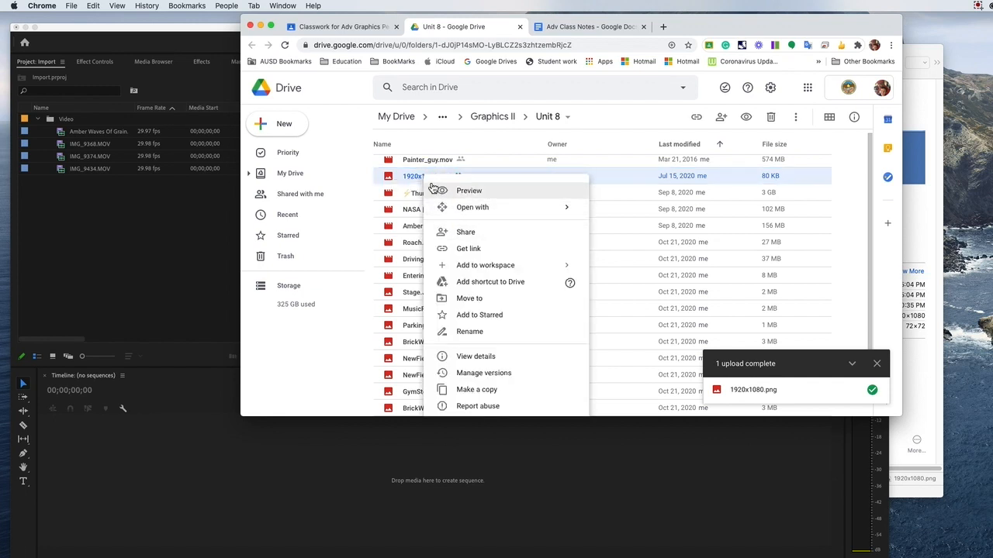
left_click(423, 180)
right_click(423, 181)
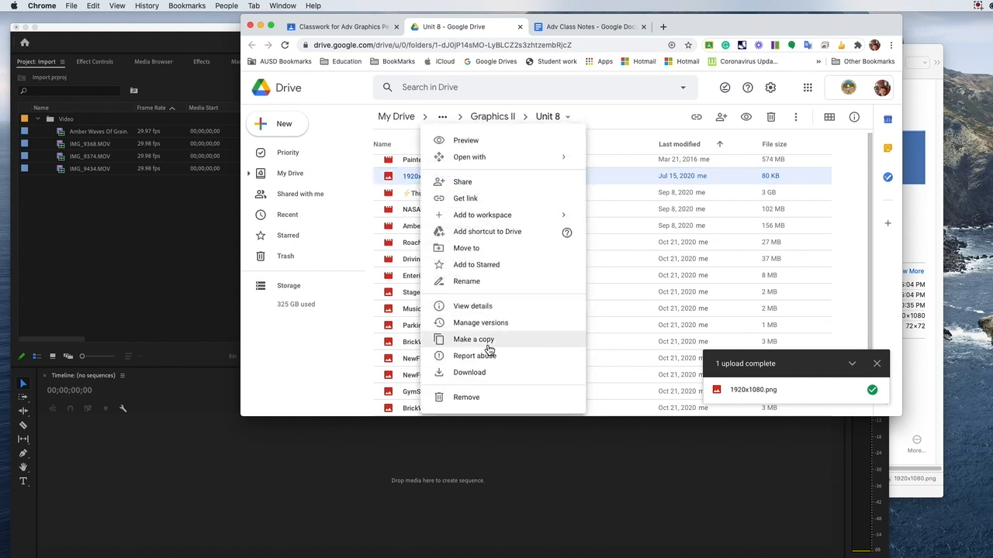
left_click(481, 373)
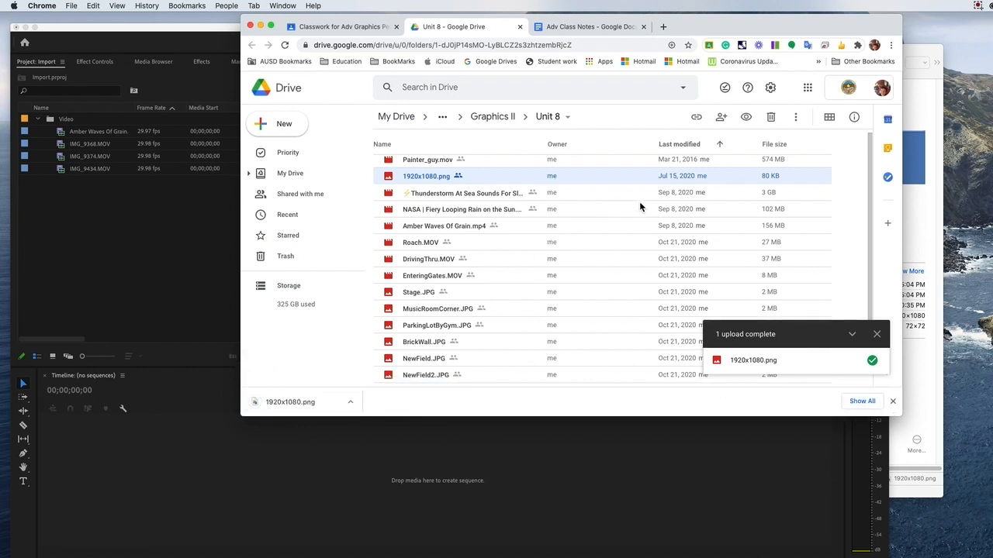
Switch to Finder, and widen and reposition the Downloaded Assets window so the parent folder columns fit.
left_click(930, 209)
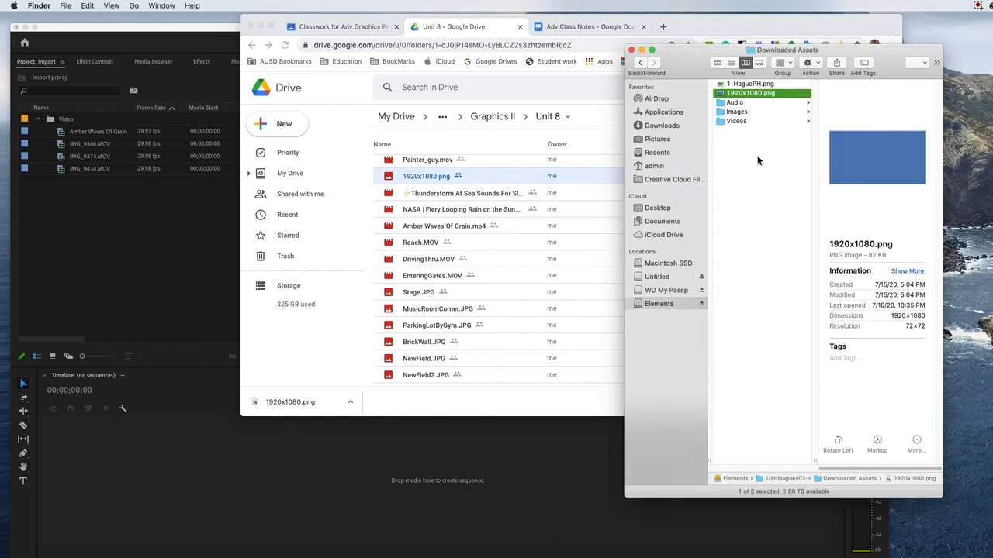
left_click_drag(944, 237, 992, 232)
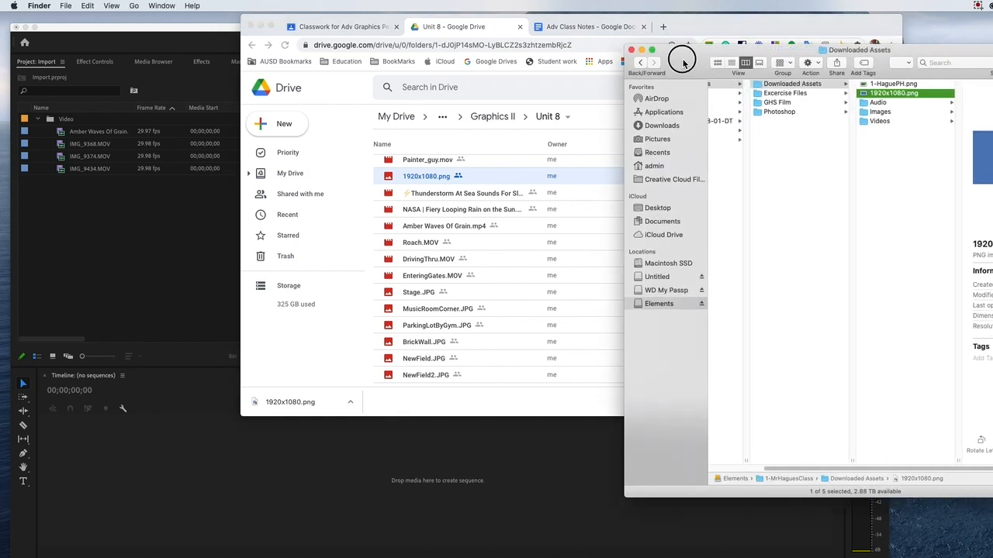
left_click_drag(683, 60, 474, 62)
left_click_drag(636, 470, 553, 465)
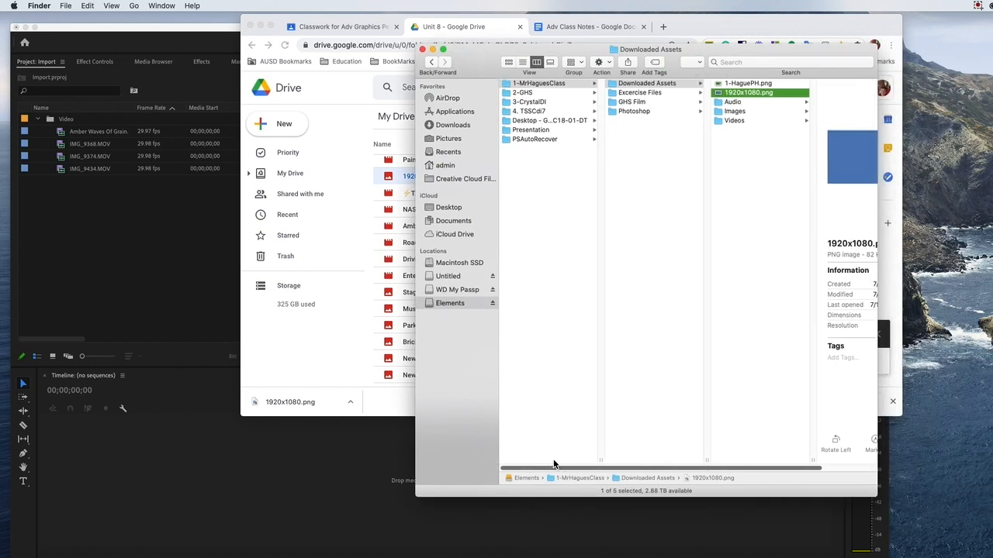
Find 1920x1080.png in the Downloads folder and move it into the Hague folder in Documents.
left_click(453, 127)
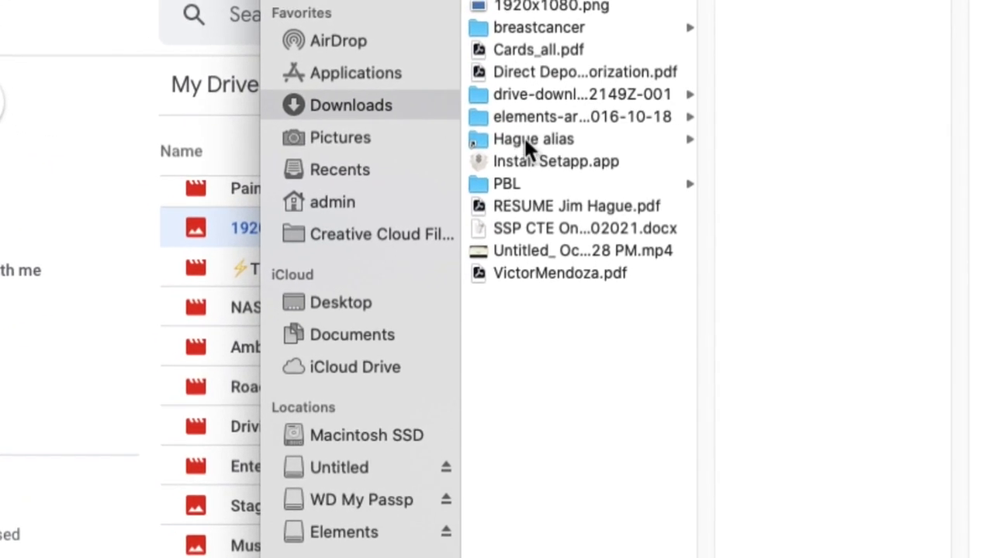
left_click(528, 29)
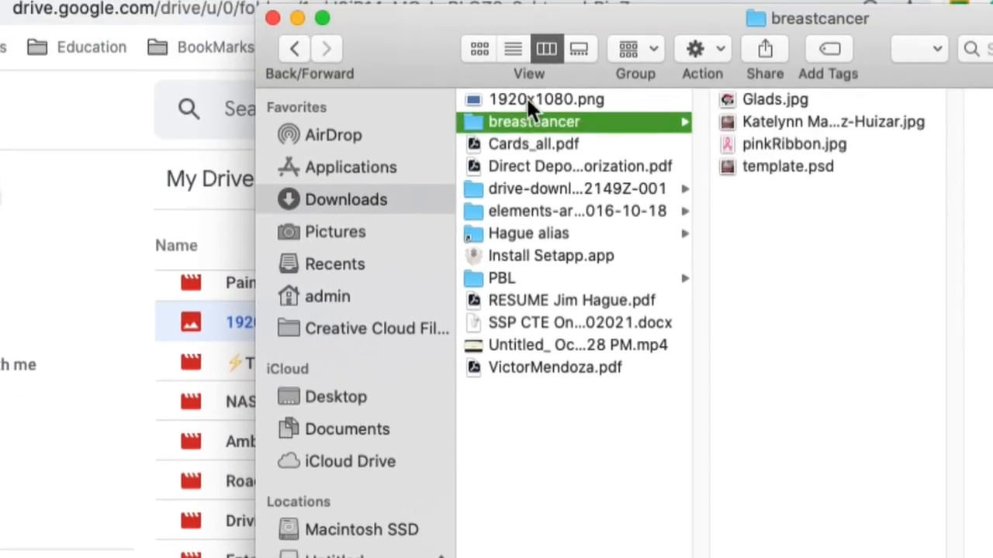
left_click(526, 99)
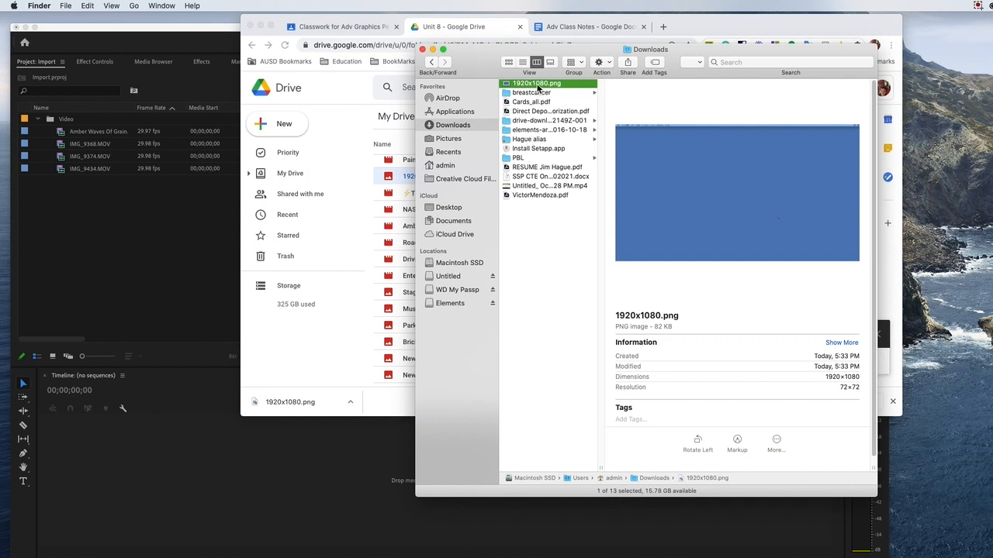
left_click_drag(536, 91, 649, 183)
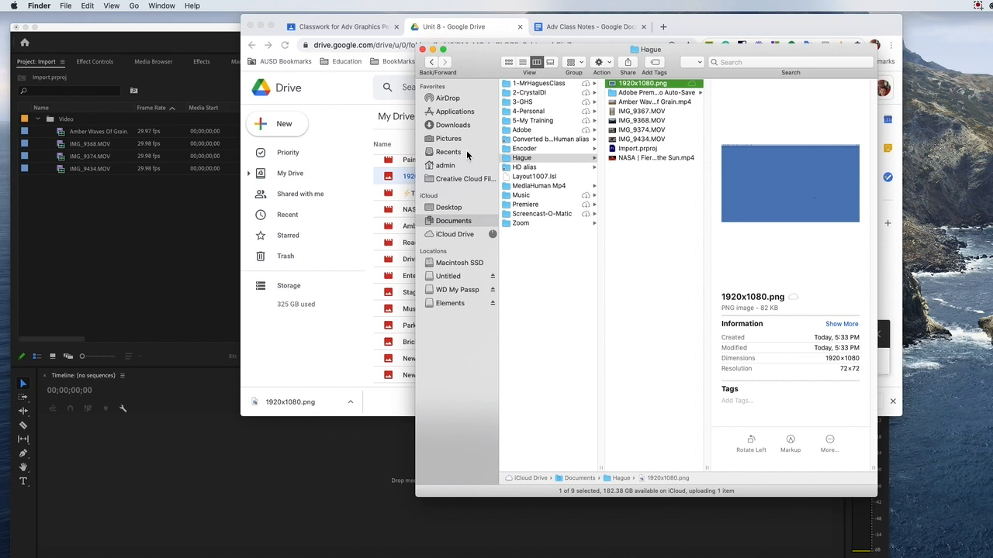
Import 1920x1080.png from the Hague folder into the top level of the Premiere Pro project and collapse the Video bin.
left_click_drag(642, 84, 120, 256)
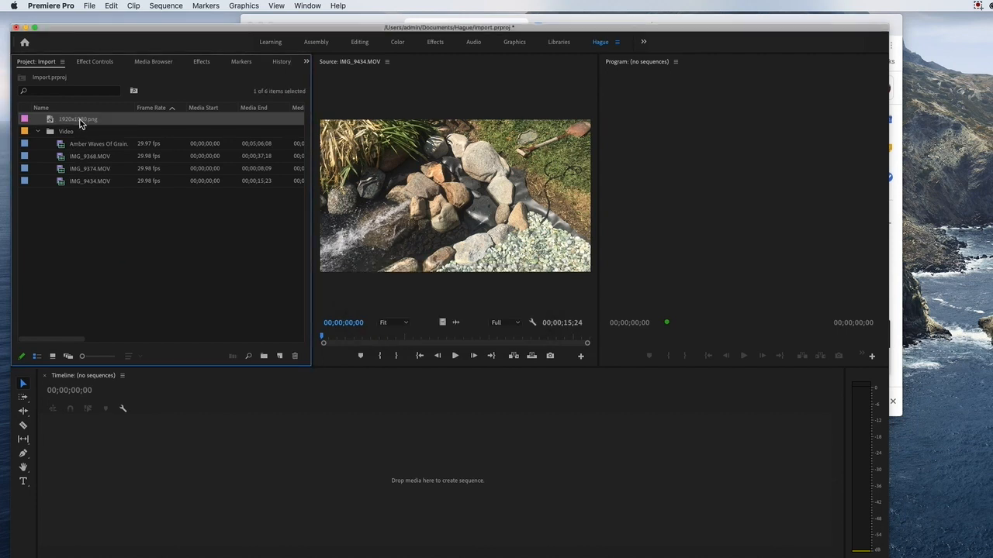
left_click(38, 132)
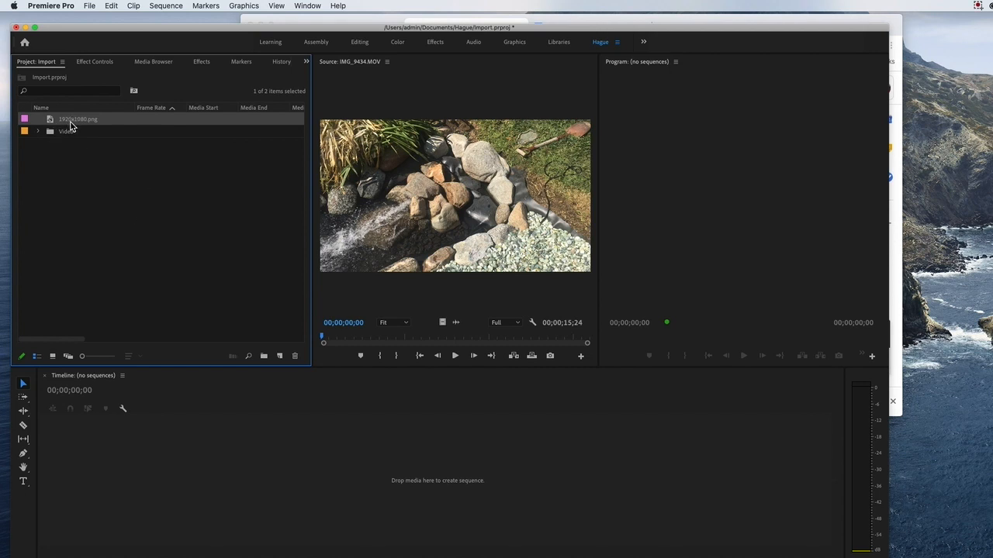
double_click(50, 122)
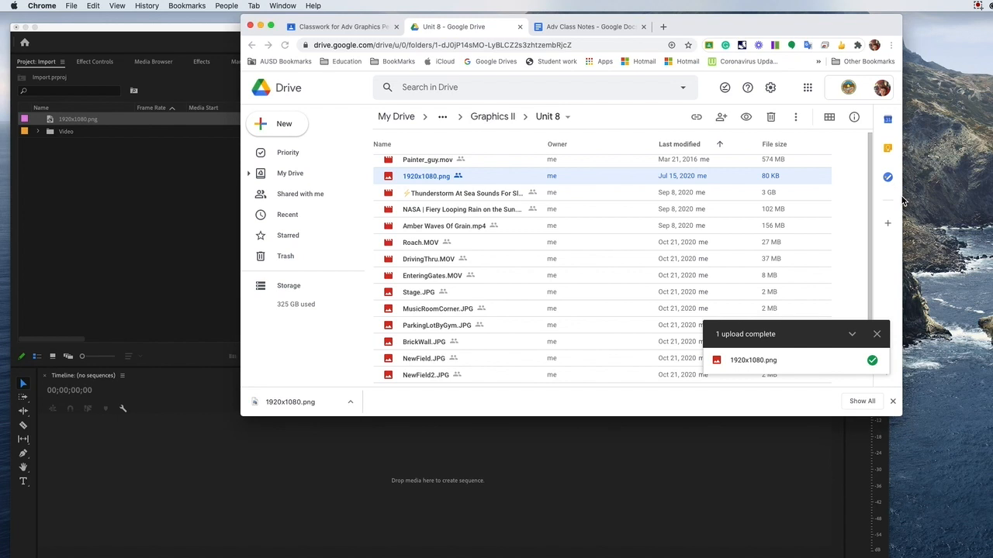
Switch to Premiere Pro and open the New Sequence dialog for the Import project.
left_click(898, 198)
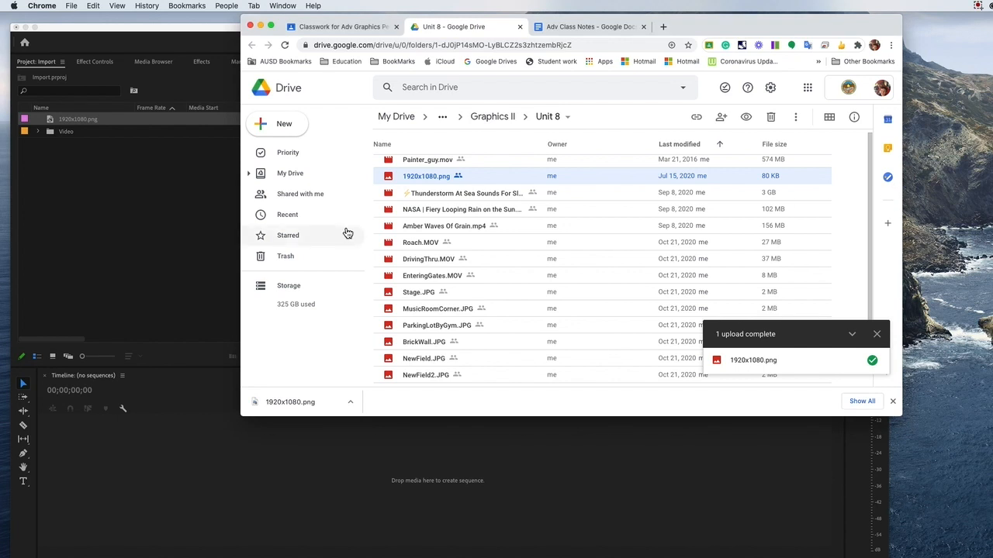
left_click(193, 232)
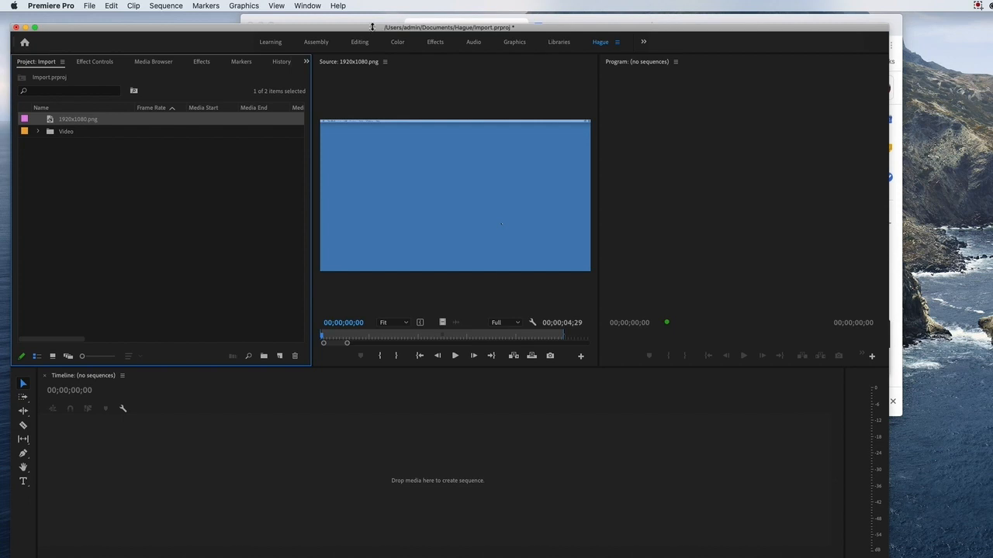
left_click(91, 7)
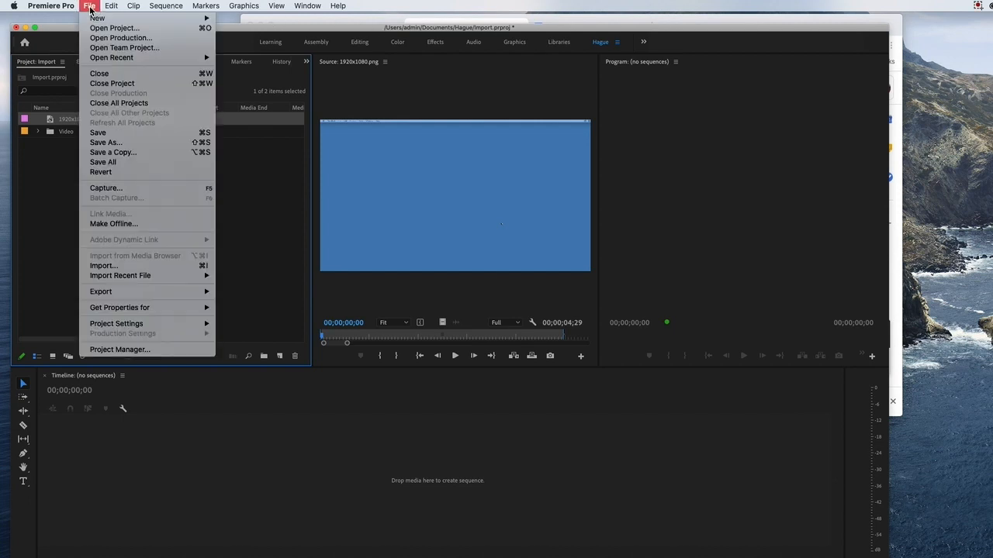
mouse_move(91, 17)
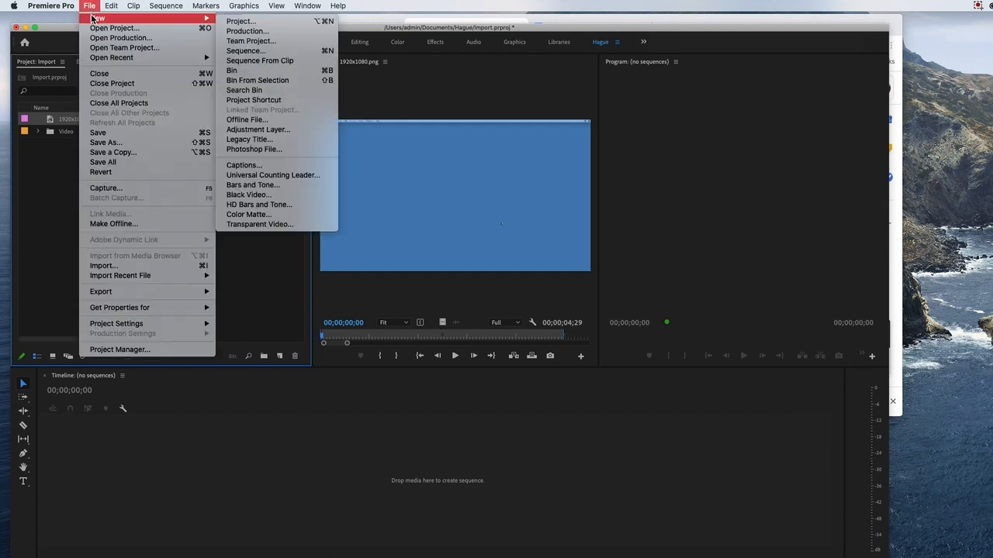
left_click(248, 50)
Switch to Chrome and add "4. File > New > Sequence" under CREATION OF SEQUENCE in the Adv Class Notes document.
key("super+Tab")
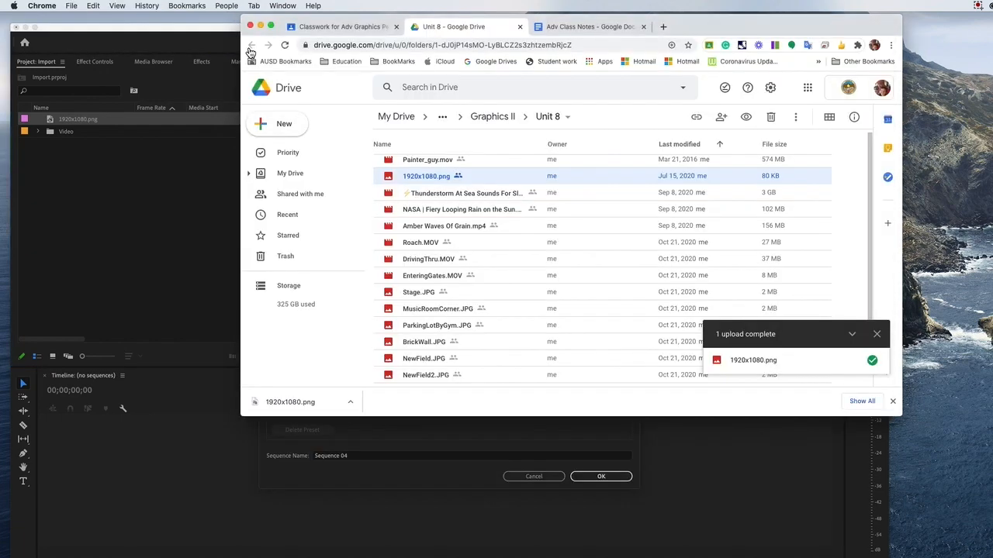
left_click(578, 27)
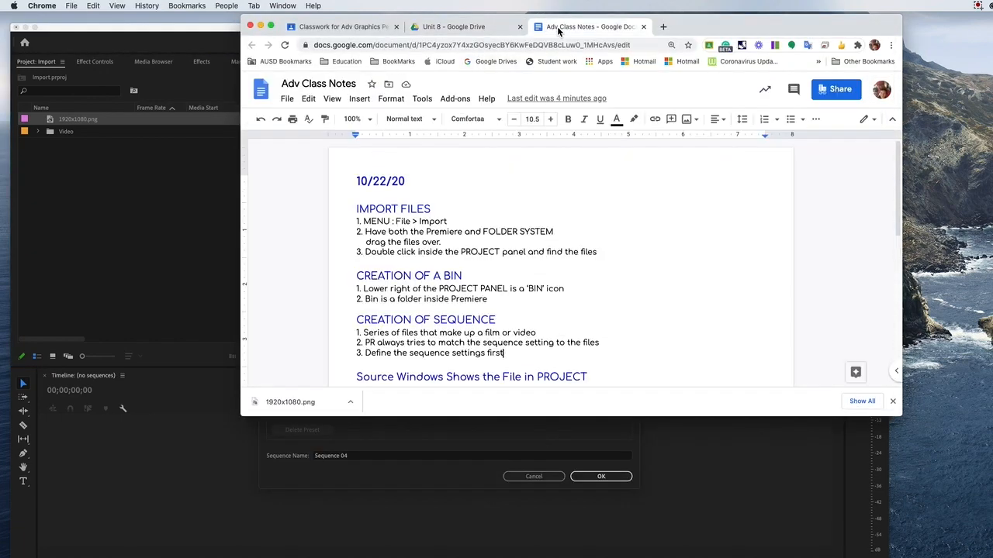
scroll(608, 170, "down", 3)
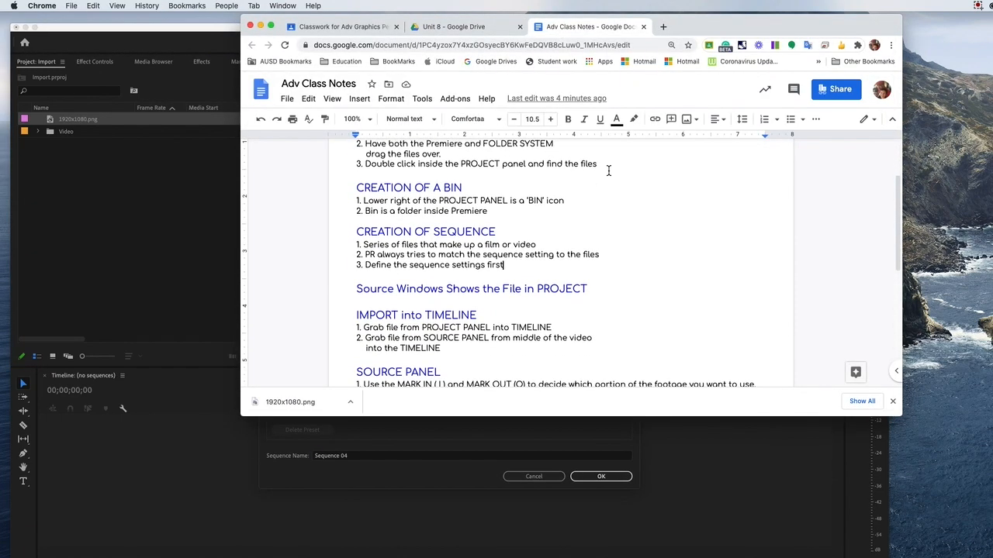
key("Return")
type("4")
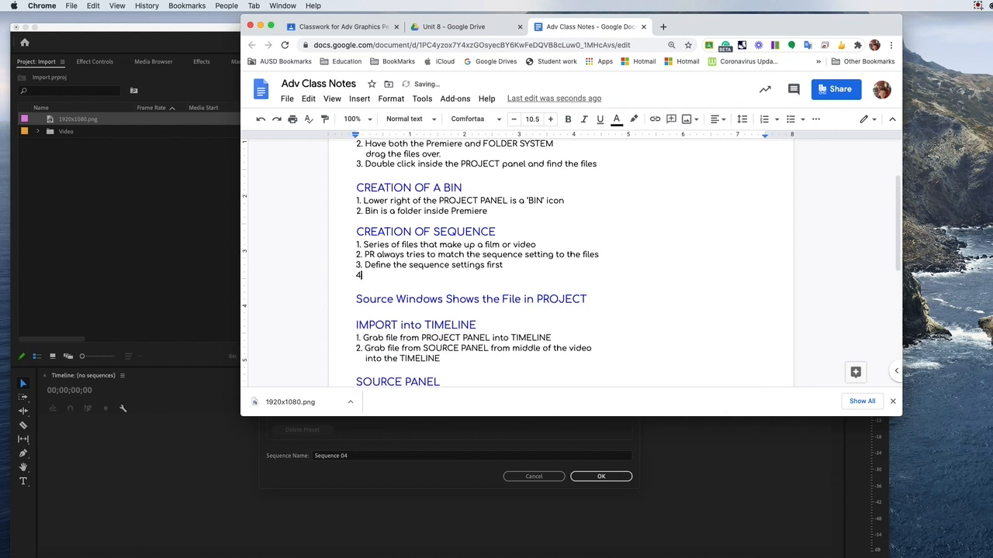
type(". File > New > Sequence")
Highlight the frame size in Premiere Pro's New Sequence preset description, and add sub-point a) to note 4 in Chrome giving the dimension as 1920h 1080v.
left_click(172, 185)
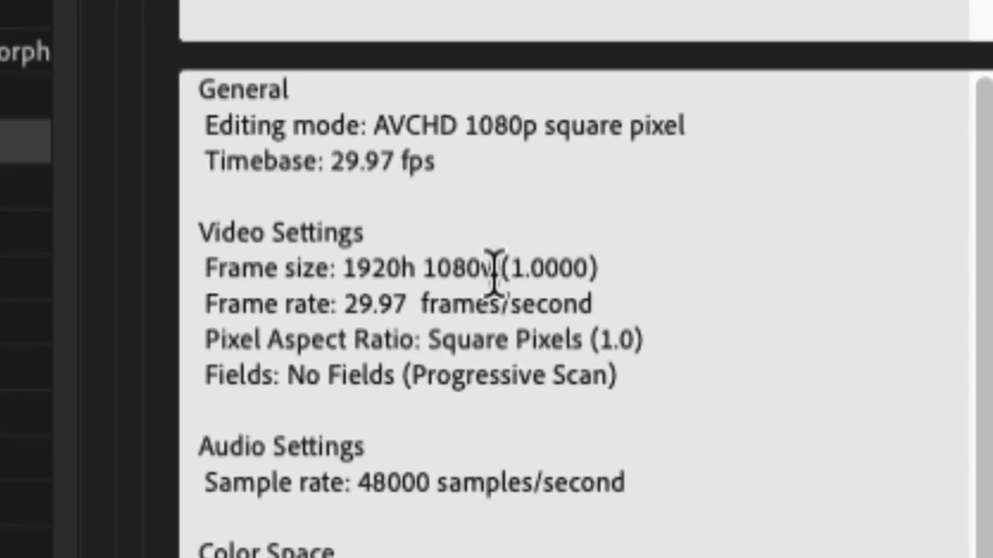
left_click_drag(494, 267, 345, 269)
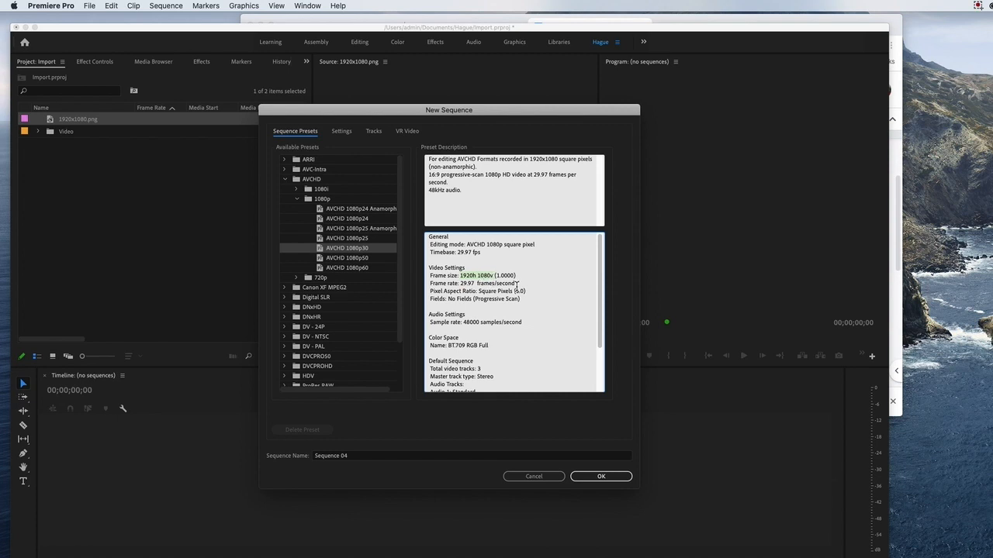
key("super+Tab")
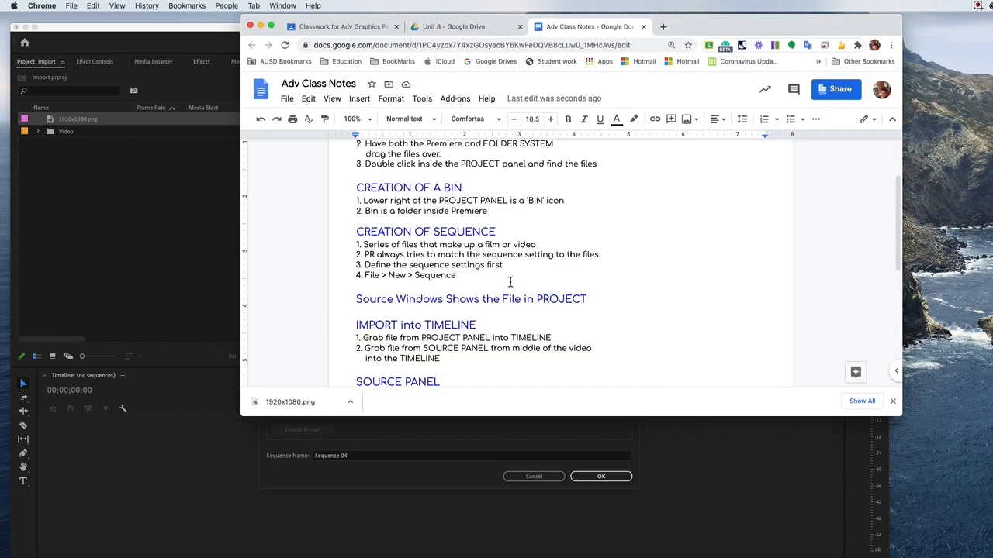
key("Return")
type("D")
key("BackSpace")
type("a). Dimenstion")
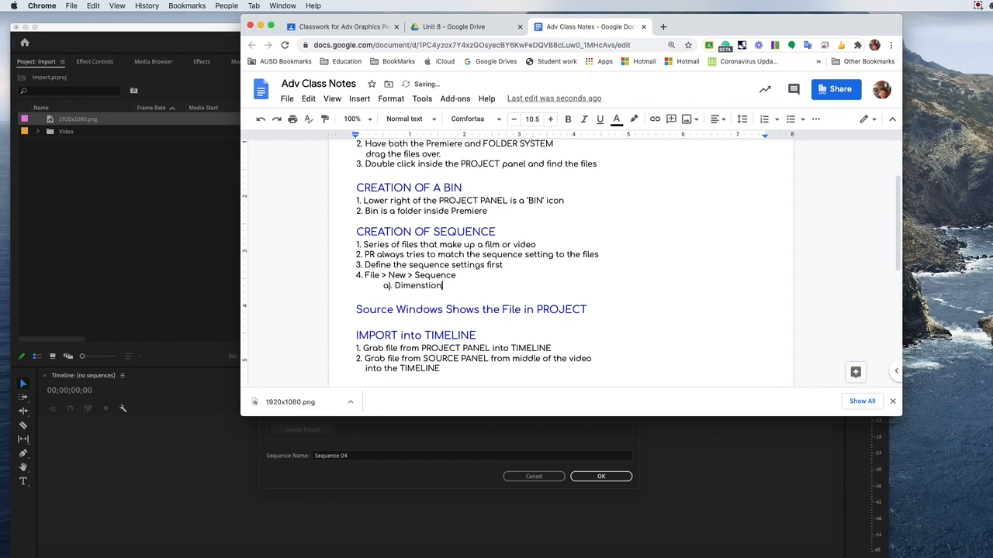
type(" to 1920h 1080v")
left_click(444, 289)
left_click(419, 266)
left_click(201, 264)
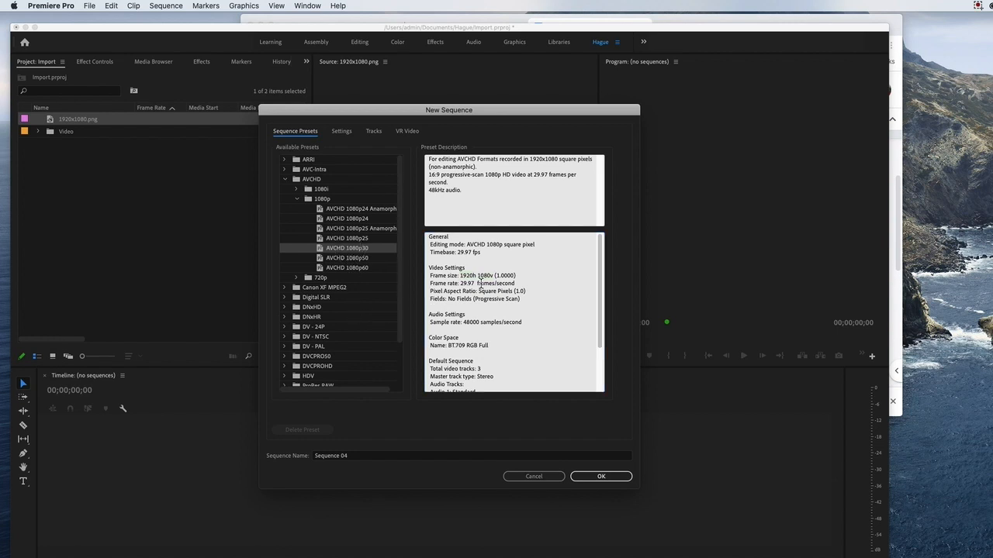
left_click(362, 457)
left_click_drag(377, 456, 286, 451)
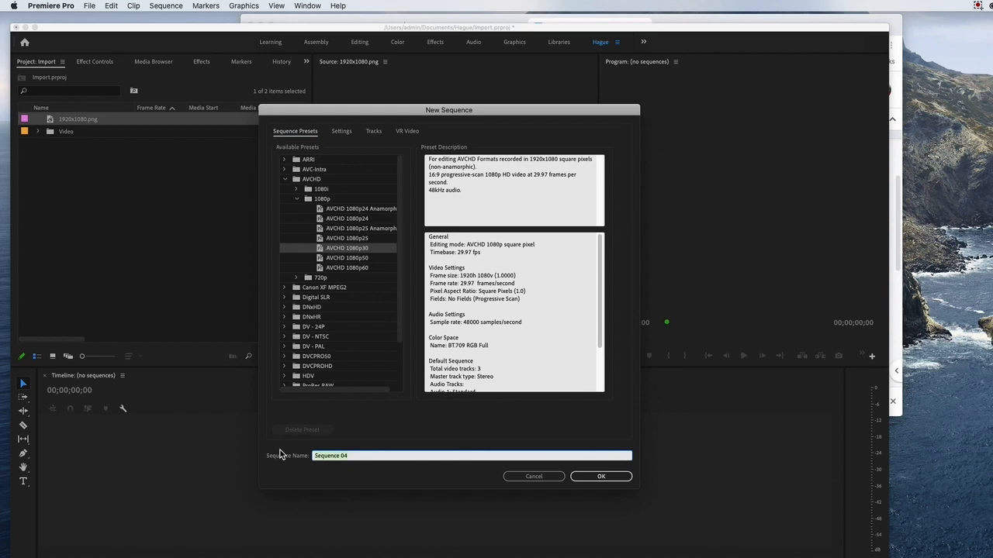
type("Practice 1")
left_click(534, 476)
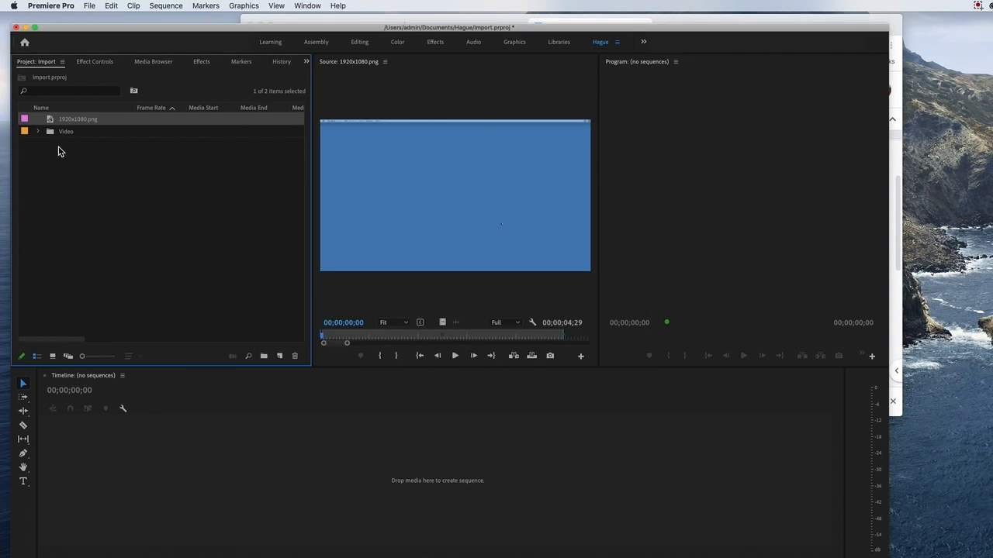
Create a matching sequence from 1920x1080.png by placing the image in the empty timeline.
left_click_drag(52, 122, 172, 448)
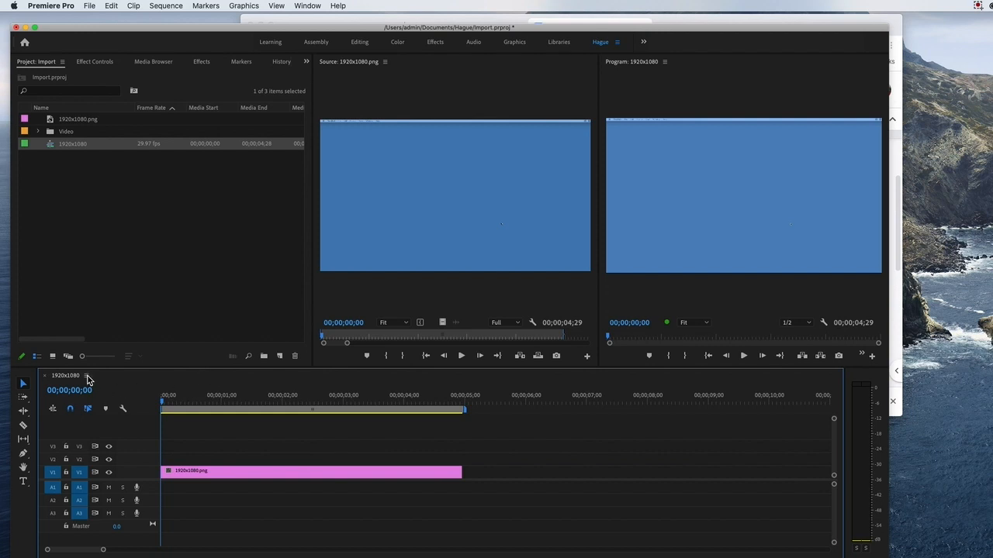
left_click(86, 378)
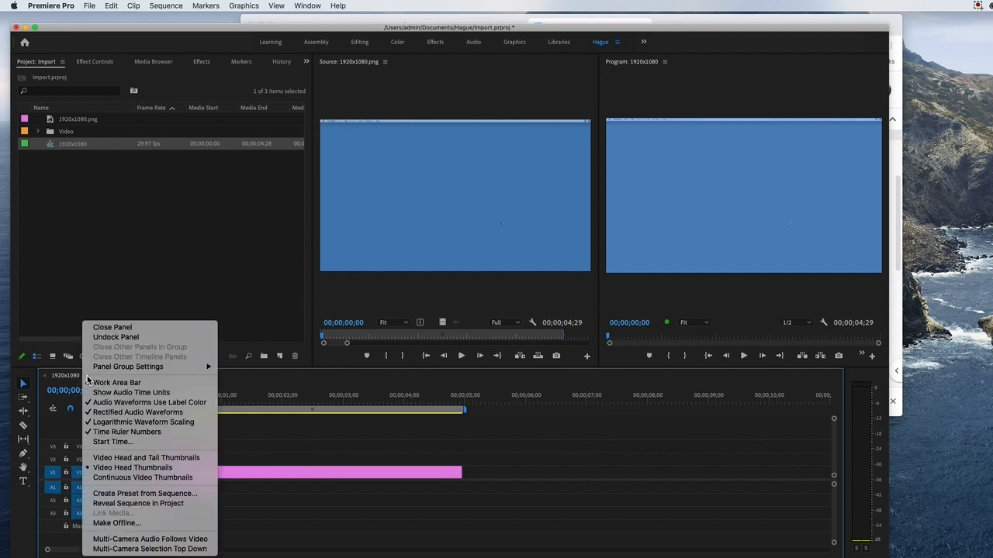
left_click(101, 261)
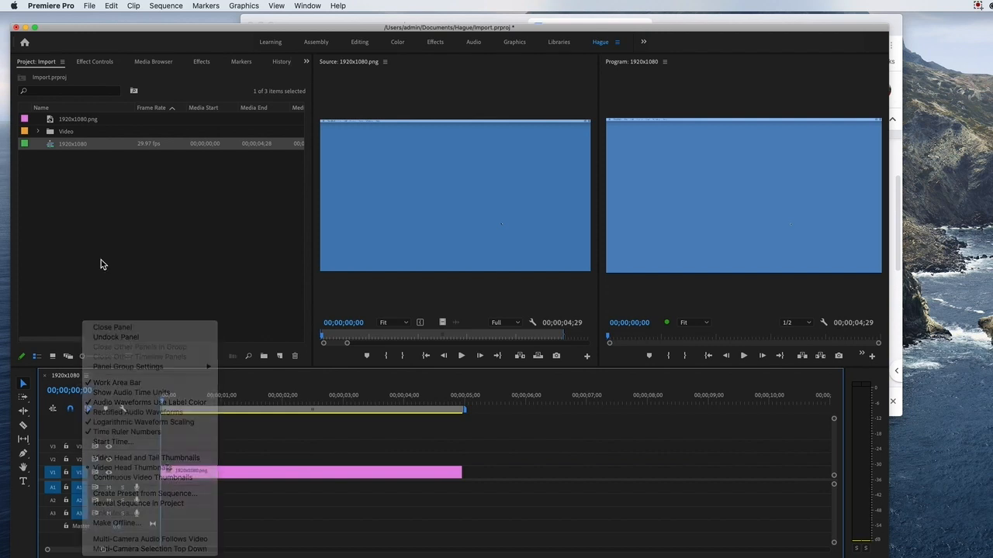
left_click(161, 294)
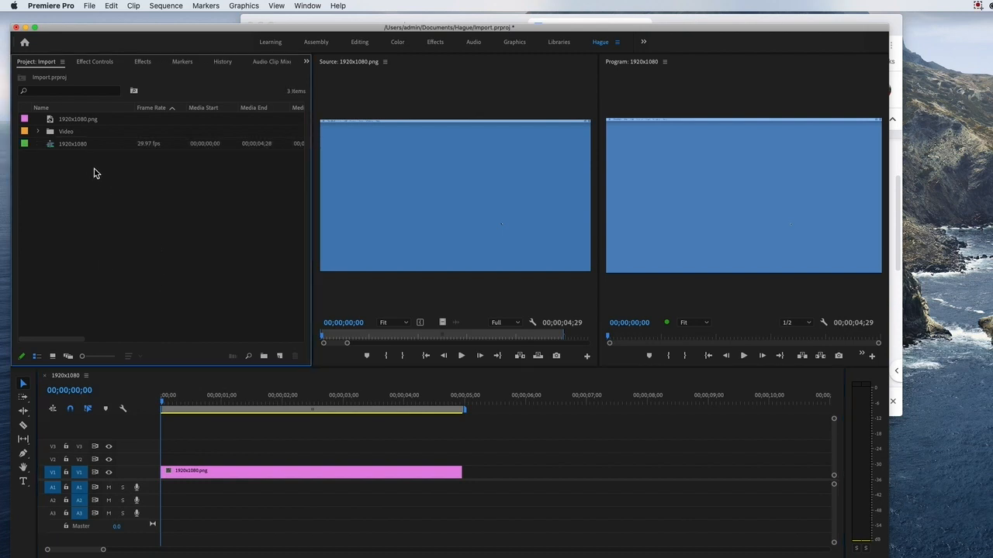
Examine the properties of the 1920x1080 sequence, highlighting its frame dimensions, and close the properties window.
left_click(69, 145)
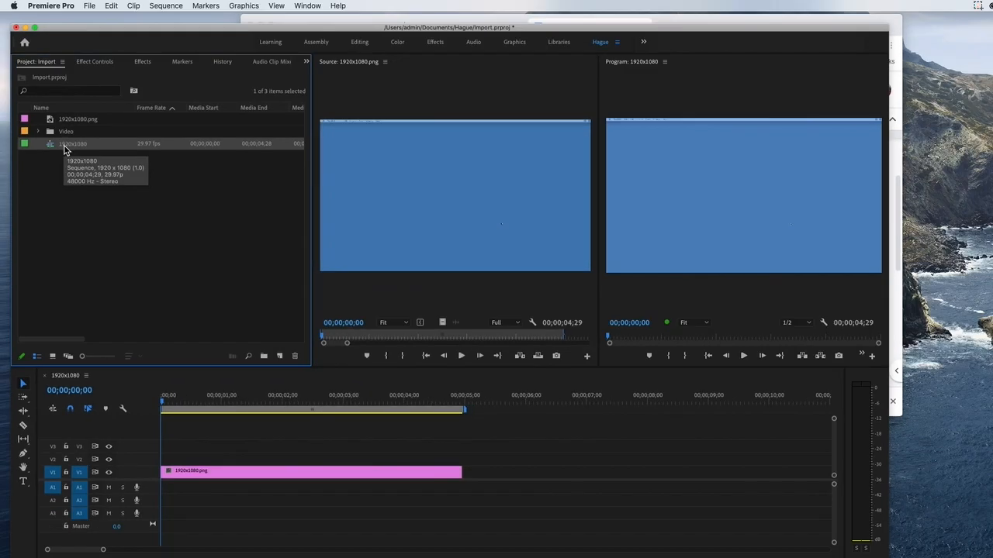
right_click(64, 149)
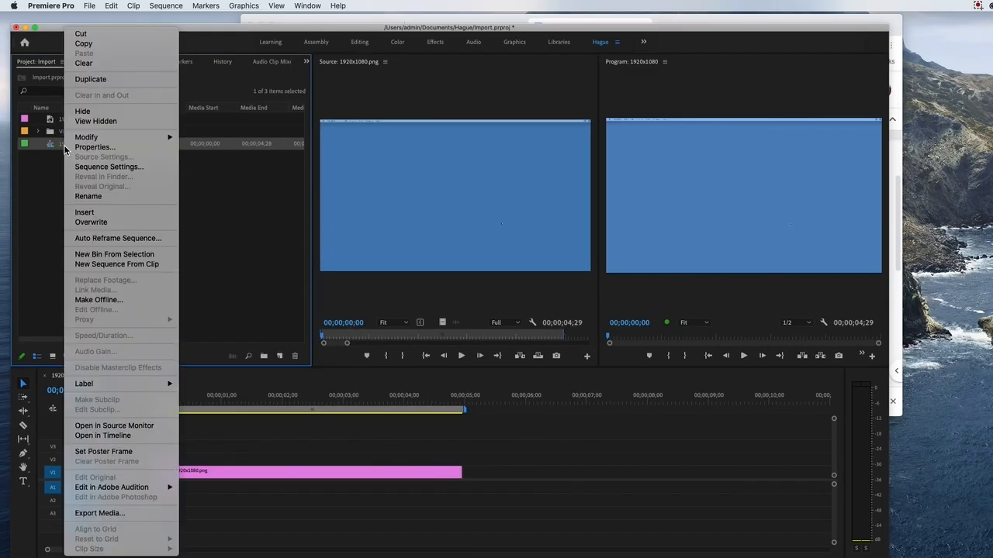
left_click(85, 148)
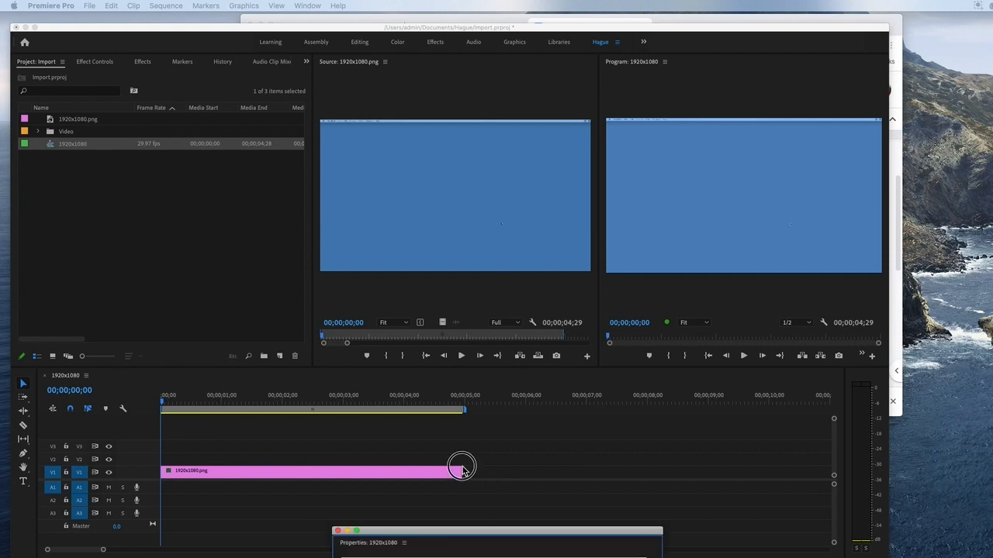
left_click_drag(223, 218, 186, 223)
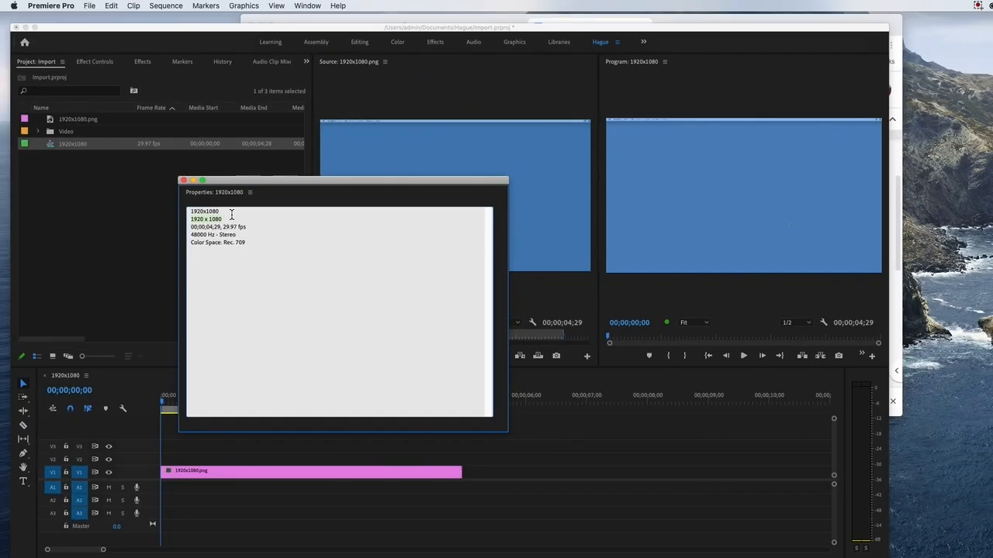
left_click(183, 180)
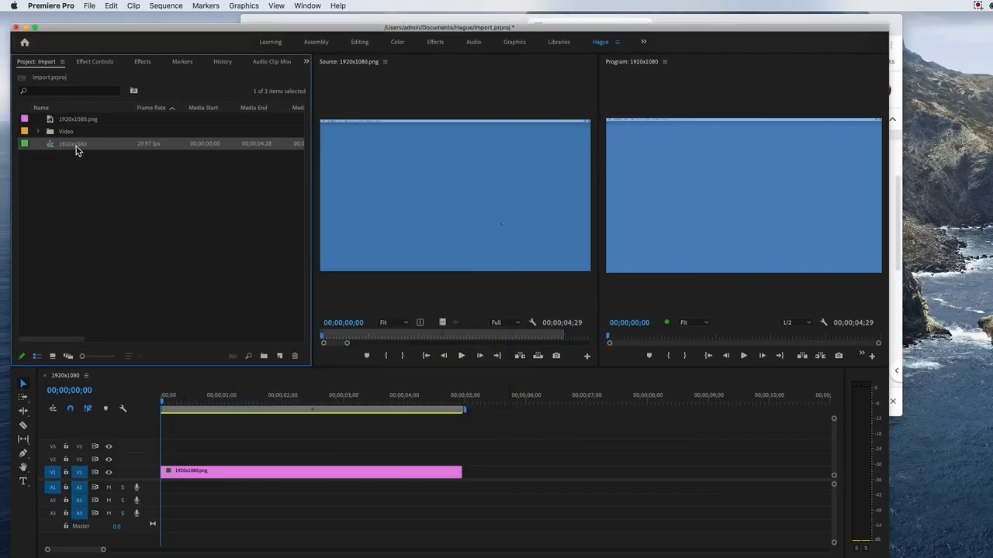
Rename the 1920x1080 sequence to Project 1 and delete the 1920x1080.png clip from its timeline.
left_click(76, 145)
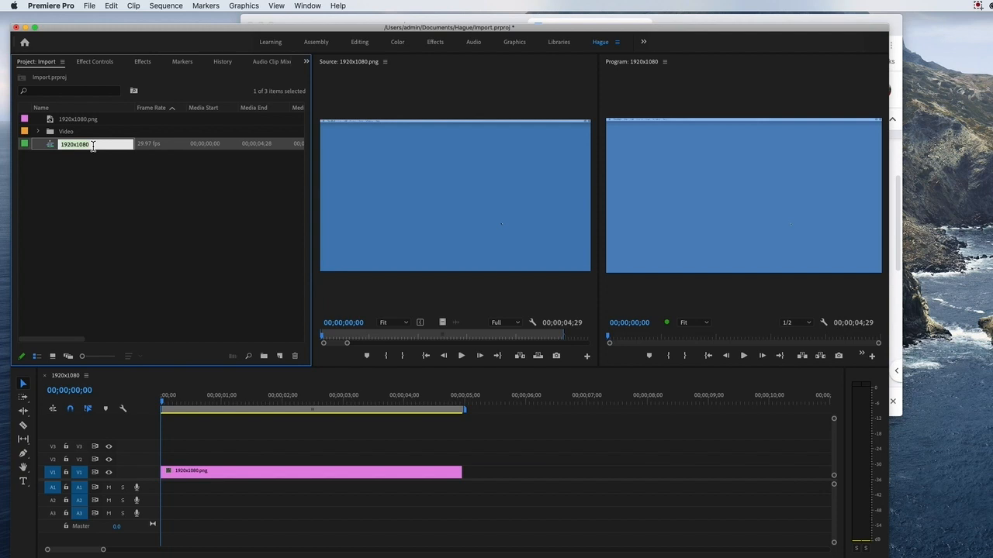
type("Project 1")
key("Return")
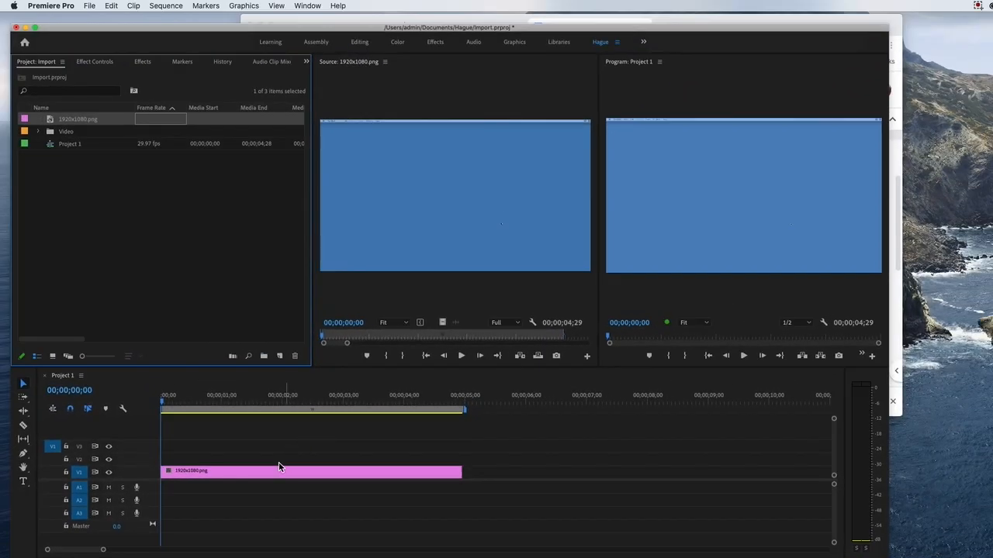
left_click(234, 475)
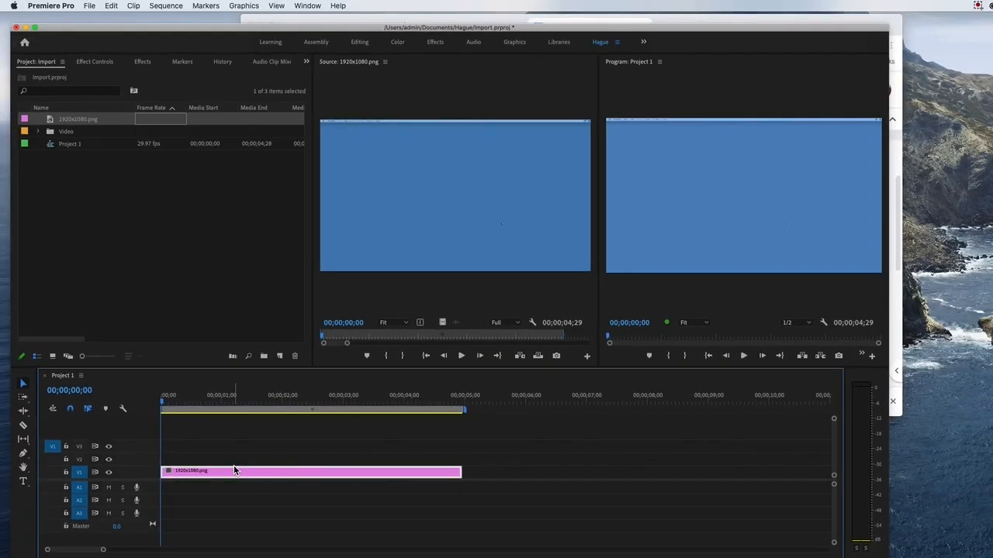
key("Delete")
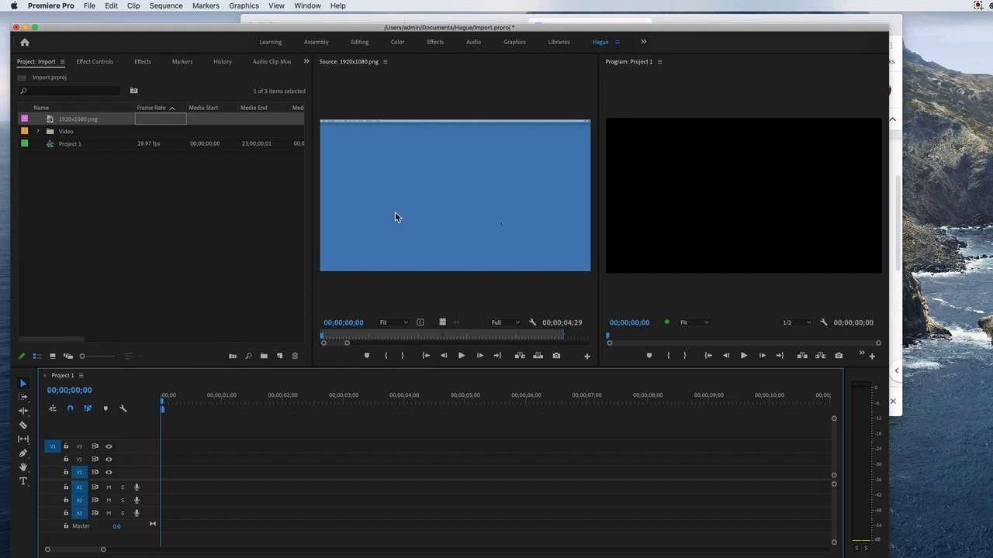
Create a bin named Images at the project's top level, move 1920x1080.png into it, and collapse the bin.
left_click(86, 176)
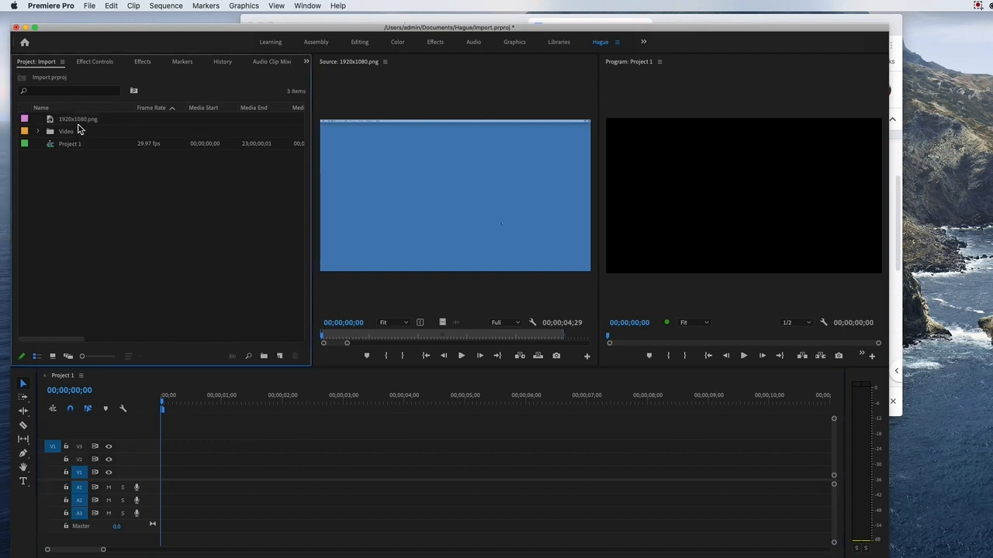
left_click(78, 122)
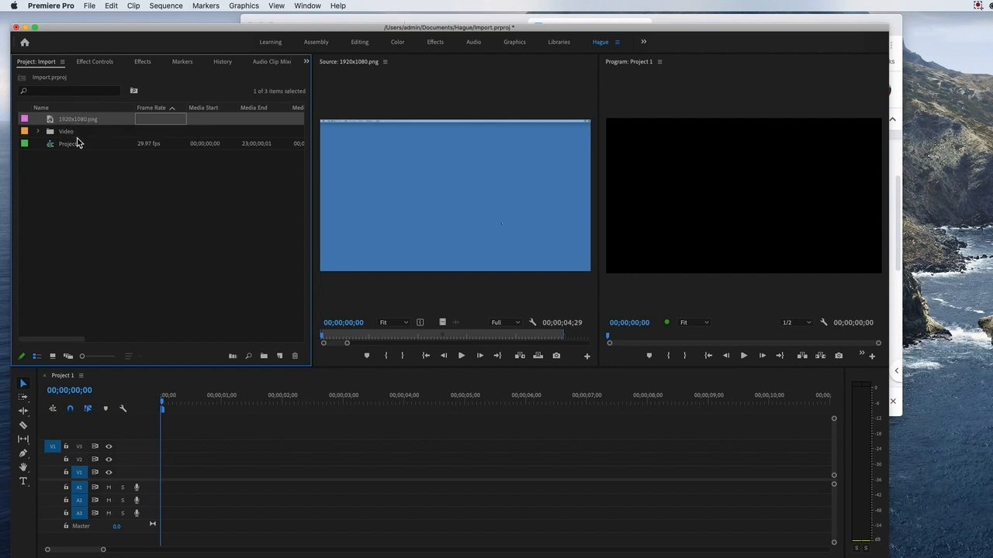
left_click(161, 244)
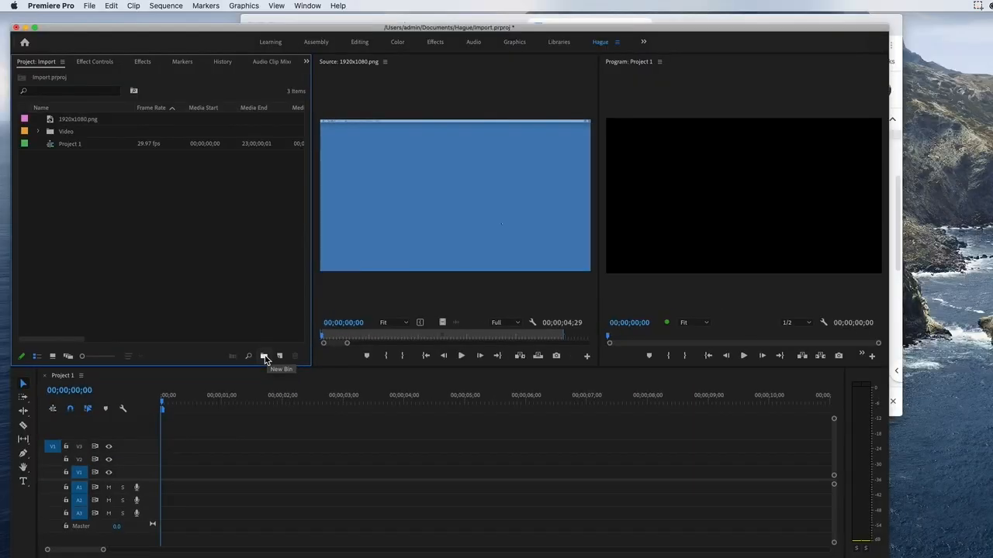
left_click(262, 356)
type("Images")
key("Tab")
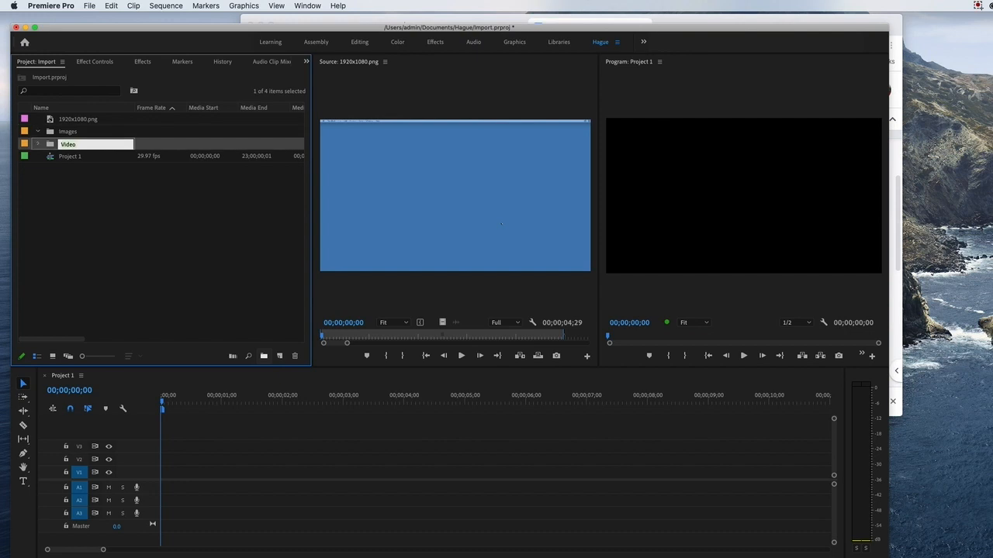
left_click_drag(66, 120, 77, 131)
left_click(39, 122)
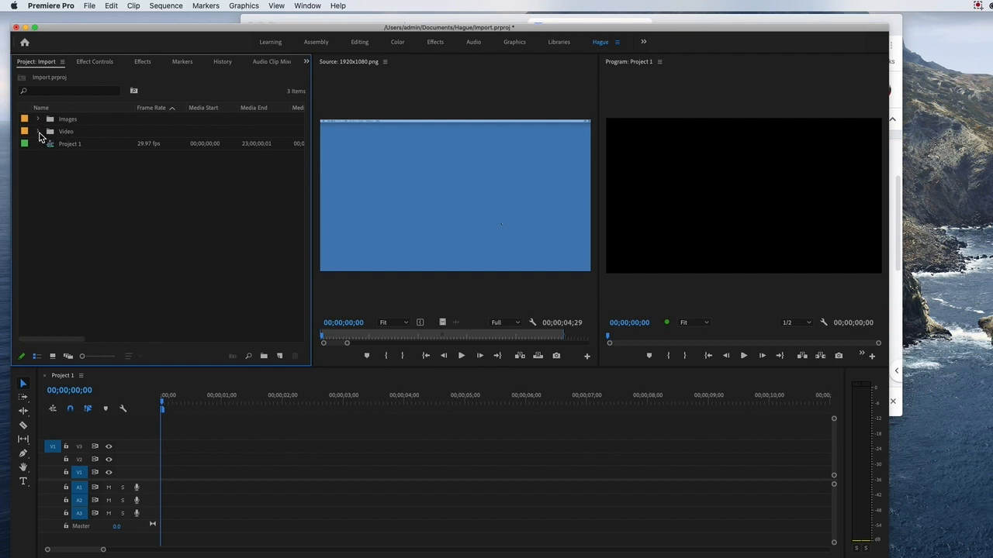
Expand the Video bin to list its clips and shift the Premiere Pro window slightly upward on the desktop.
left_click(39, 132)
left_click(38, 132)
left_click(37, 132)
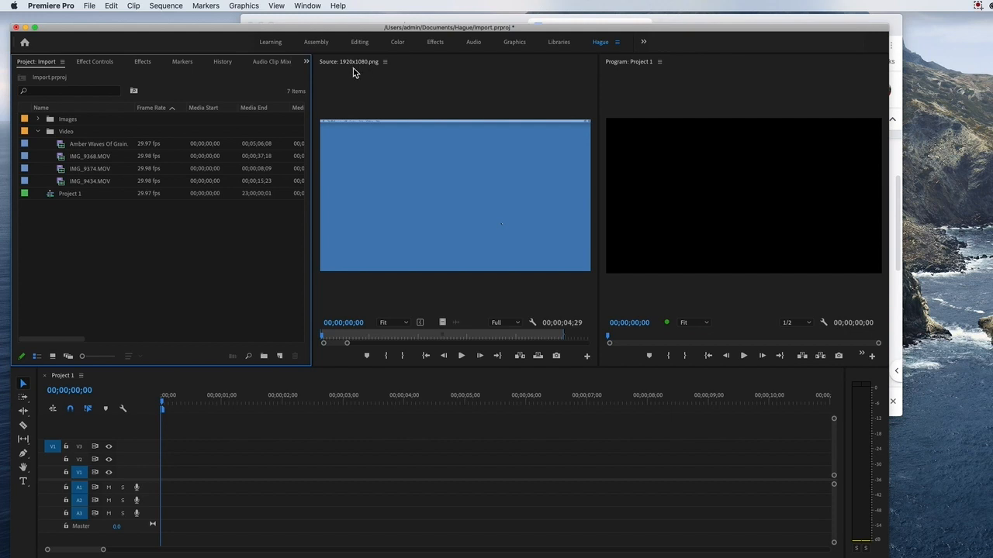
left_click(479, 28)
left_click_drag(478, 29, 481, 18)
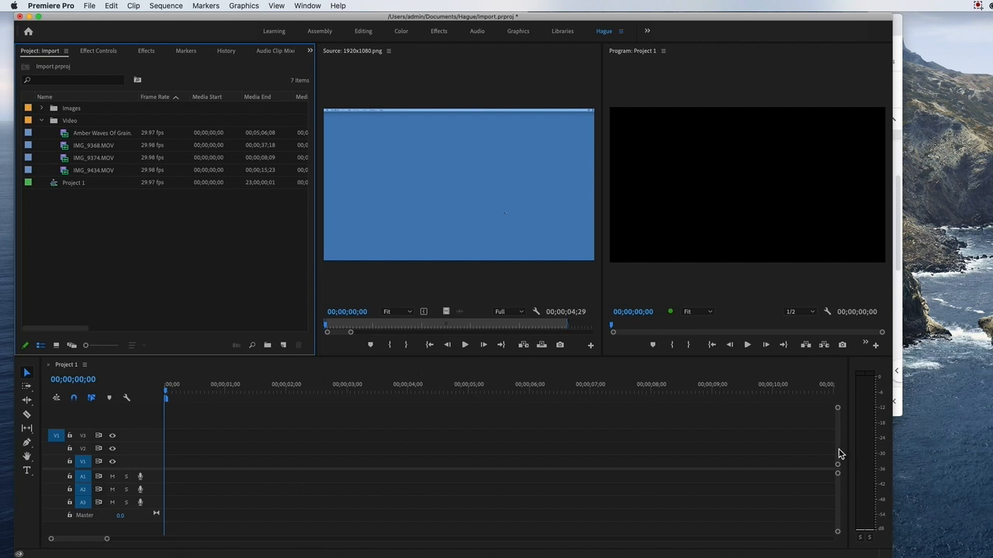
Preview Amber Waves Of Grain, IMG_9368.MOV, IMG_9374.MOV and IMG_9434.MOV from the Video bin one after another in the Source monitor.
left_click(68, 136)
double_click(68, 136)
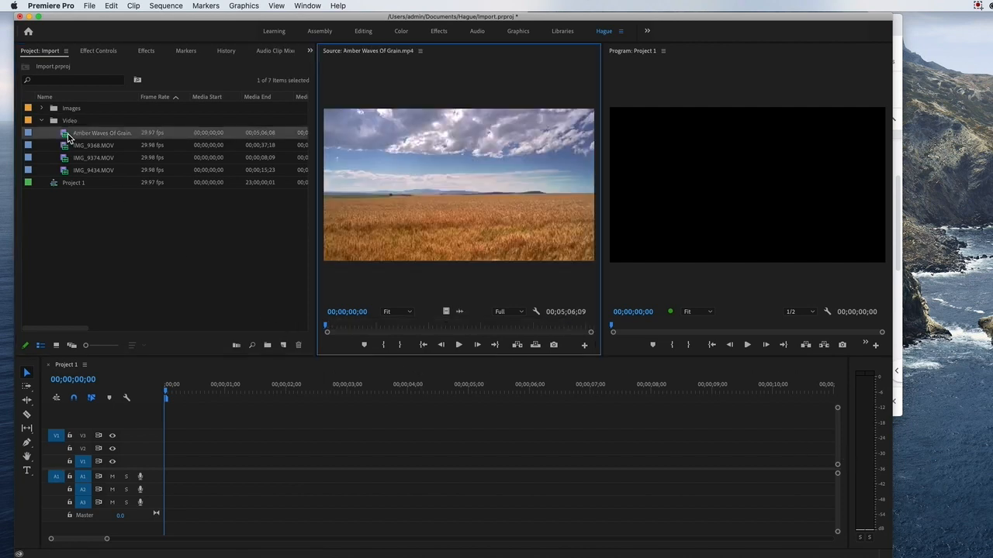
double_click(66, 147)
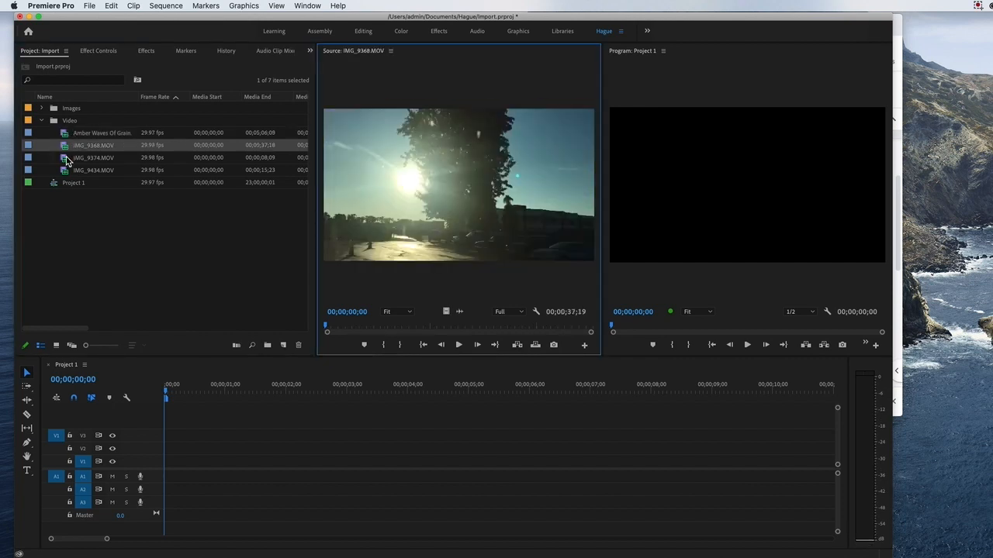
double_click(67, 158)
double_click(65, 172)
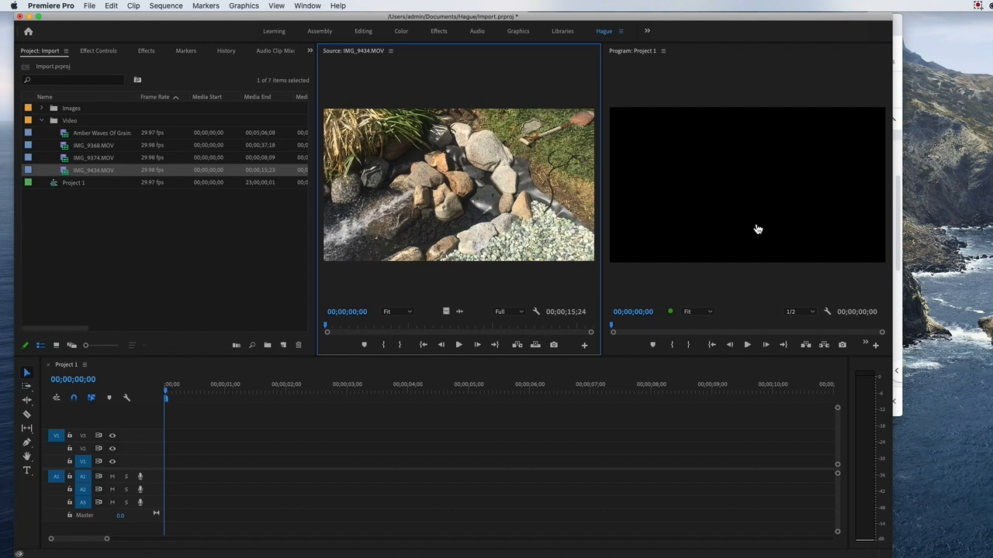
Switch to the class notes in Chrome, highlight the heading "Source Windows Shows the File in PROJECT", and return to Premiere Pro.
key("super+Tab")
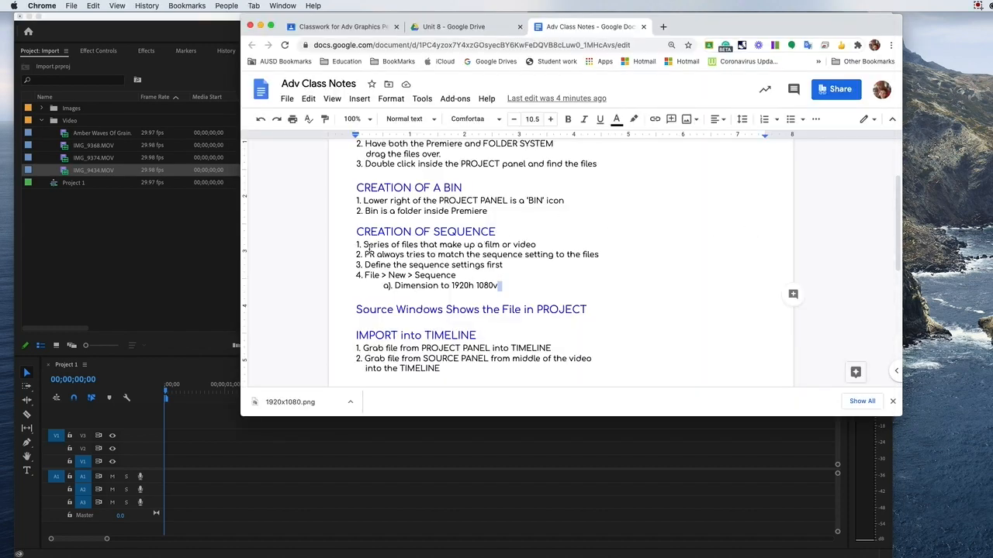
left_click(355, 310)
left_click_drag(356, 309, 597, 310)
scroll(600, 313, "down", 2)
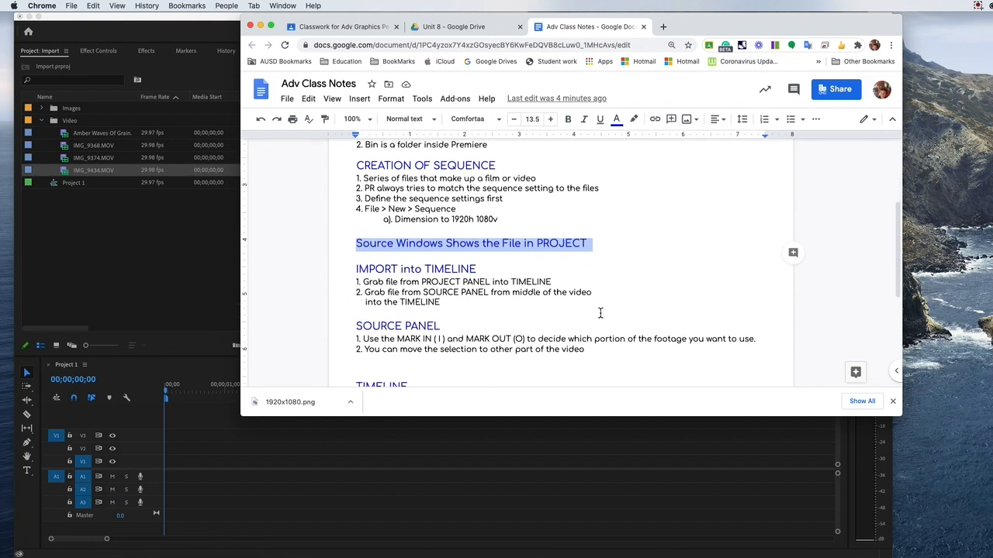
left_click(155, 236)
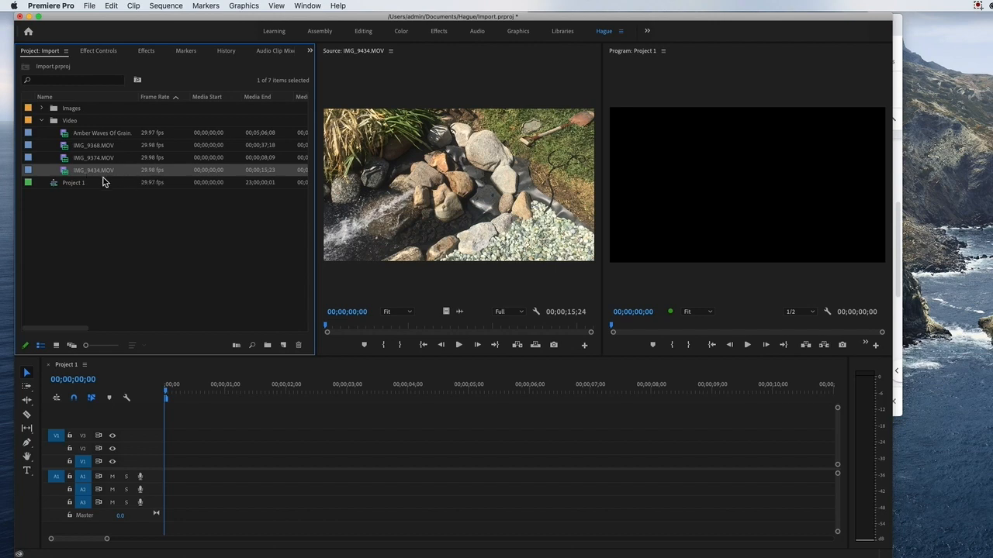
Hide the Media Start column from the project list through the Premiere Pro Project Metadata display settings.
mouse_move(222, 183)
right_click(214, 98)
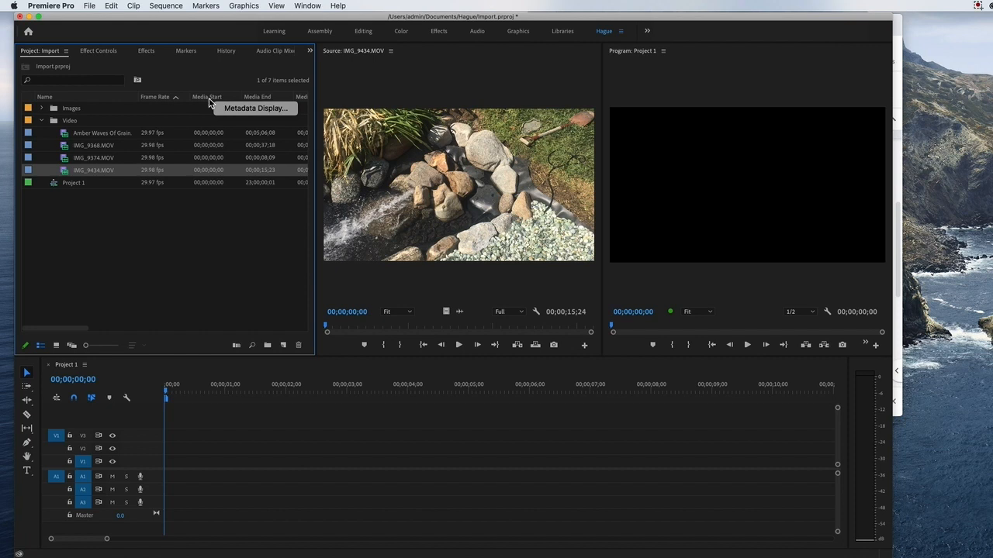
left_click(233, 109)
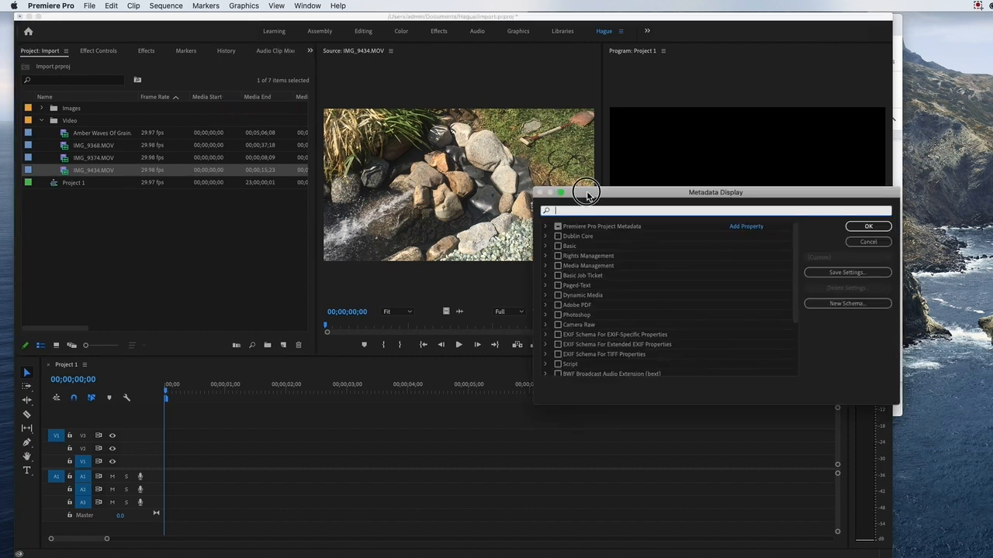
left_click_drag(587, 195, 271, 129)
left_click(231, 161)
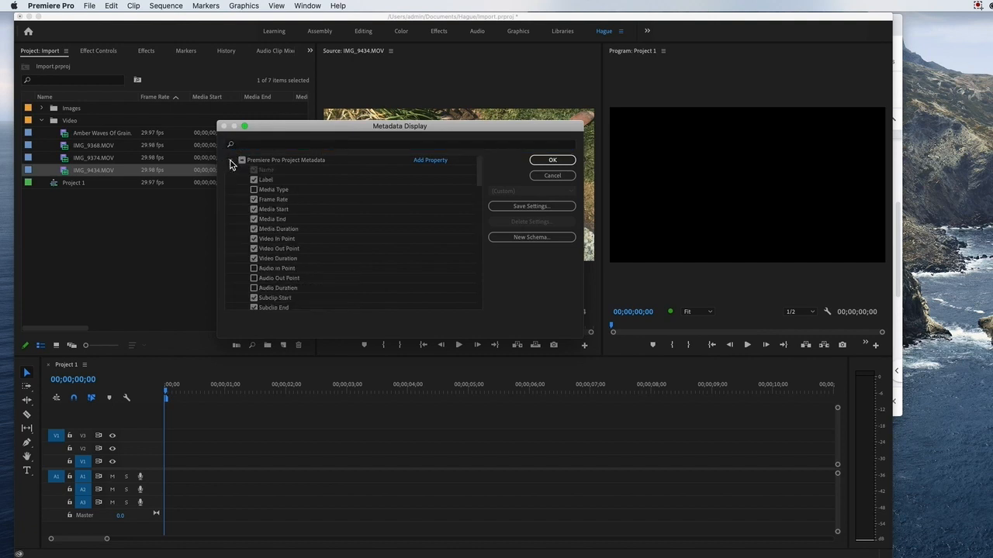
left_click(253, 210)
left_click(550, 160)
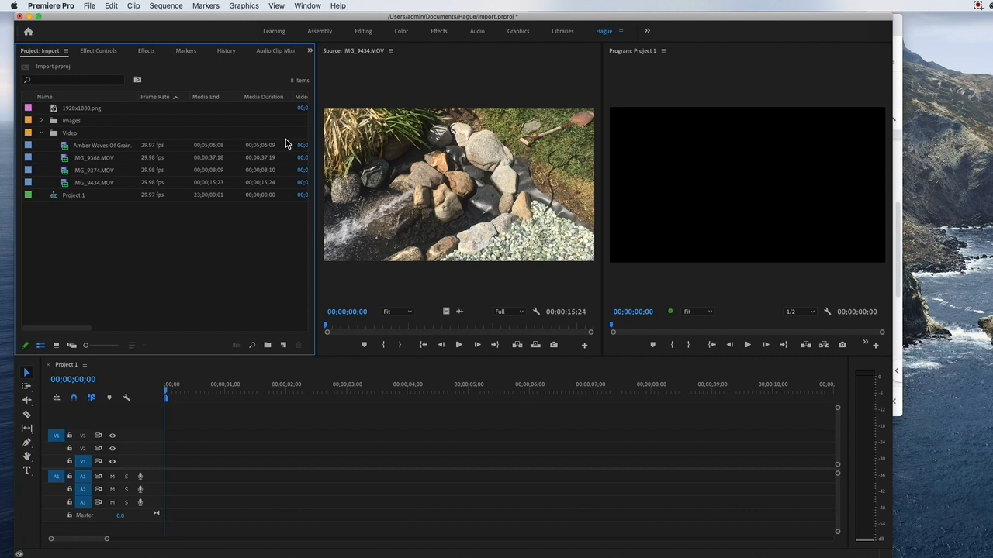
Examine the properties listed under Premiere Pro Project Metadata in the metadata display settings and close the dialog.
right_click(205, 101)
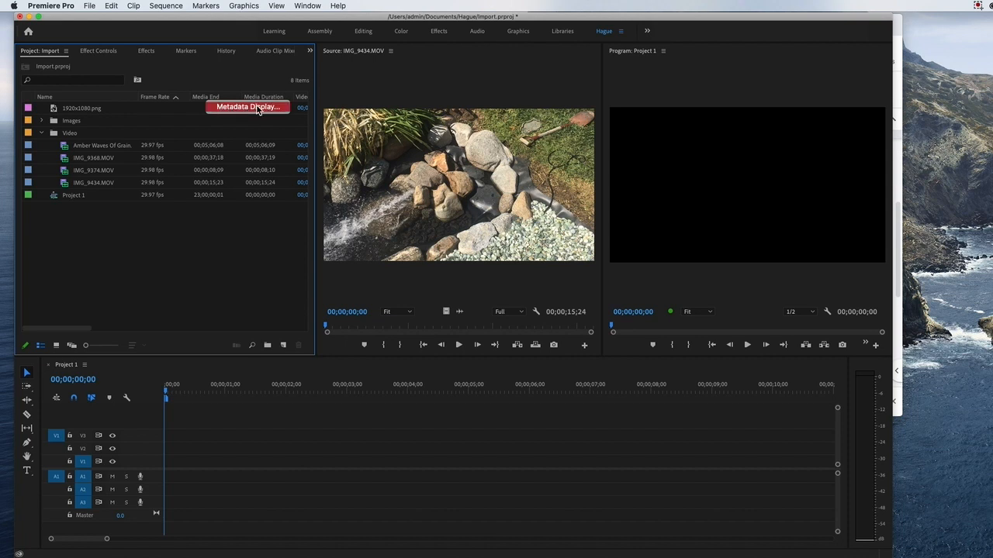
left_click(250, 109)
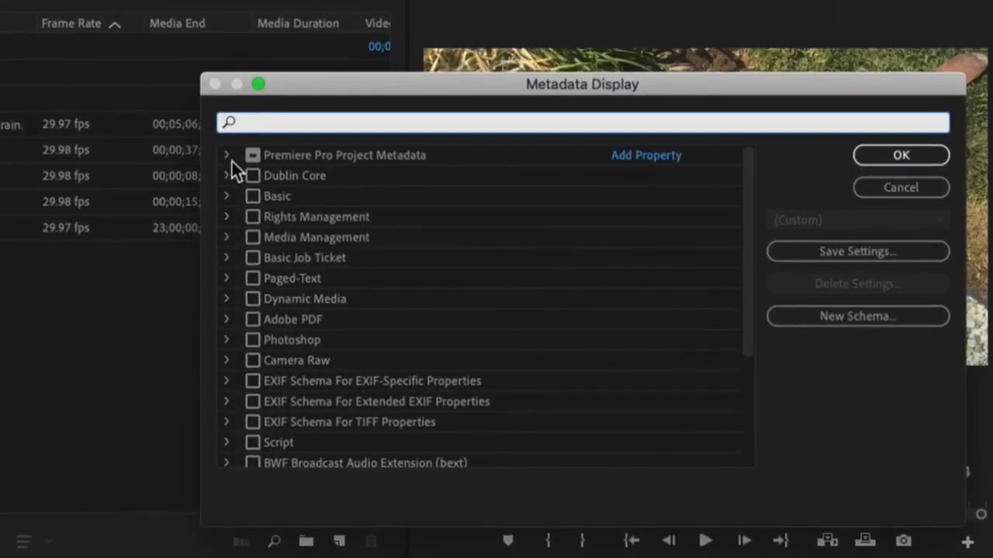
left_click(228, 160)
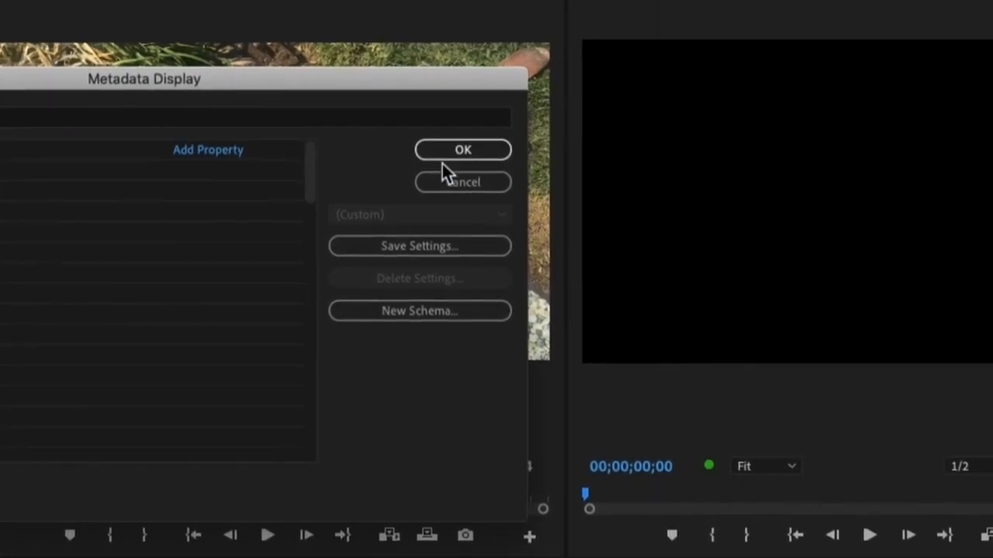
left_click(443, 159)
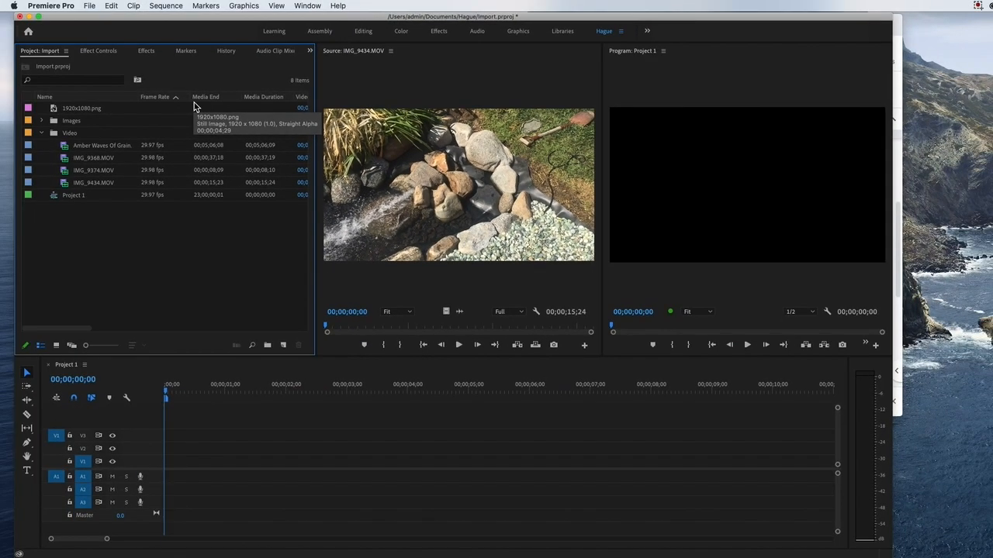
Widen the Project panel to reveal more metadata columns, and enlarge the Source monitor and the application window horizontally.
left_click_drag(315, 100, 395, 99)
left_click_drag(603, 77, 635, 75)
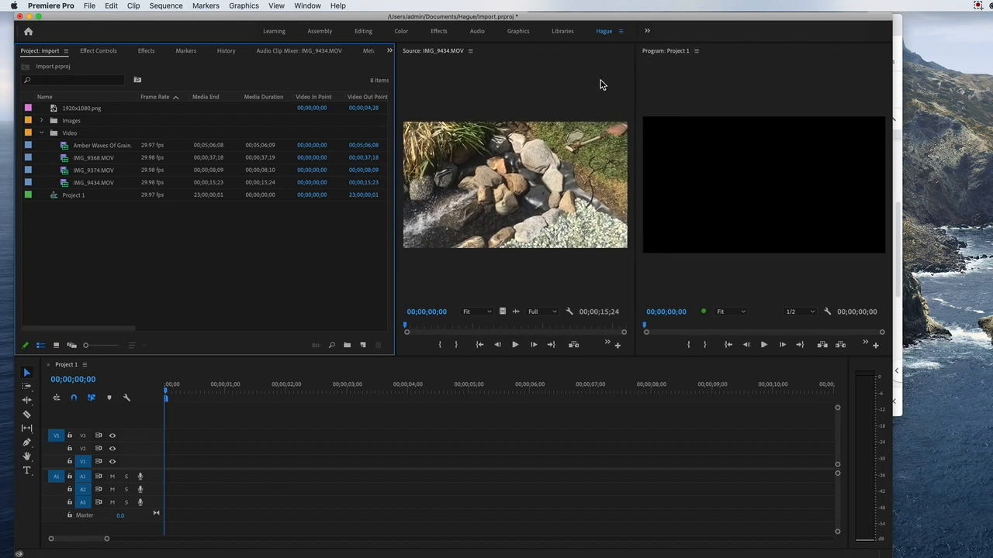
left_click_drag(891, 93, 961, 96)
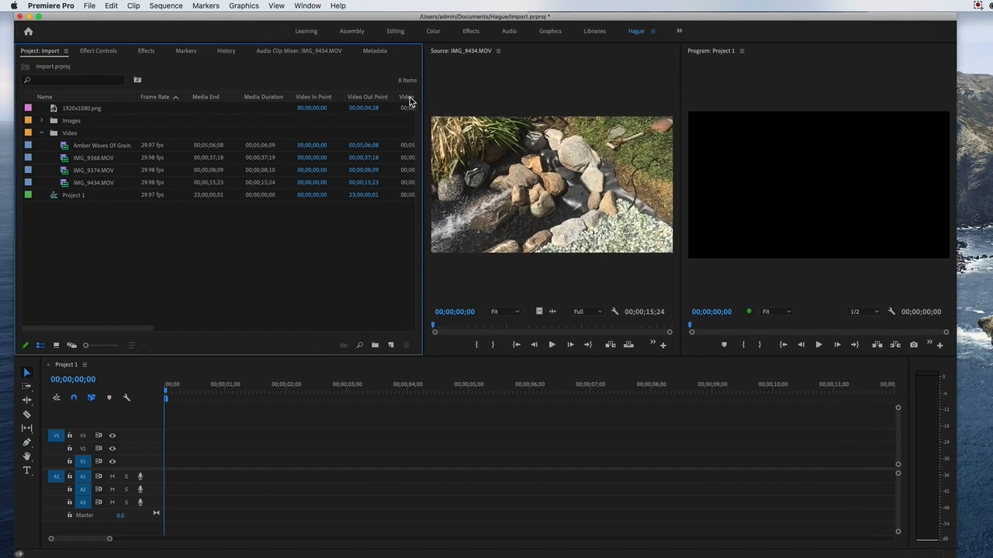
Remove the Video In Point column from the project list using the metadata display settings.
right_click(316, 99)
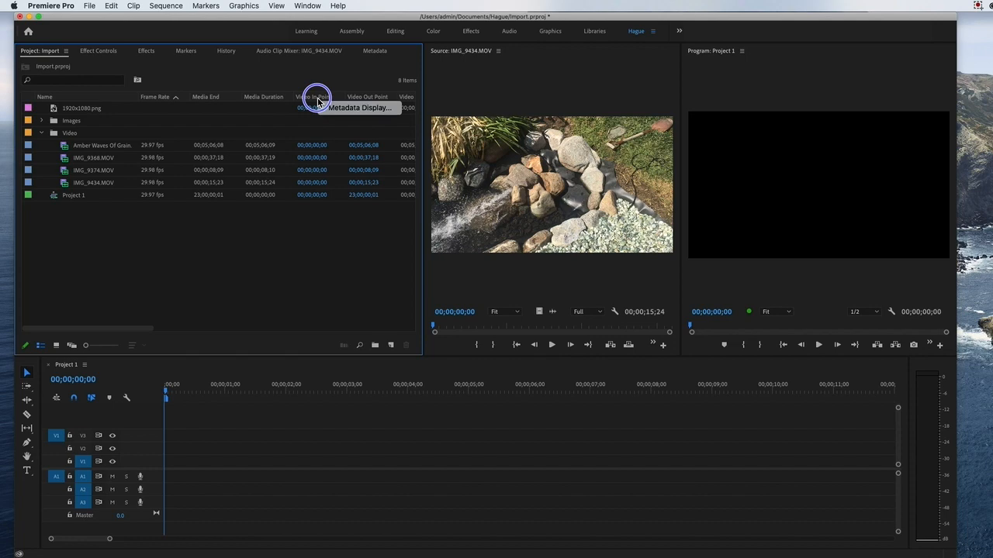
left_click(333, 112)
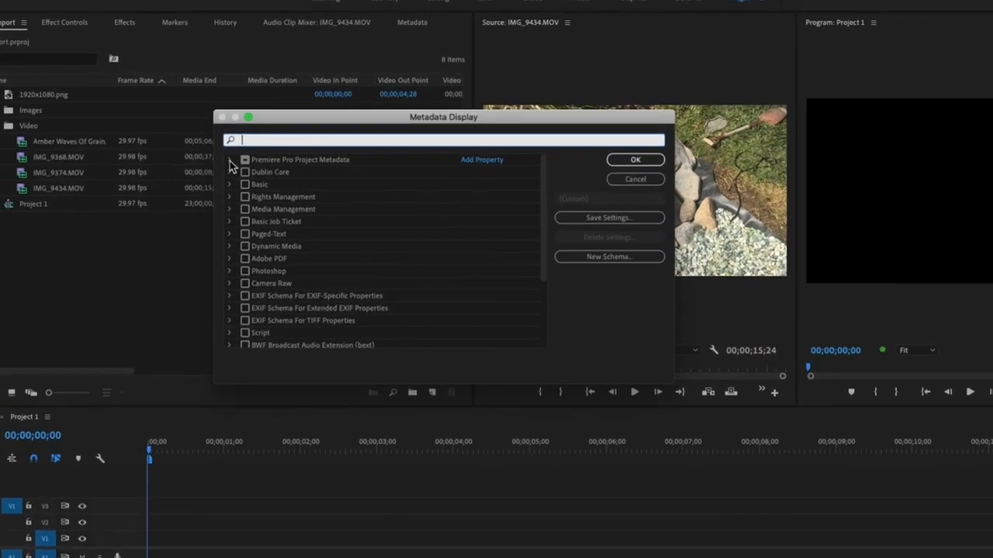
left_click(230, 161)
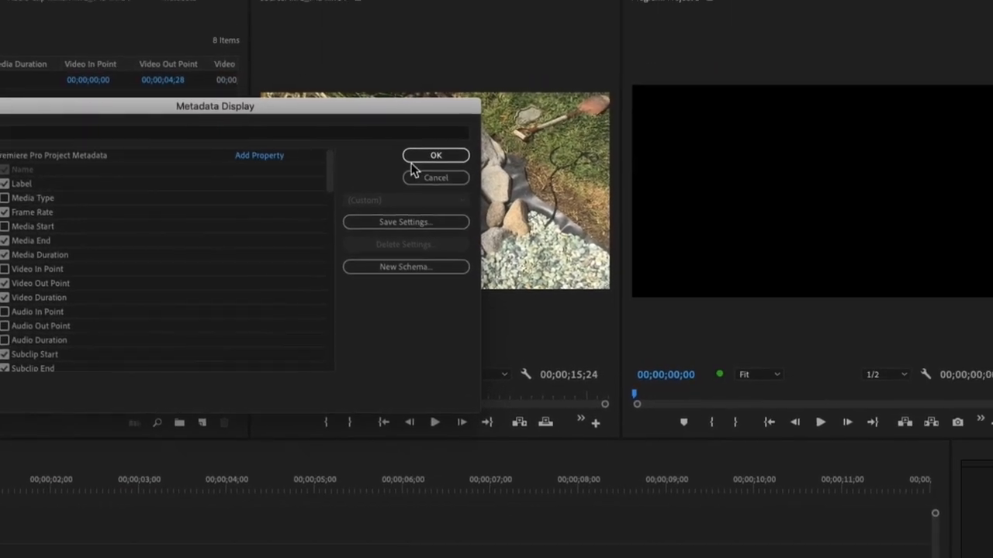
left_click(673, 93)
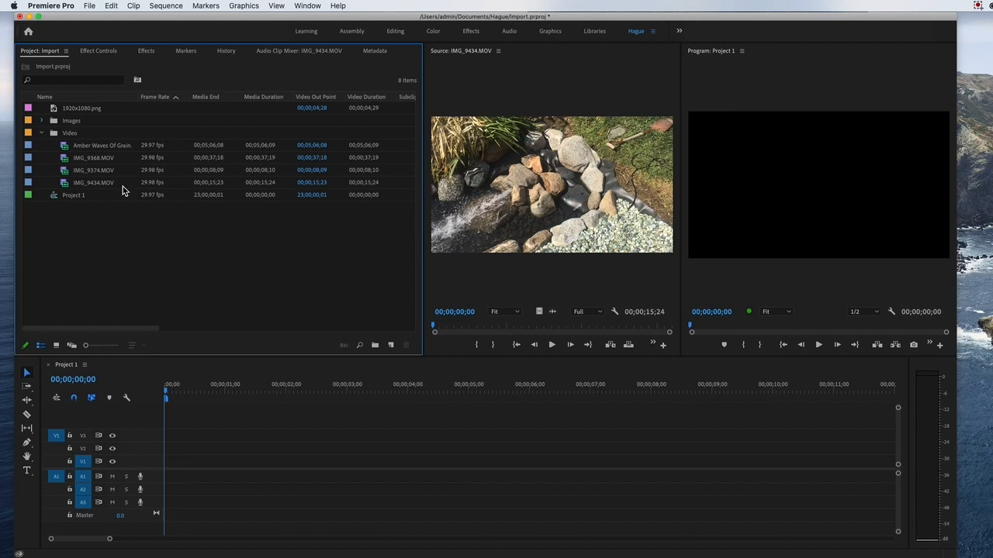
Open IMG_9434.MOV in the Source monitor, and highlight the note "Grab file from PROJECT PANEL into TIMELINE" in Chrome before returning to Premiere Pro.
double_click(89, 184)
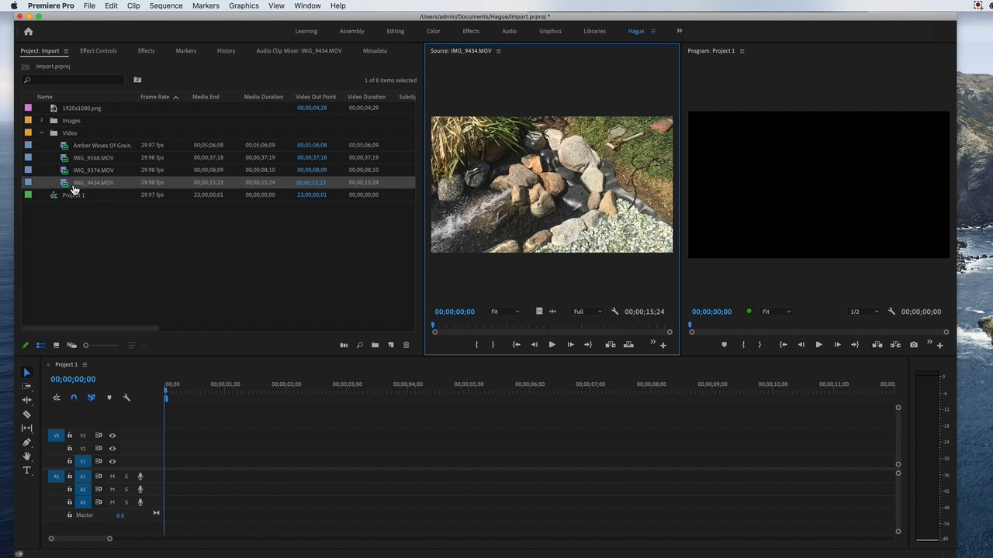
key("super+Tab")
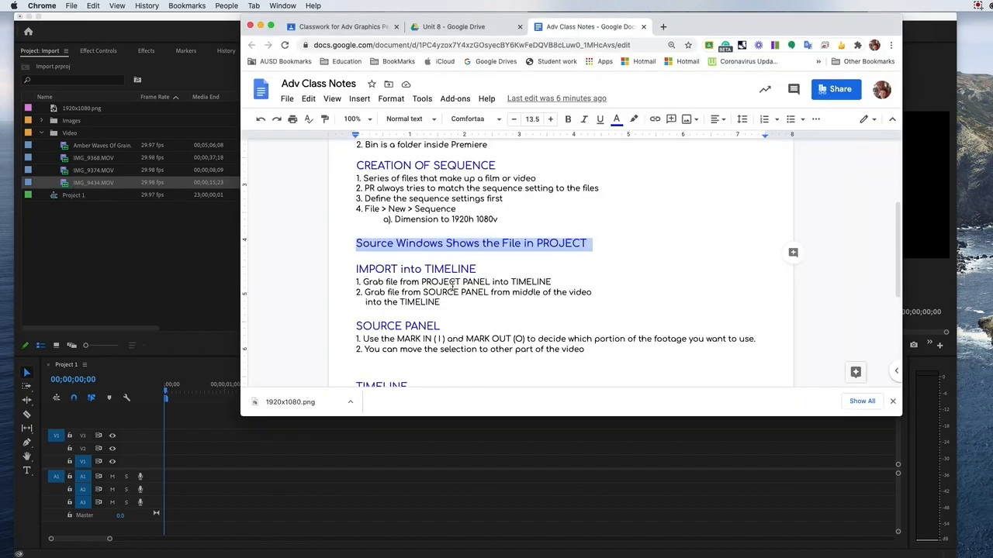
left_click_drag(551, 282, 363, 286)
left_click(122, 244)
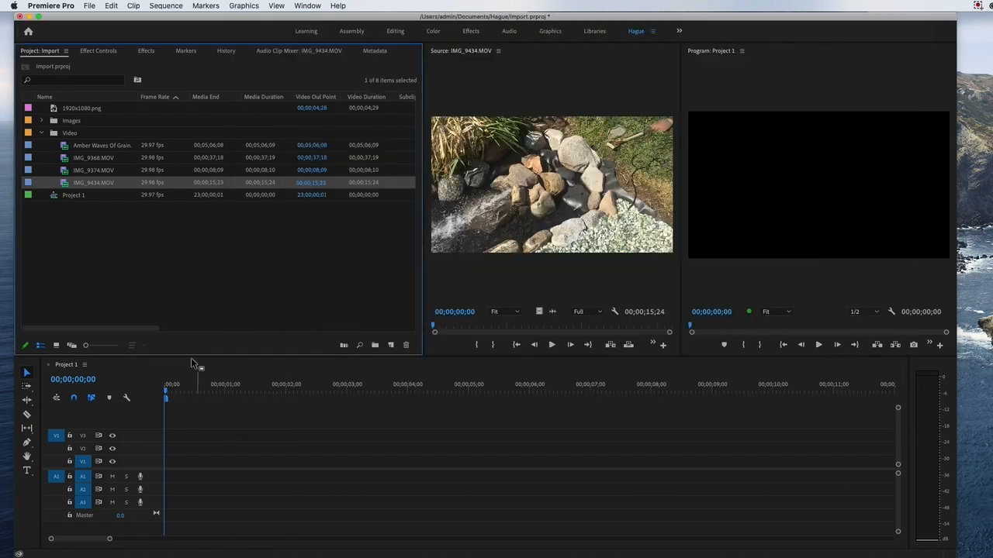
Place IMG_9434.MOV from the project list at the start of track V1 in Project 1, keeping the existing sequence settings.
left_click_drag(90, 185, 173, 463)
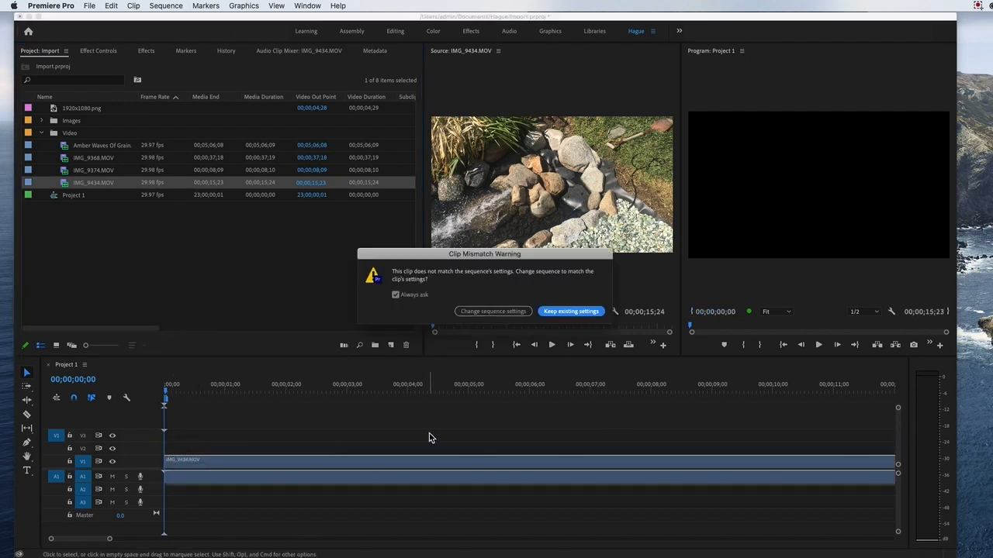
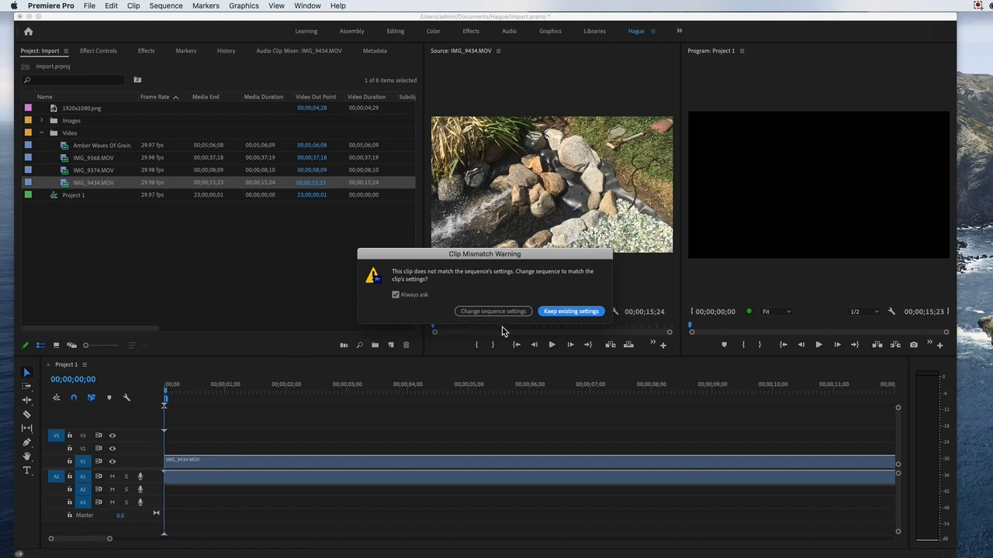
left_click(570, 311)
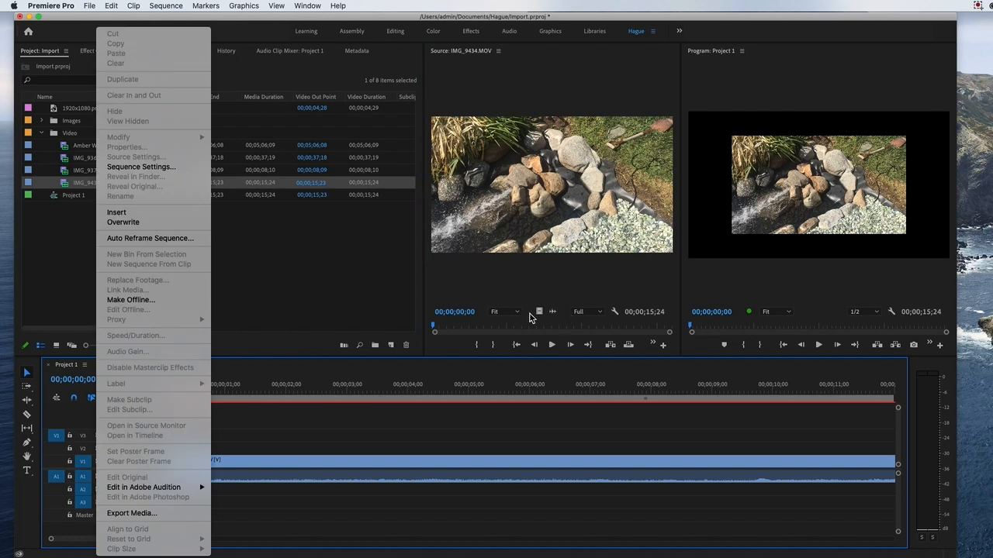
key("Escape")
Examine the properties of IMG_9434.MOV, highlighting its image size, and close the properties window.
left_click(94, 186)
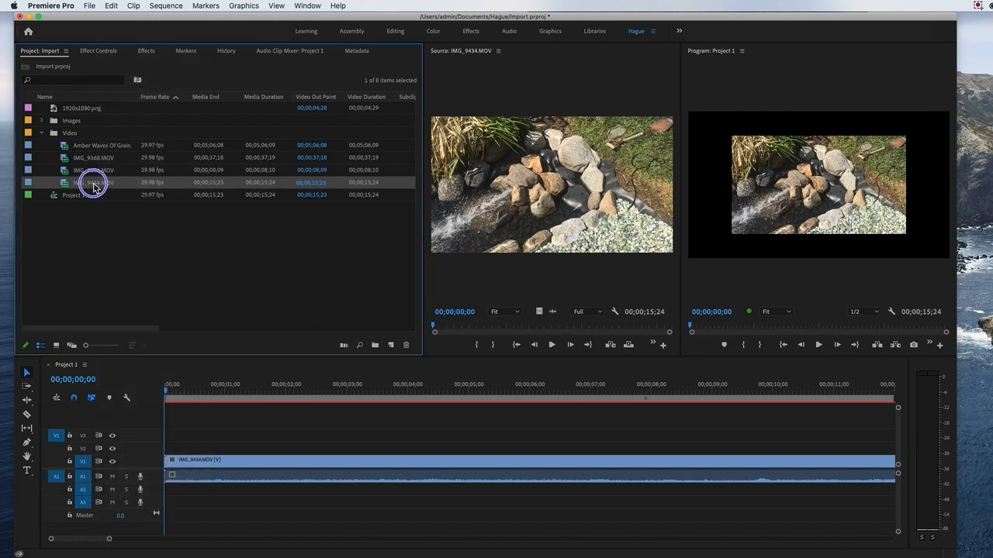
right_click(94, 186)
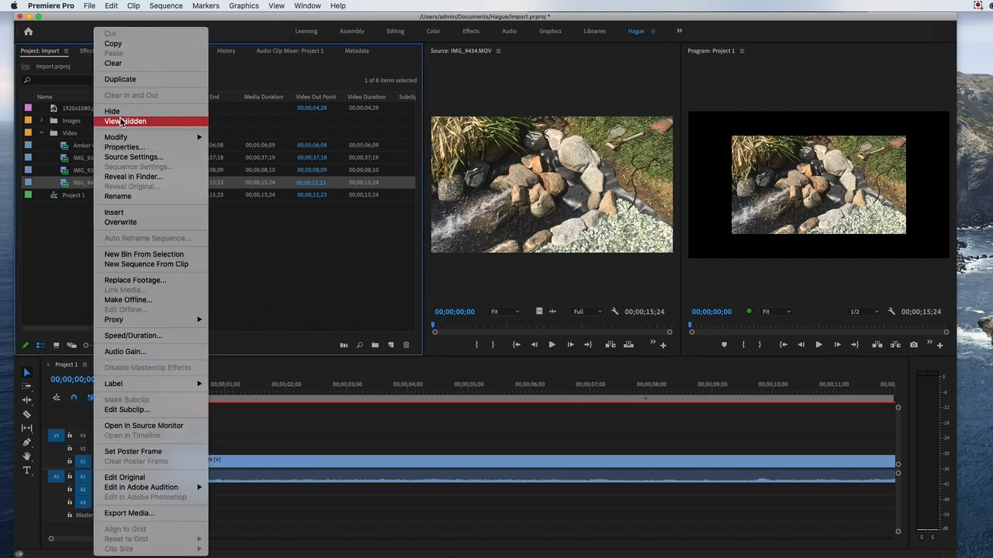
left_click(123, 146)
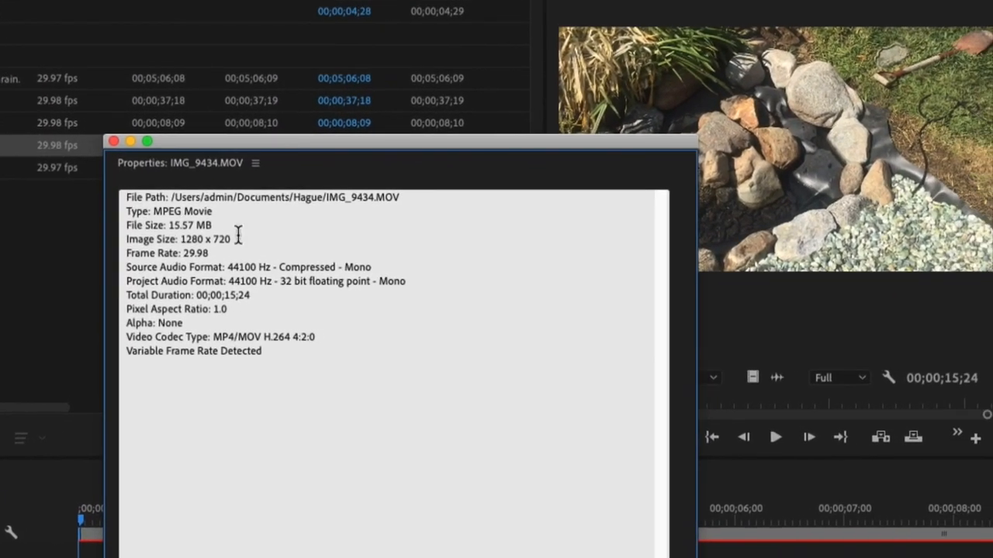
left_click_drag(237, 238, 184, 238)
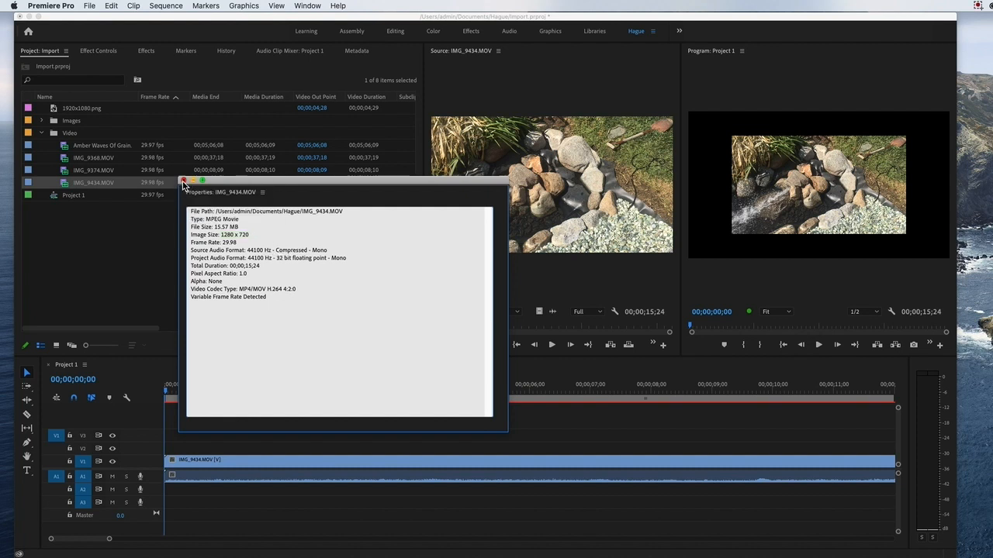
left_click(183, 181)
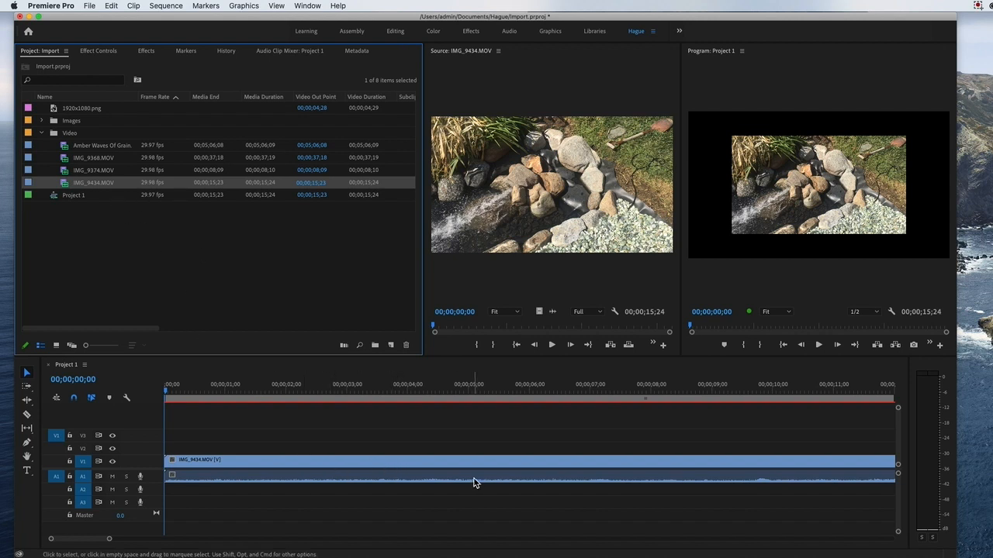
Look along the IMG_9434.MOV clip in the Project 1 timeline and zoom out until the whole clip fits in view.
scroll(637, 481, "right", 5)
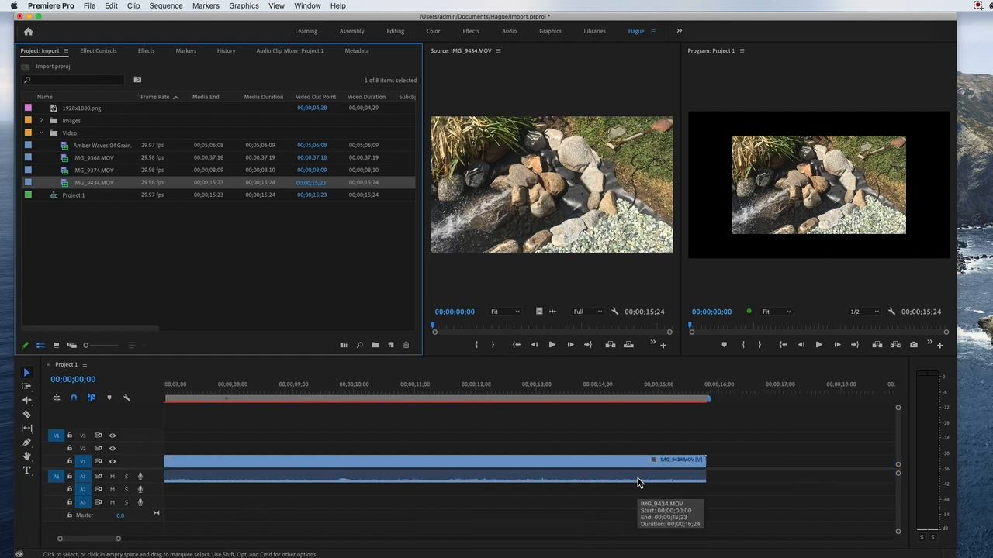
scroll(637, 482, "left", 5)
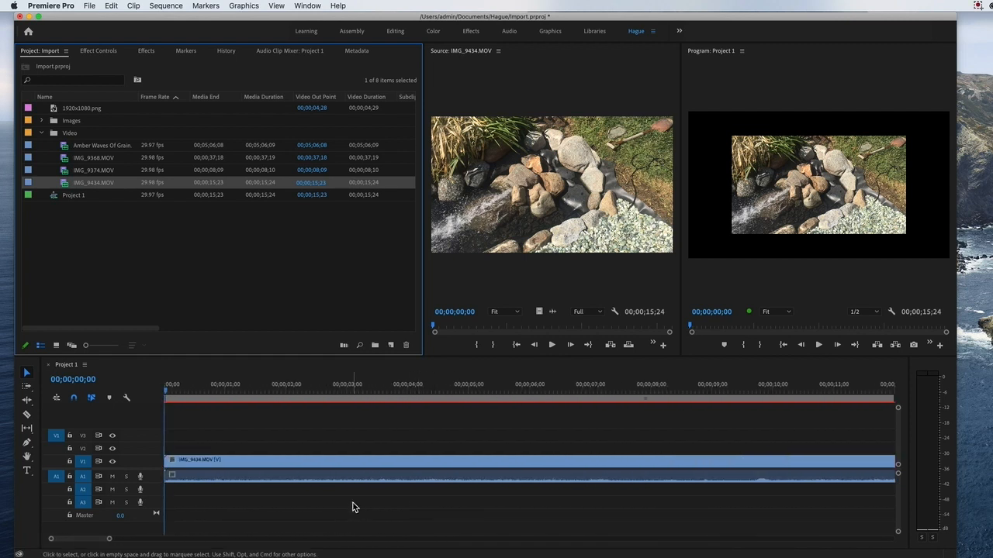
scroll(445, 468, "right", 1)
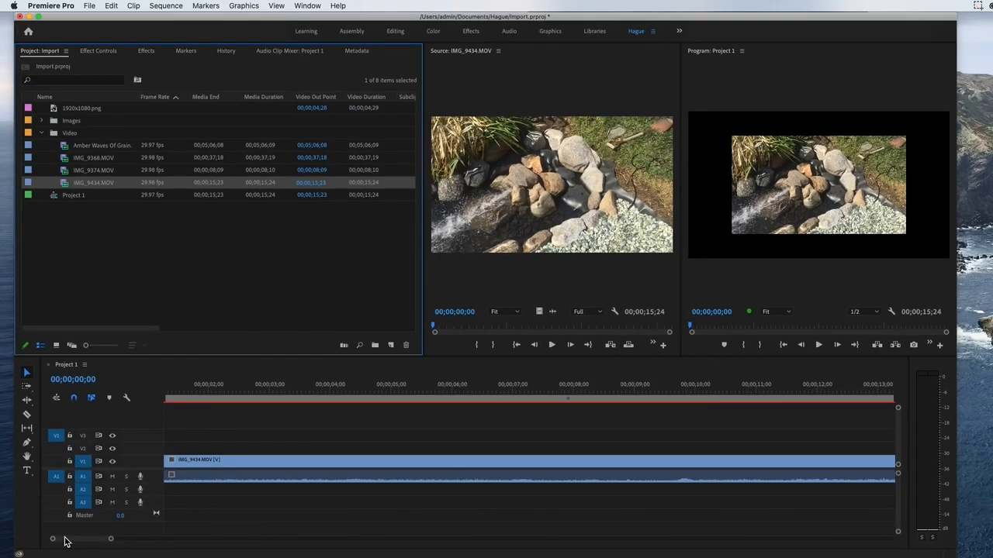
left_click_drag(110, 538, 210, 541)
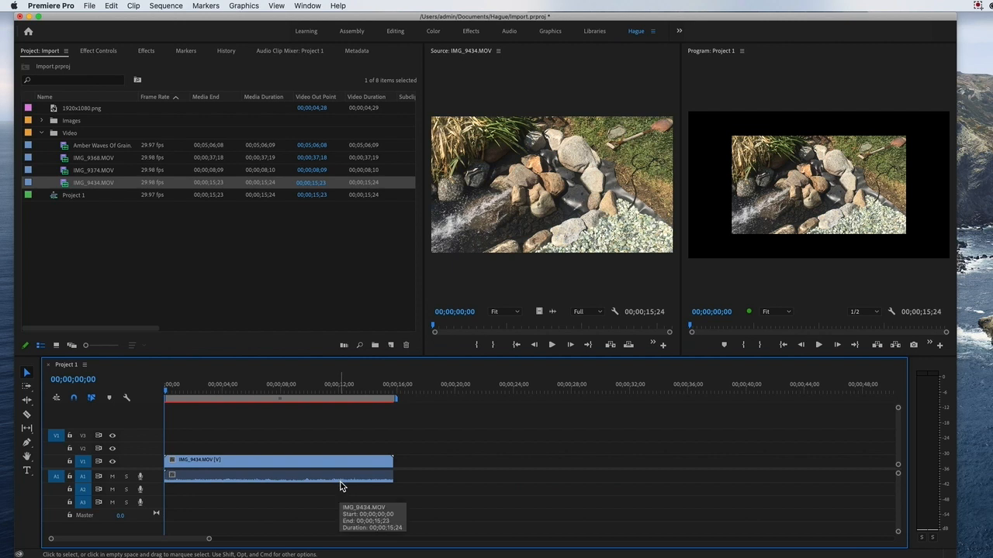
Highlight the class note about grabbing a file from the SOURCE PANEL into the TIMELINE in Chrome, and return to Premiere Pro.
left_click_drag(208, 539, 242, 547)
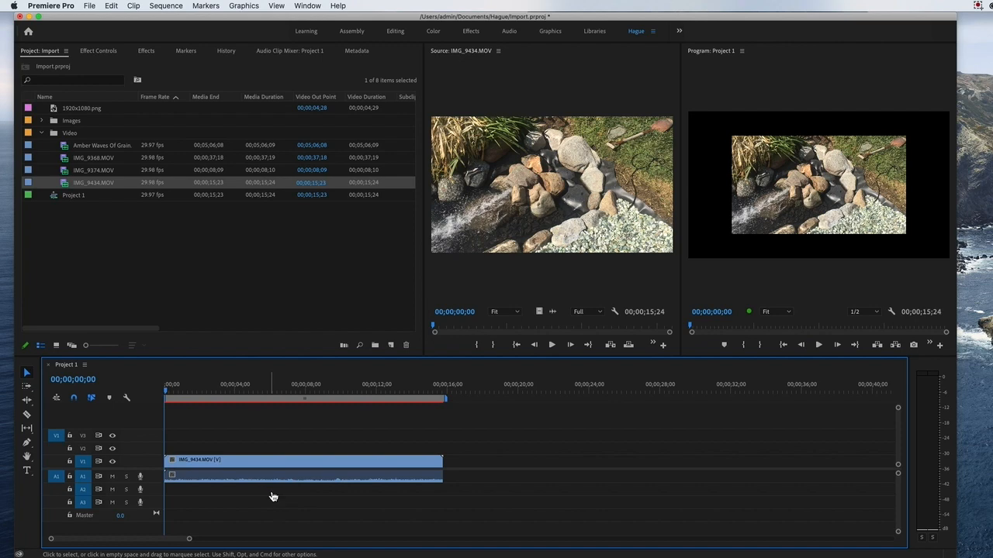
key("super+Tab")
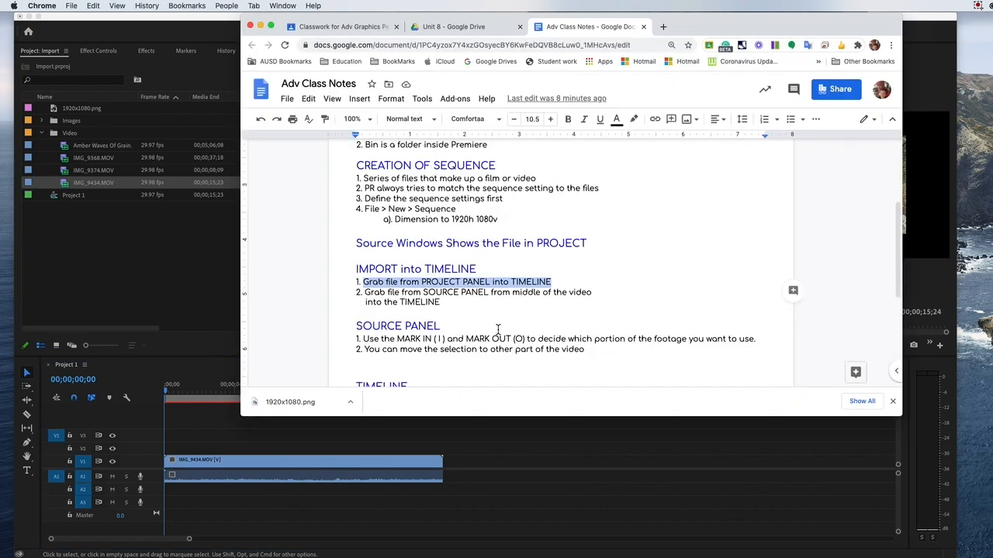
left_click_drag(364, 292, 435, 300)
left_click(410, 302)
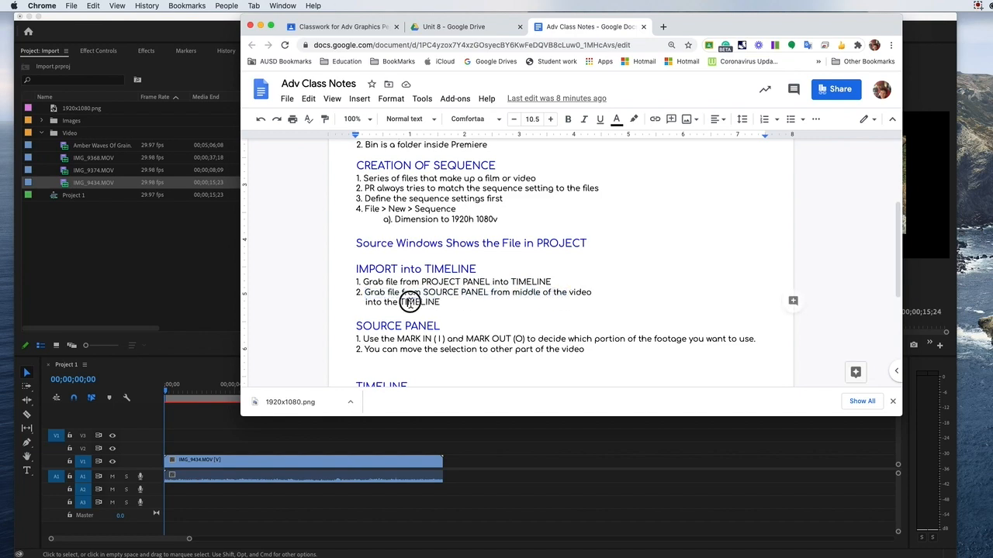
key("super+Tab")
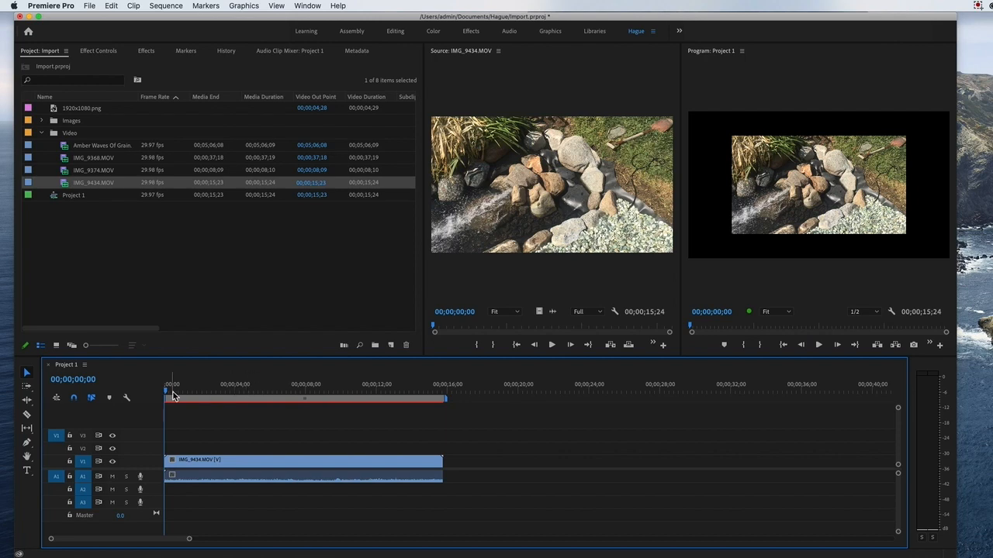
left_click_drag(175, 392, 121, 395)
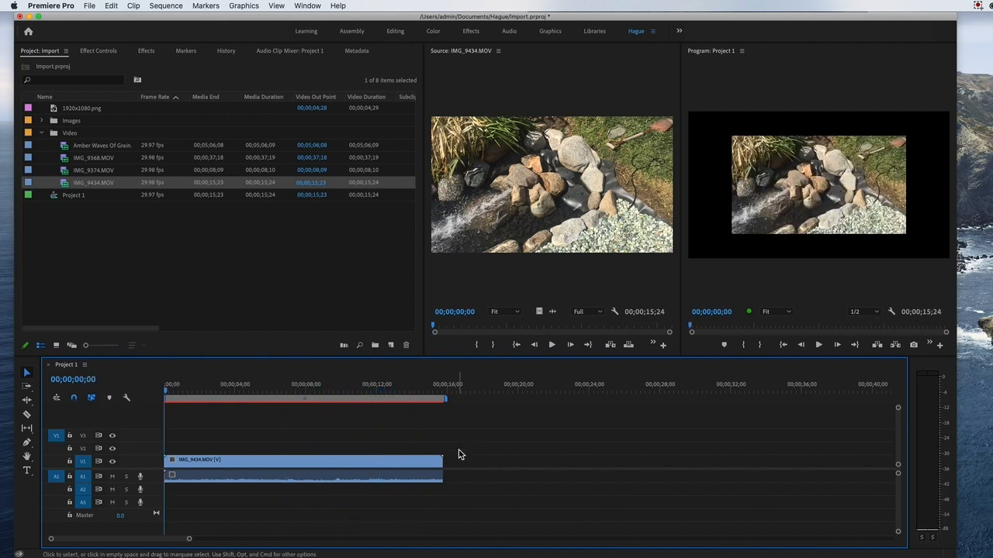
Open IMG_9374.MOV in the Source monitor and place it from there on track V1 directly after IMG_9434.MOV.
left_click(64, 173)
double_click(64, 173)
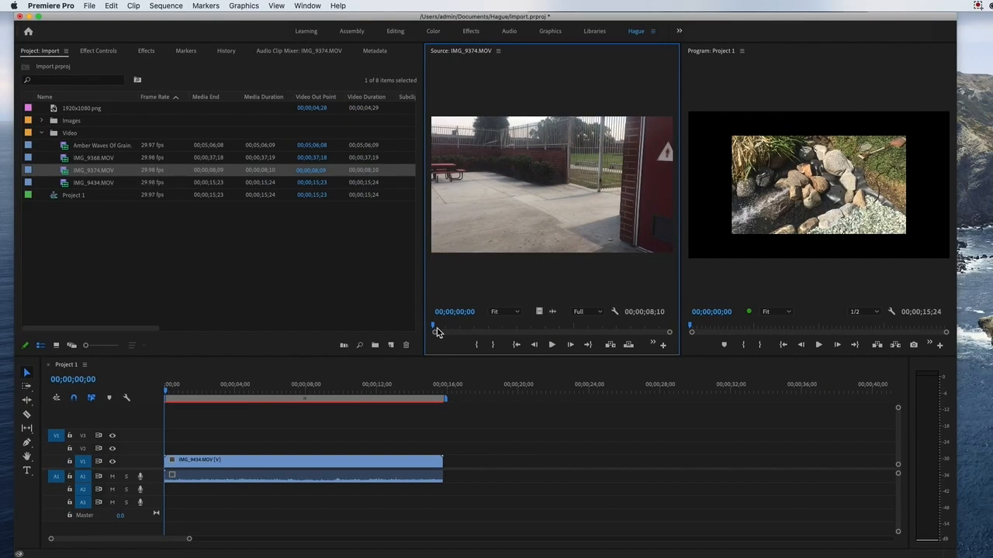
left_click_drag(435, 329, 397, 326)
double_click(66, 171)
left_click_drag(535, 133, 487, 481)
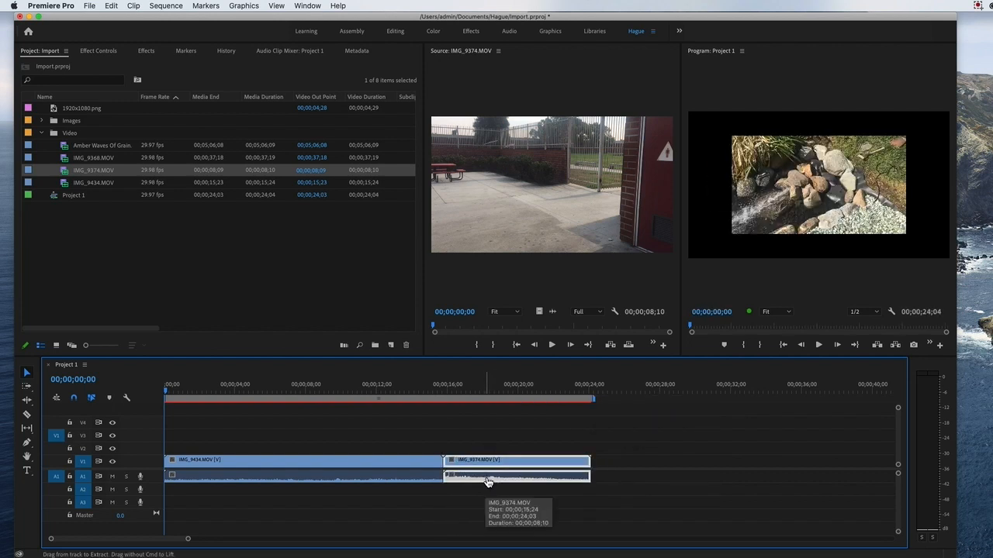
Review the IMPORT into TIMELINE and SOURCE PANEL notes in Chrome, and return to Premiere Pro.
key("super+Tab")
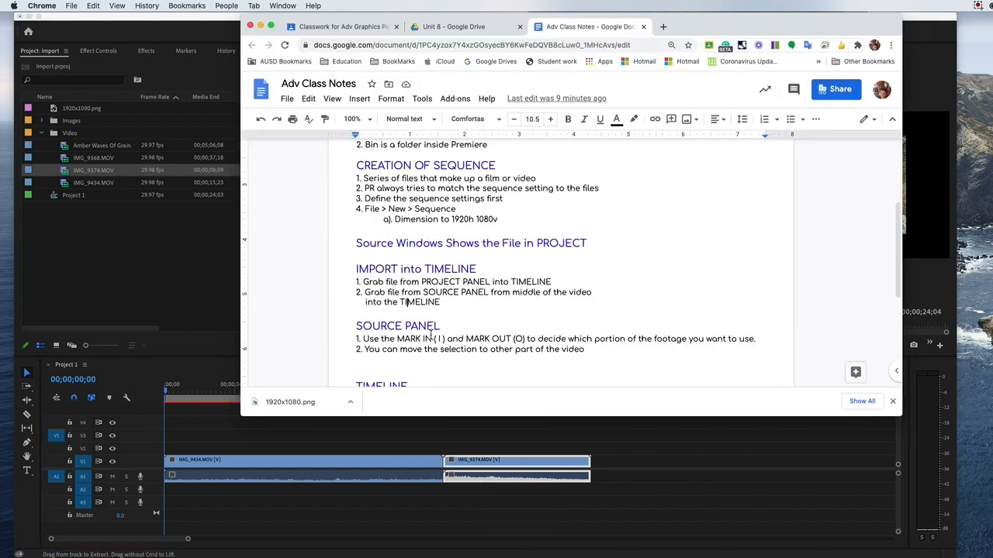
left_click(357, 326)
left_click(448, 303)
key("super+Tab")
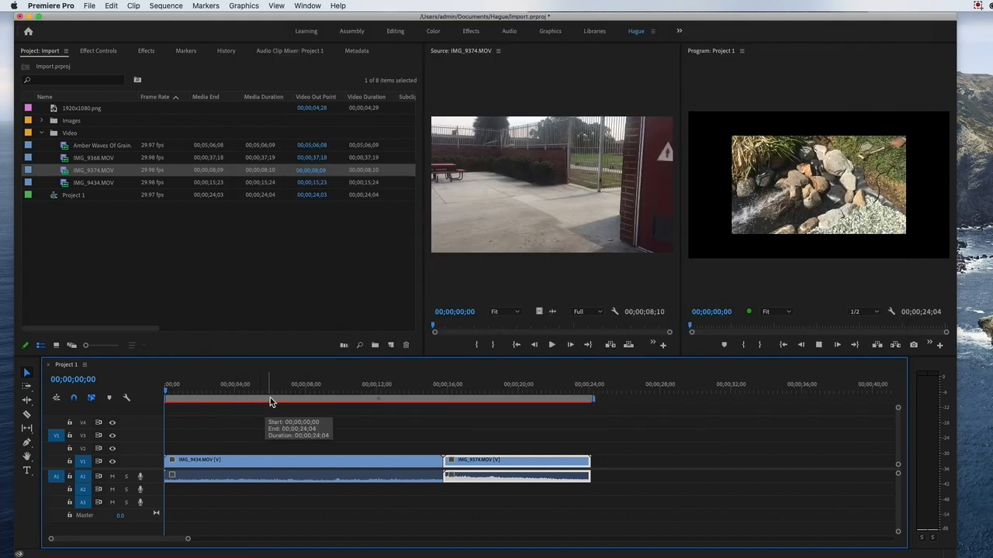
Play Project 1 from its start, stop it, and scrub into the IMG_9374.MOV clip to 00;00;16;29.
key("space")
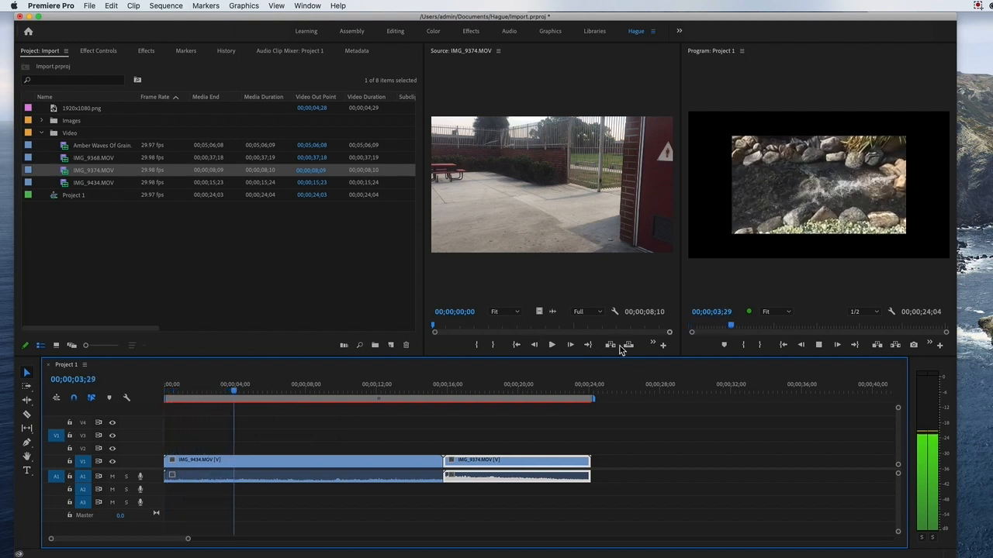
key("space")
left_click_drag(248, 391, 468, 407)
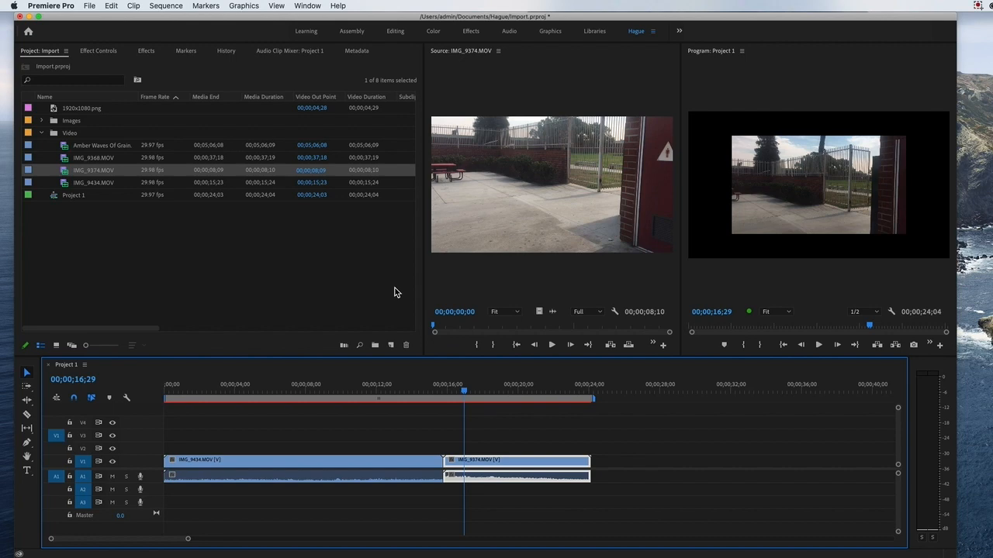
Try a video preview size of 1280 by 720 in the Project 1 sequence settings, and cancel the settings.
left_click(111, 8)
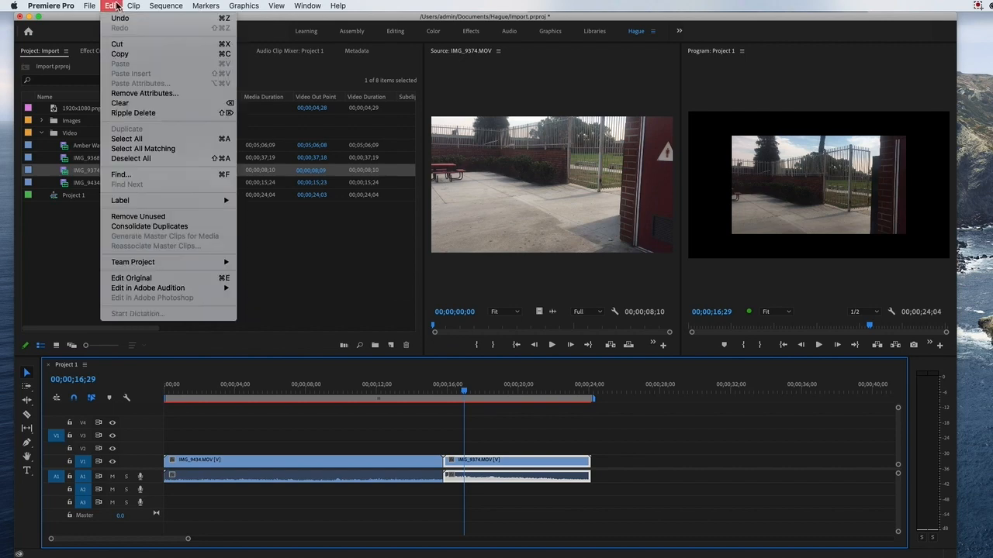
mouse_move(158, 6)
left_click(167, 18)
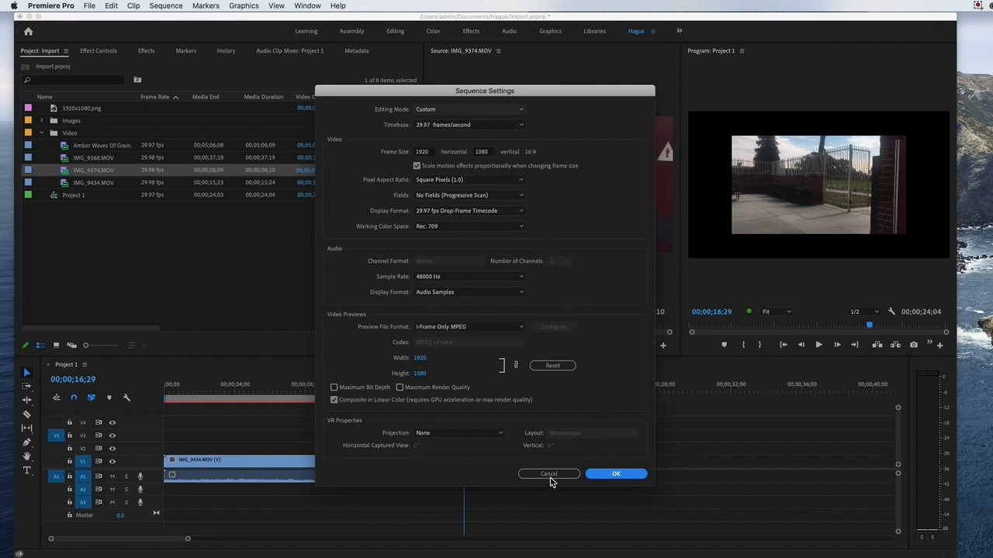
left_click(418, 358)
left_click_drag(418, 359, 317, 361)
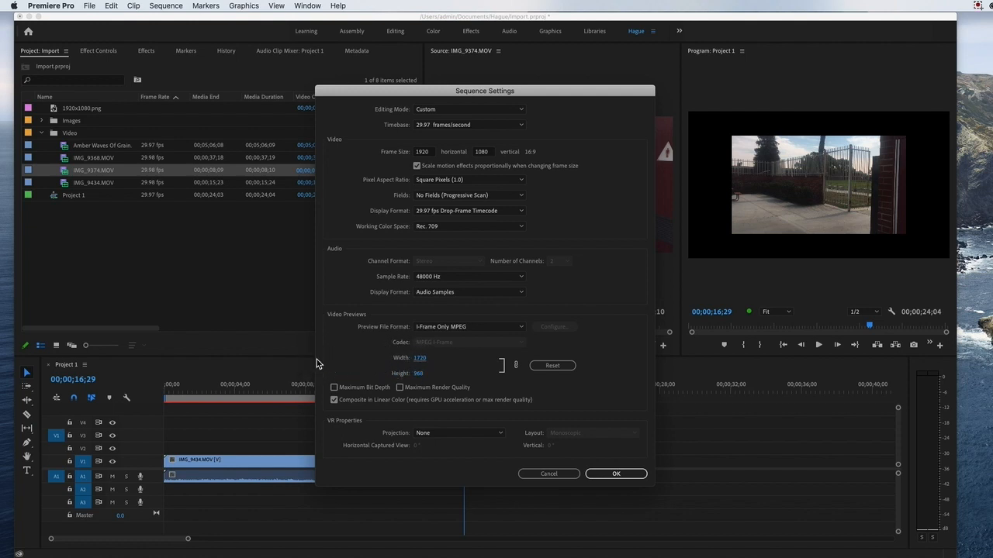
left_click(421, 359)
left_click_drag(421, 359, 252, 362)
left_click_drag(422, 362, 377, 356)
left_click(425, 358)
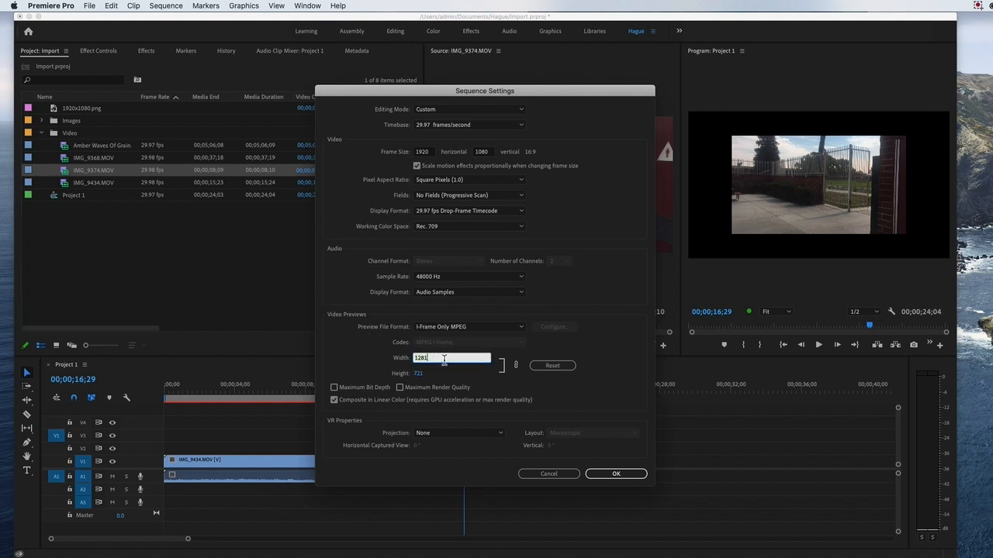
left_click(605, 473)
left_click(539, 305)
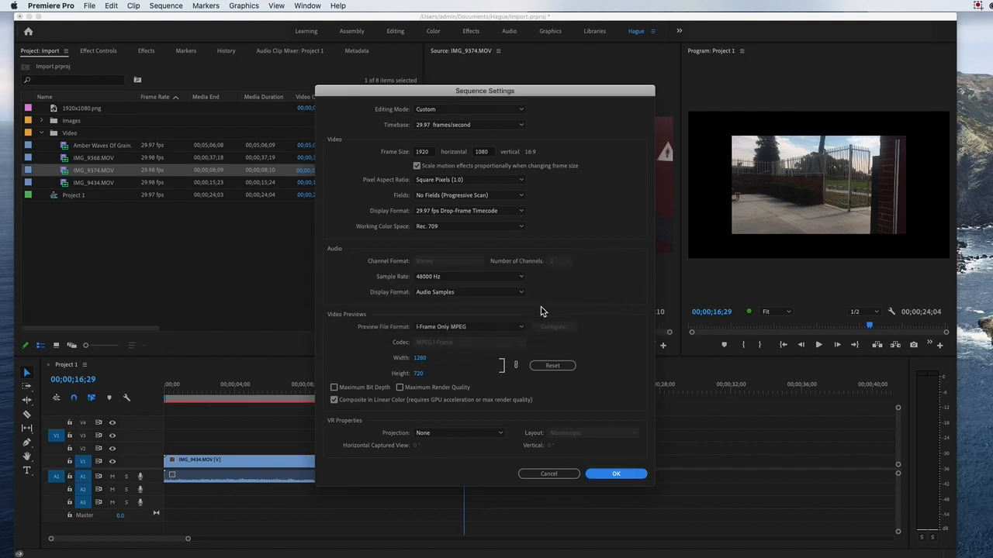
left_click(553, 474)
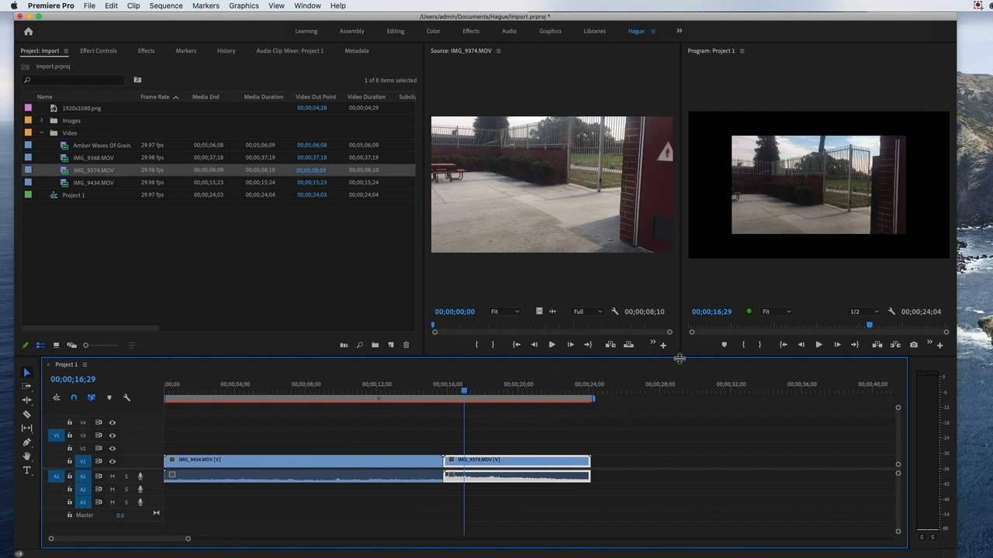
Scrub the Project 1 timeline to 00;00;16;15, and preview IMG_9368.MOV in the Source monitor up to 00;00;01;11.
mouse_move(466, 390)
left_mouse_down()
mouse_move(432, 394)
mouse_move(458, 397)
left_mouse_up()
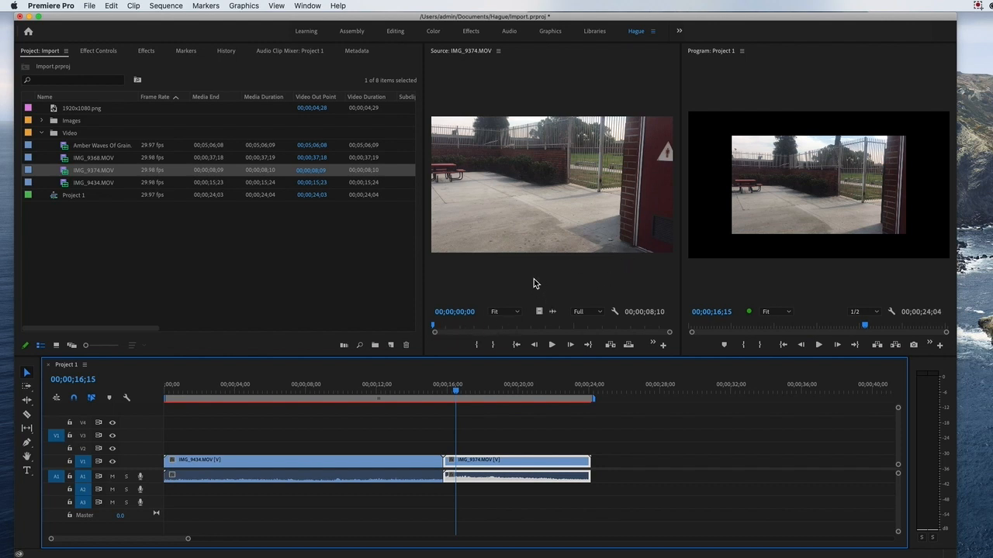
left_click(68, 160)
double_click(68, 161)
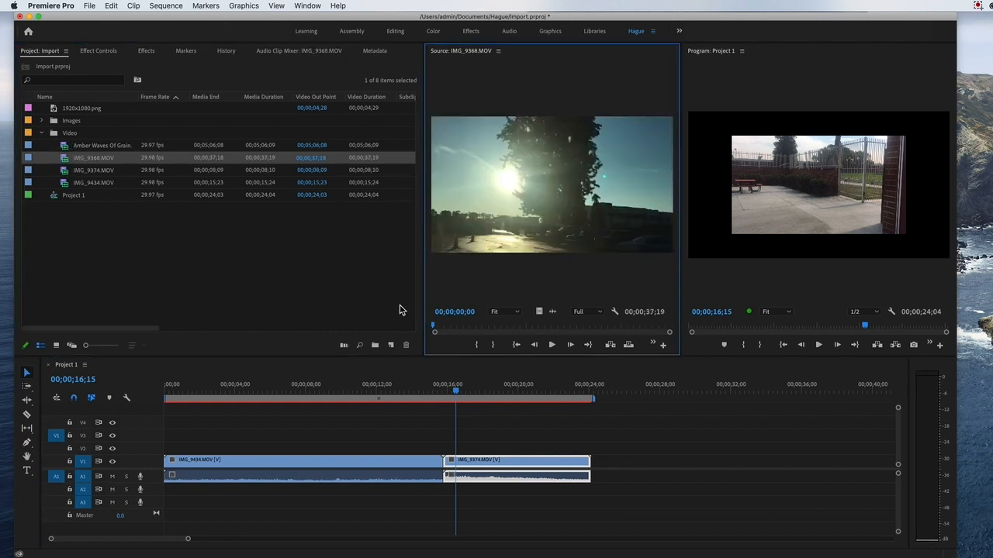
mouse_move(436, 327)
left_mouse_down()
mouse_move(670, 324)
mouse_move(440, 339)
left_mouse_up()
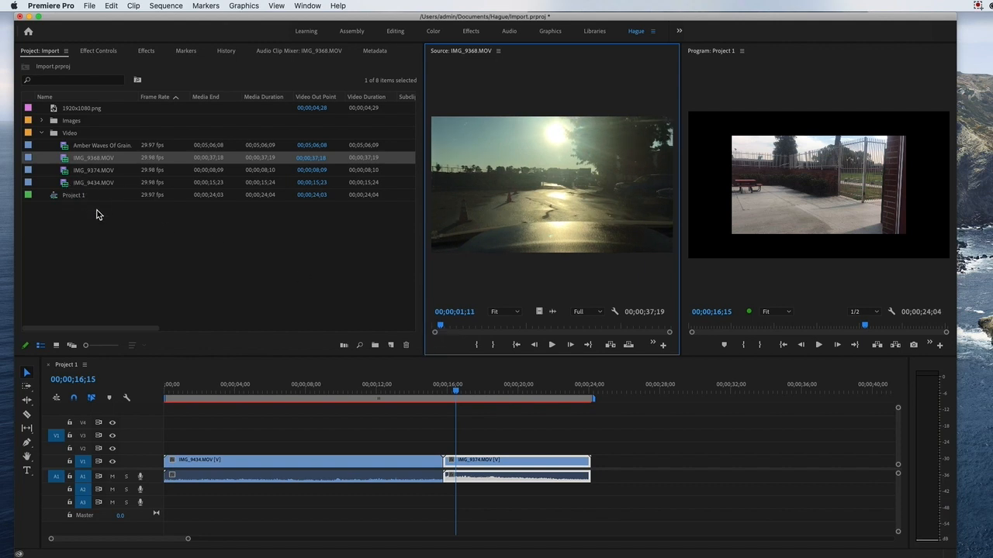
Open Amber Waves Of Grain.mp4 in the Source monitor, and play and scrub through its opening to 00;00;37;18.
left_click(68, 149)
double_click(69, 148)
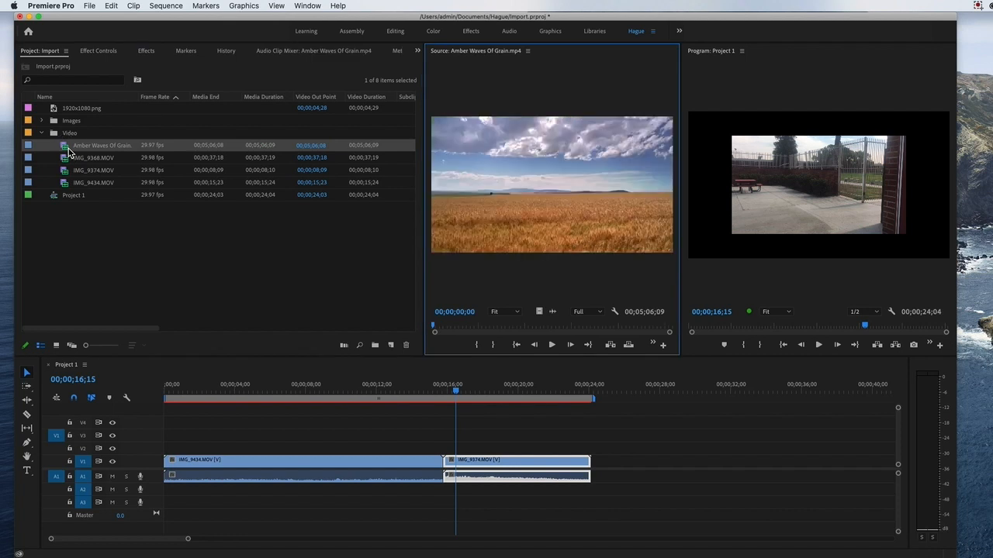
left_click(437, 328)
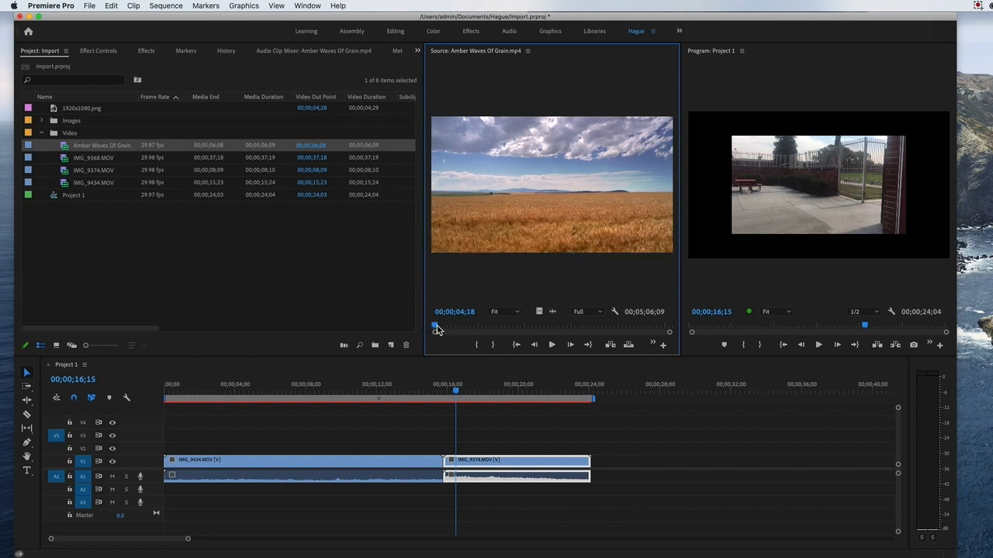
left_click(550, 346)
mouse_move(435, 327)
left_mouse_down()
mouse_move(481, 327)
mouse_move(454, 326)
left_mouse_up()
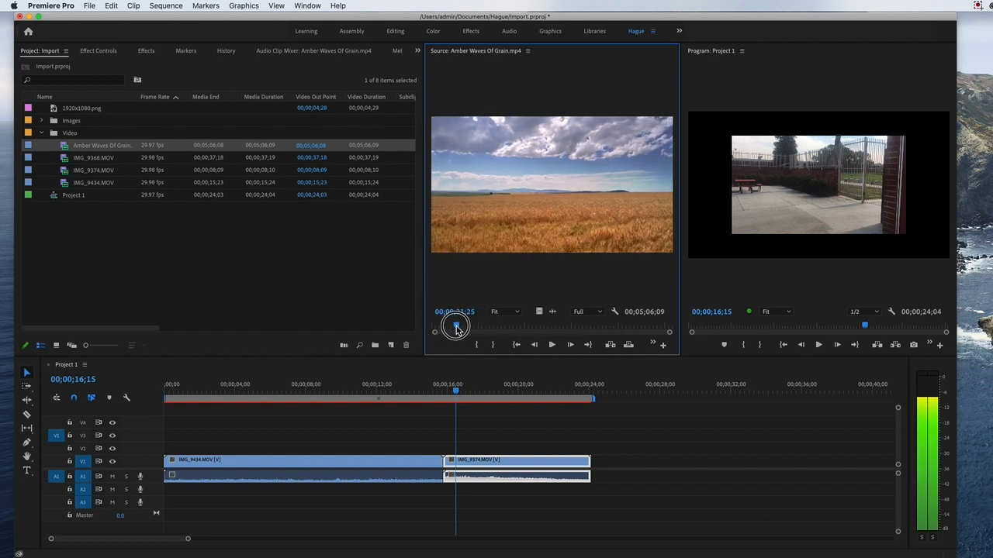
left_click(552, 346)
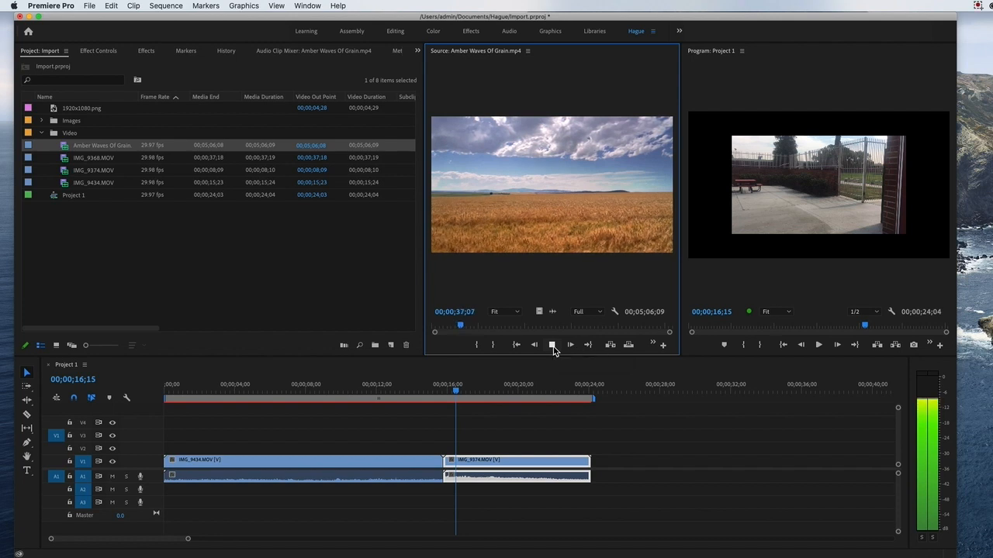
left_click(552, 346)
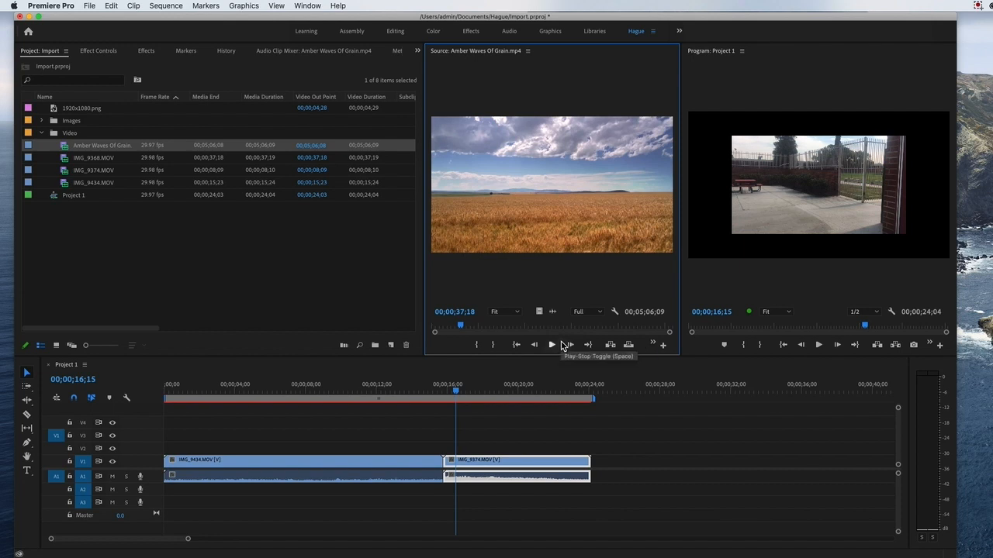
Position the Amber Waves Of Grain.mp4 source playhead at 00;01;00;02 and mark the In point there.
left_click_drag(461, 325, 479, 326)
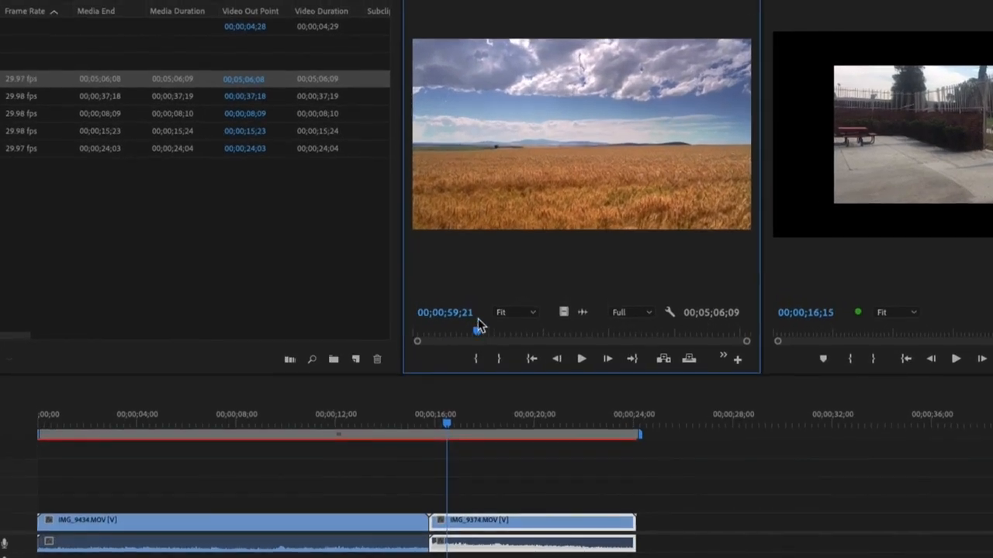
left_click_drag(479, 327, 481, 329)
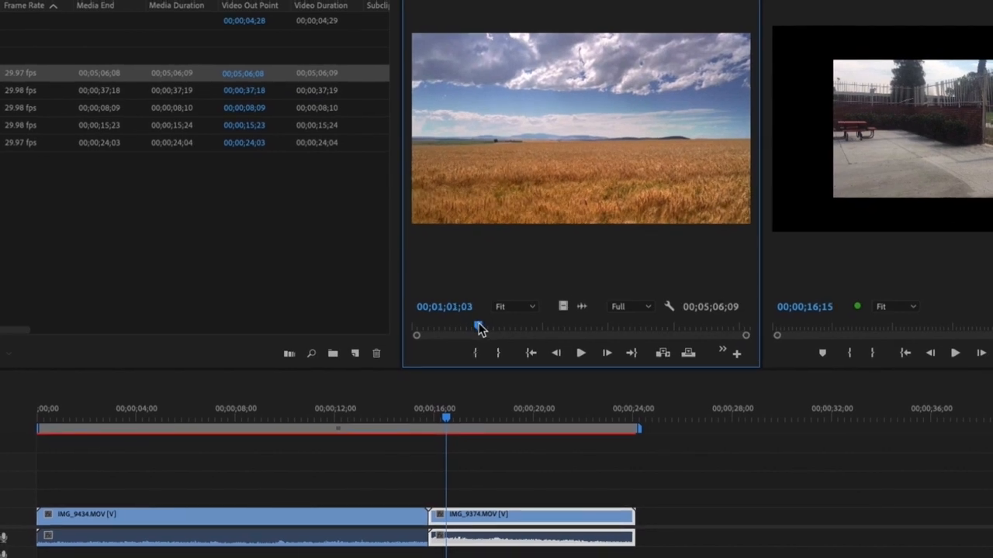
left_click_drag(480, 327, 478, 329)
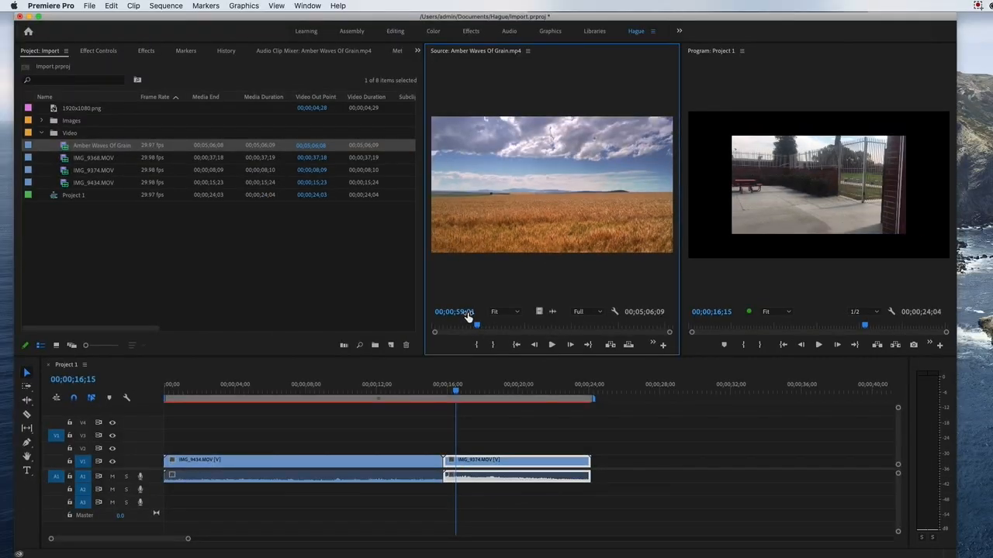
left_click(453, 307)
type("60")
left_click_drag(470, 310, 482, 310)
type("00")
key("Return")
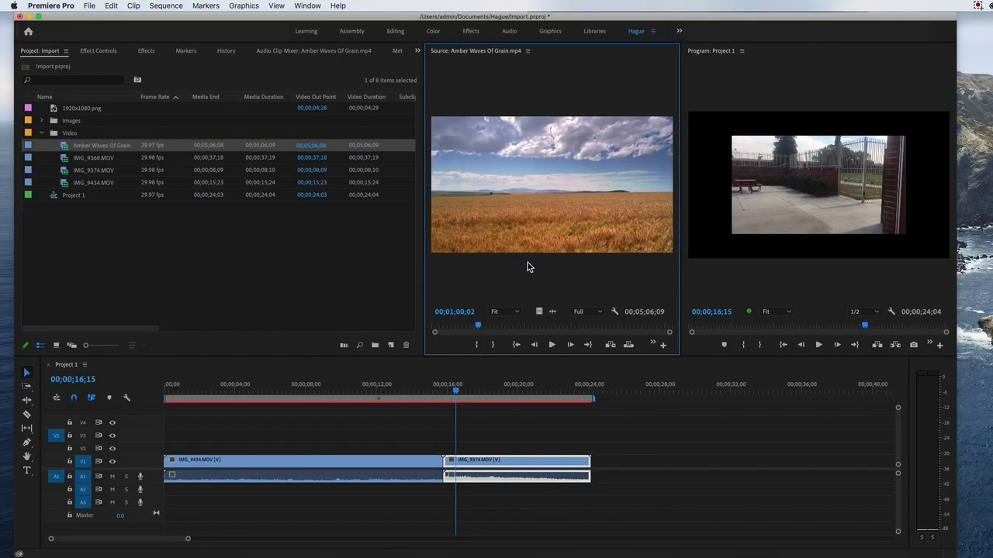
left_click(478, 346)
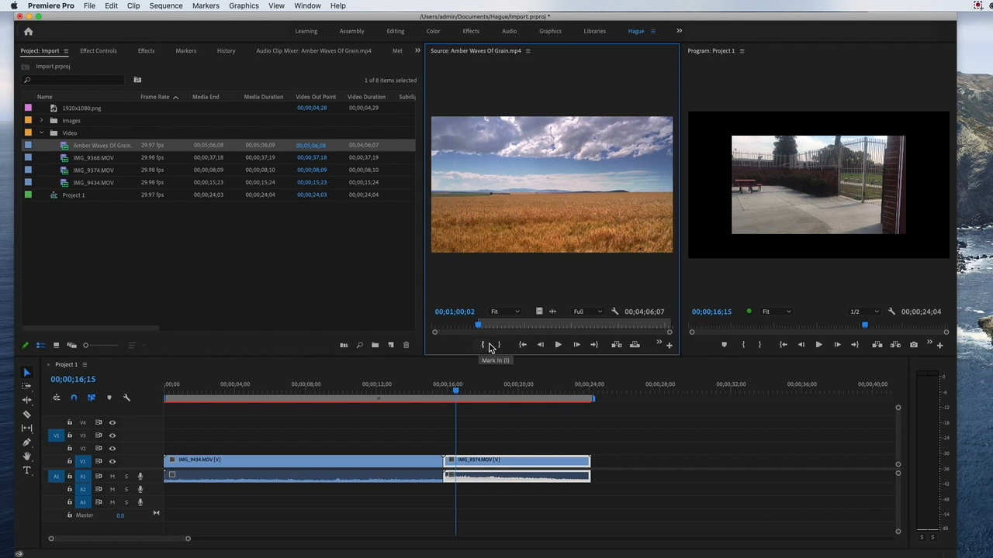
Mark the Out point of Amber Waves Of Grain.mp4 at 00;02;00;07 in the Source monitor.
left_click(480, 325)
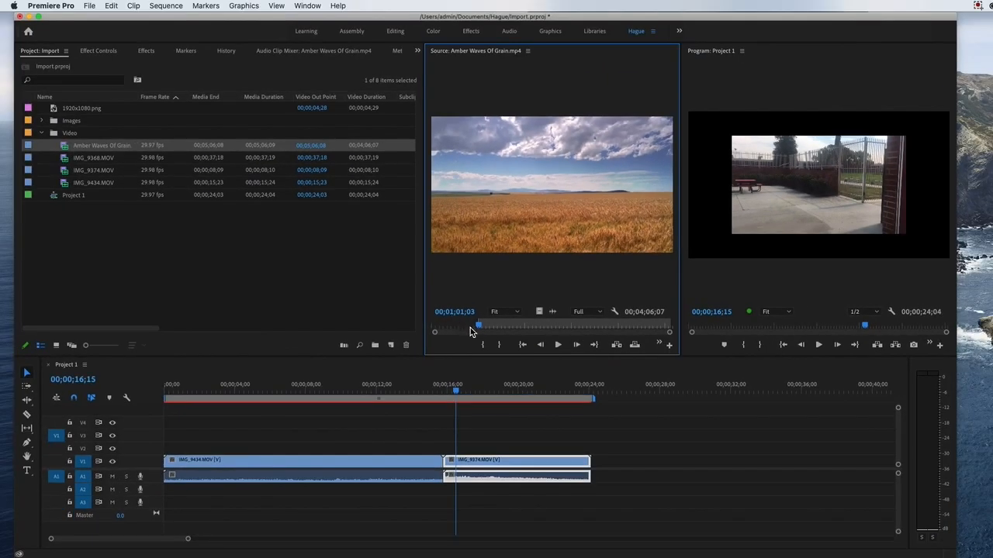
left_click(515, 336)
left_click_drag(482, 327, 527, 330)
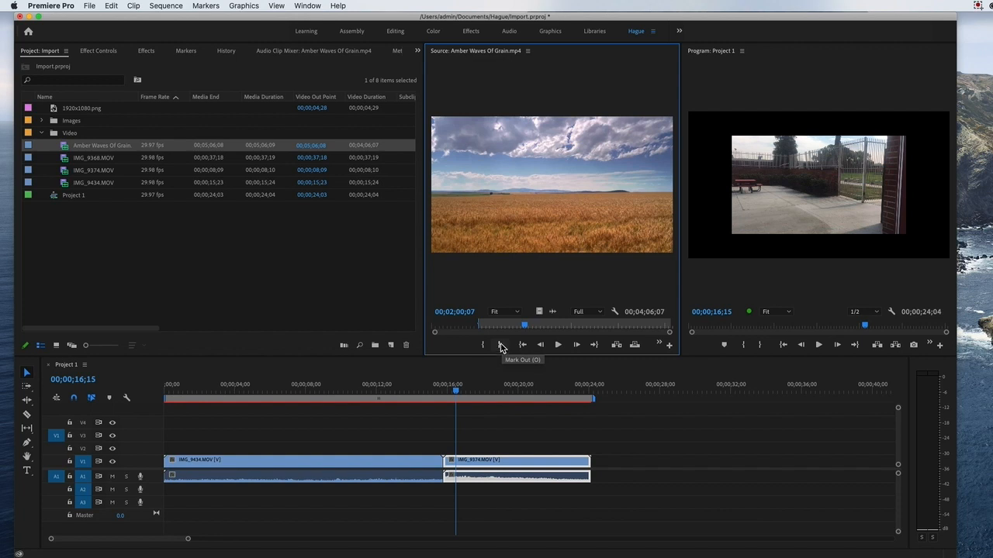
left_click(501, 347)
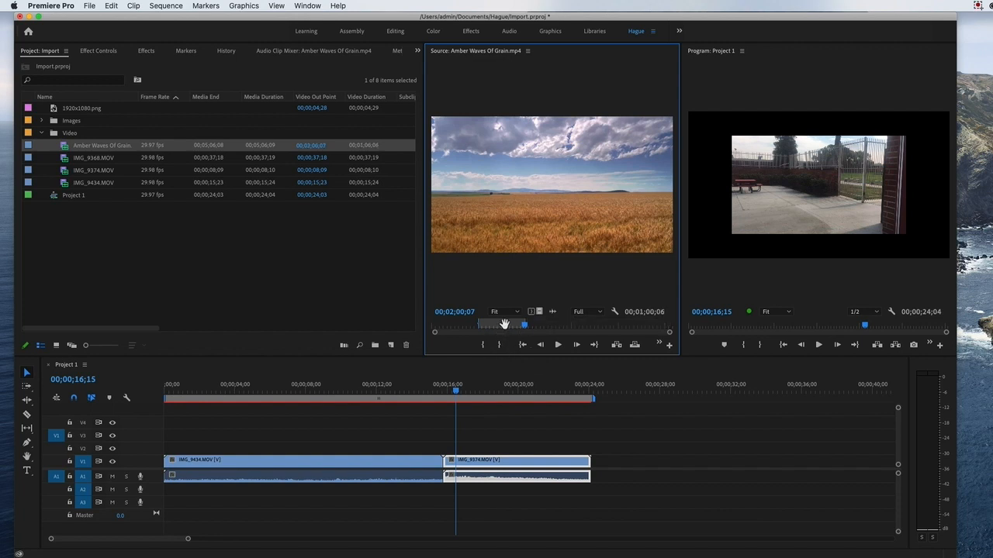
right_click(500, 324)
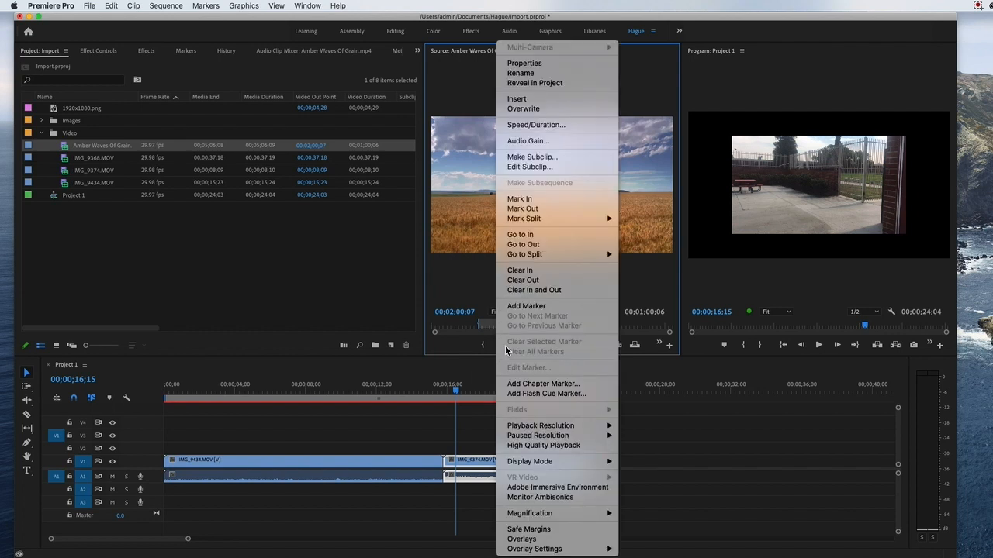
left_click(459, 349)
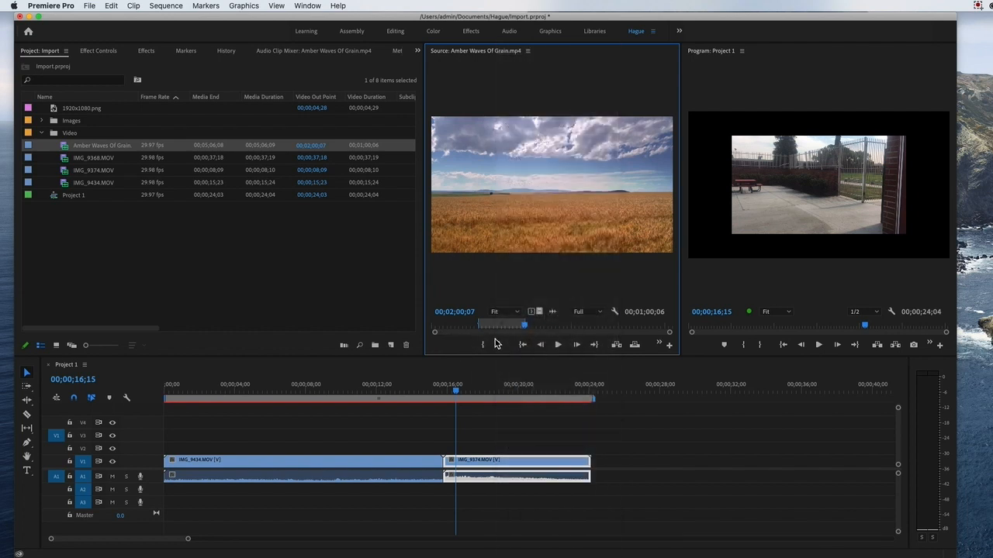
Step the Amber Waves Of Grain.mp4 source playhead past the Out point and bring it back to 00;02;00;27.
key("shift+Right")
key("shift+Right")
key("shift+Right")
key("shift+Right")
key("shift+Right")
key("shift+Right")
key("shift+Right")
key("shift+Right")
key("shift+Right")
key("shift+Right")
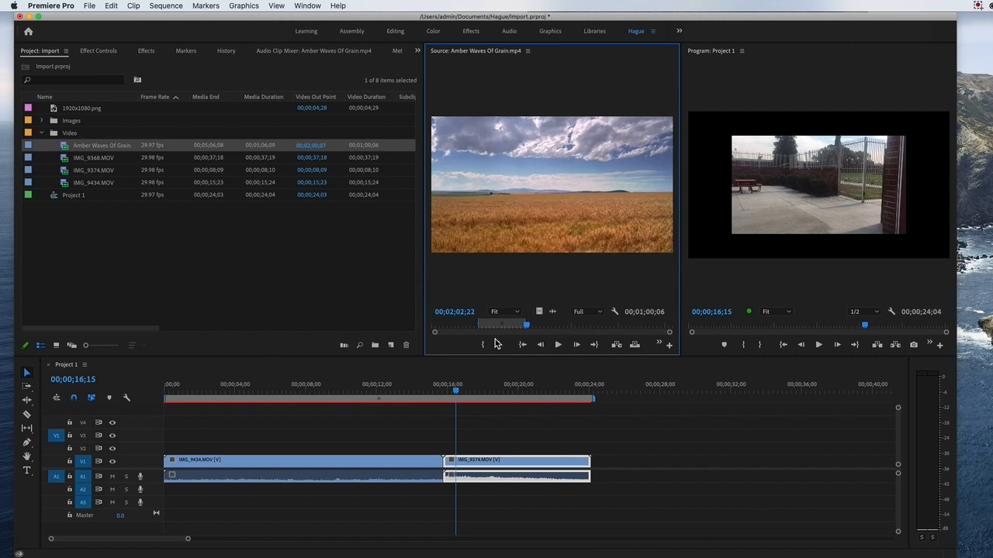
left_click_drag(528, 325, 526, 326)
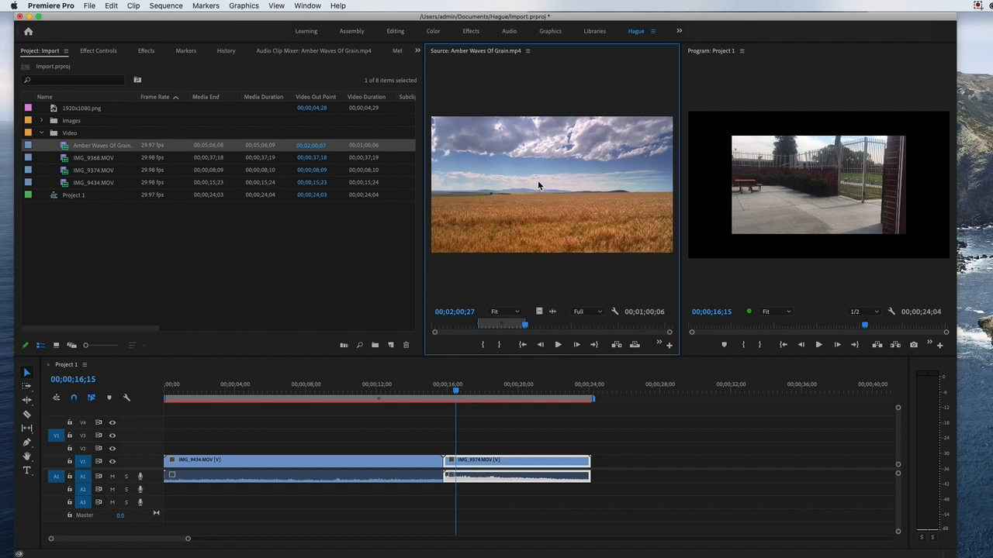
Add the marked Amber Waves Of Grain.mp4 selection with video and audio to the Project 1 timeline, directly after IMG_9374.MOV.
left_click_drag(536, 177, 649, 474)
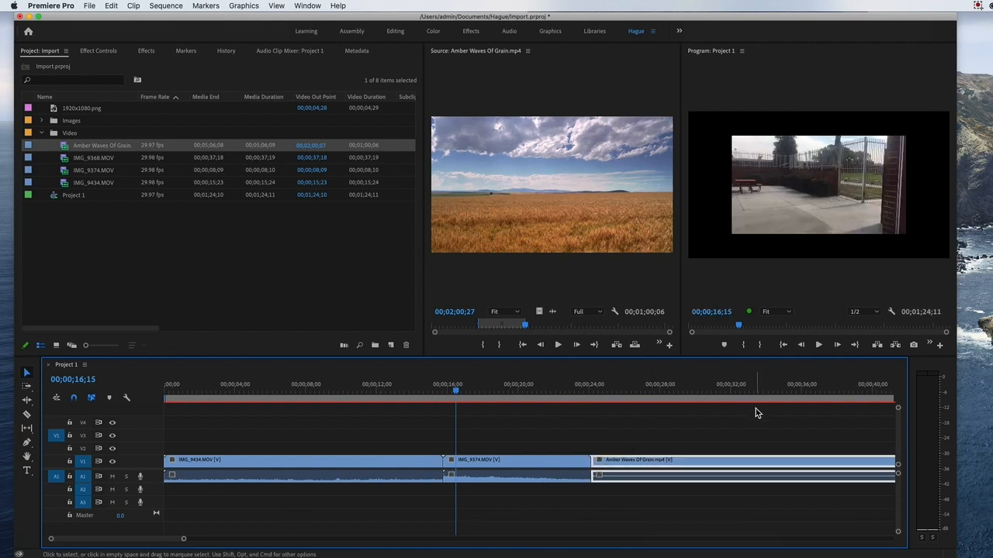
scroll(345, 510, "right", 3)
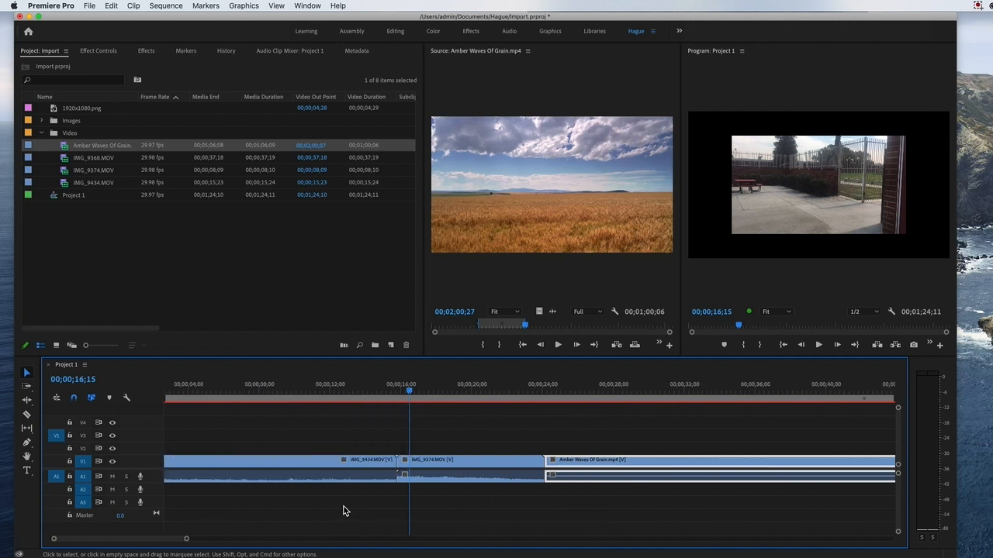
left_click_drag(187, 538, 297, 540)
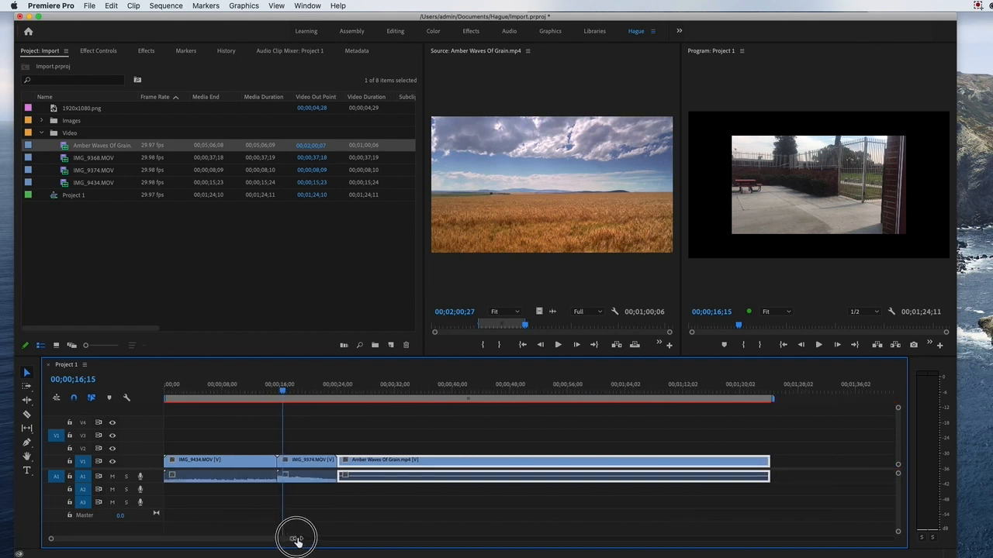
mouse_move(297, 541)
left_mouse_down()
mouse_move(258, 542)
mouse_move(305, 538)
left_mouse_up()
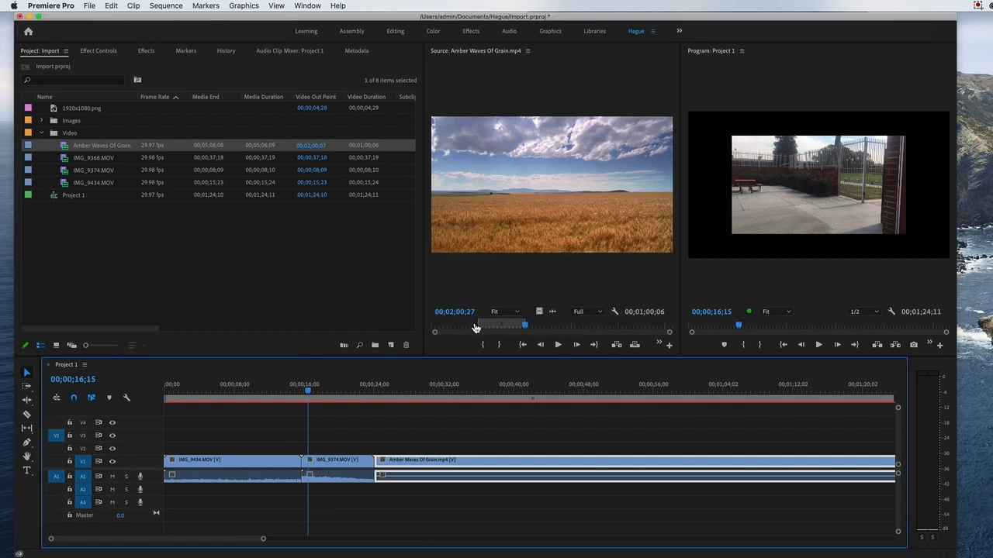
Switch to the Adv Class Notes document in Chrome and add "3. To obtain a portion of a video" under IMPORT into TIMELINE.
key("super+Tab")
left_click(614, 356)
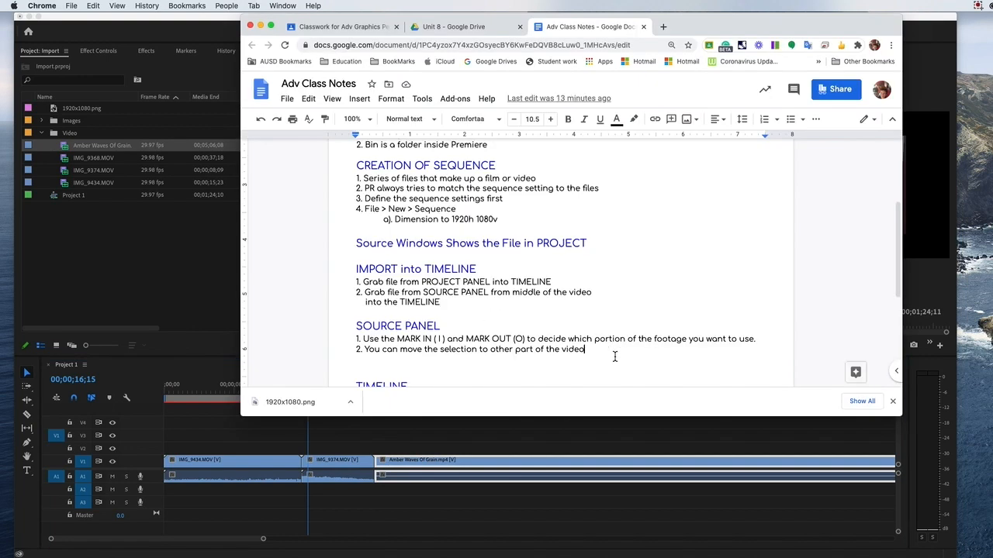
double_click(459, 307)
key("Return")
type("3. ")
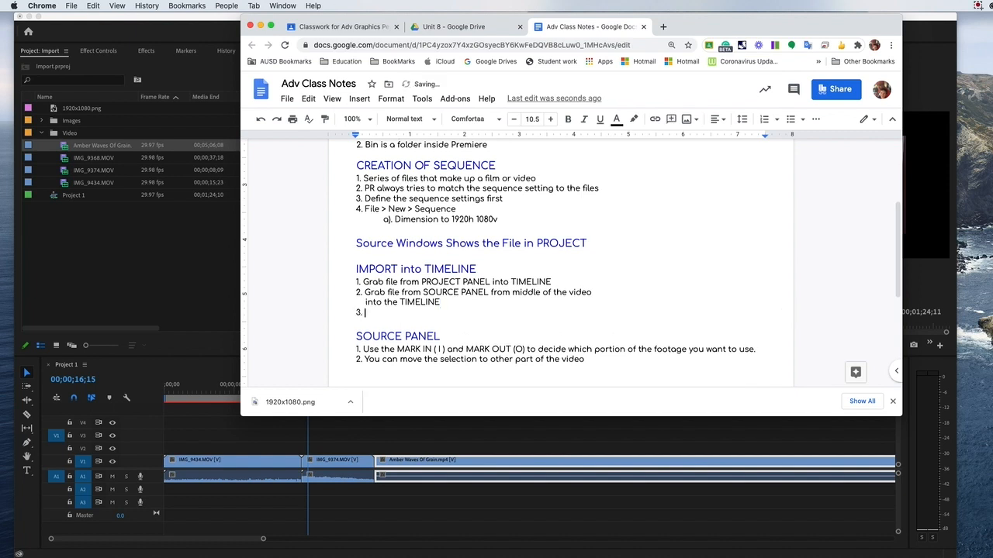
type("To obtain a portion of a video")
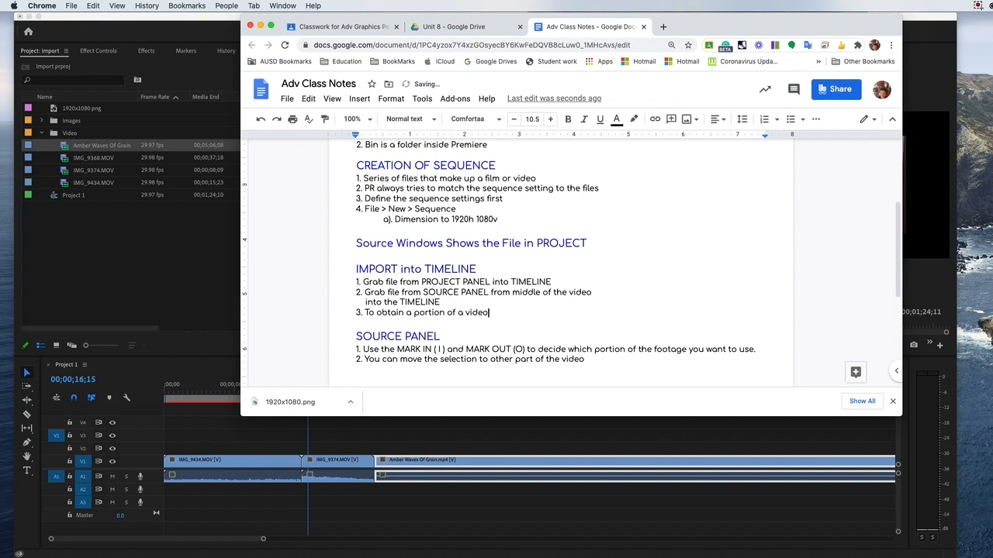
Add indented sub-points to item 3: "a). Select an IN / OUT points" and "b). Drag from the middle of the video into the timeline".
key("Return")
key("Tab")
type("a")
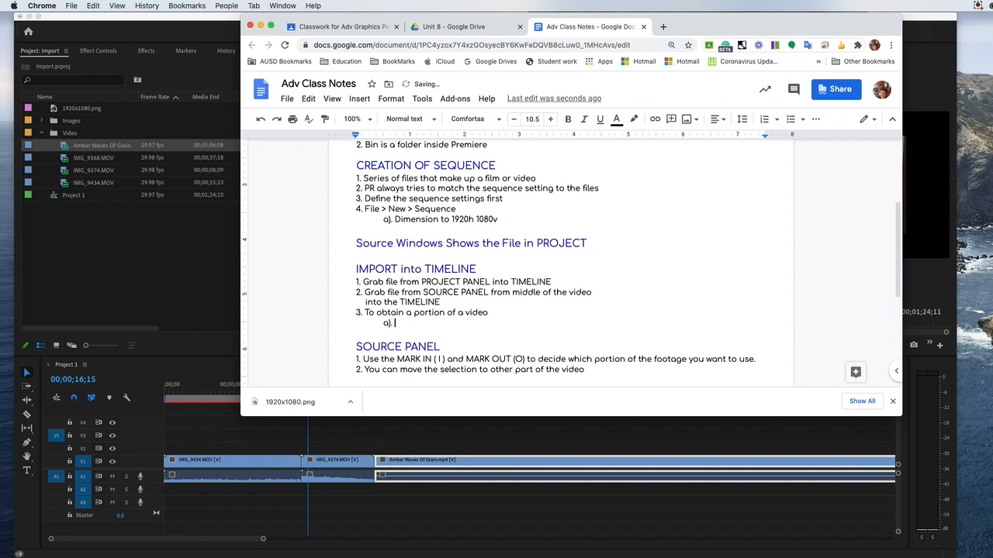
type("). Select an IN / OUT points")
key("Return")
type("b")
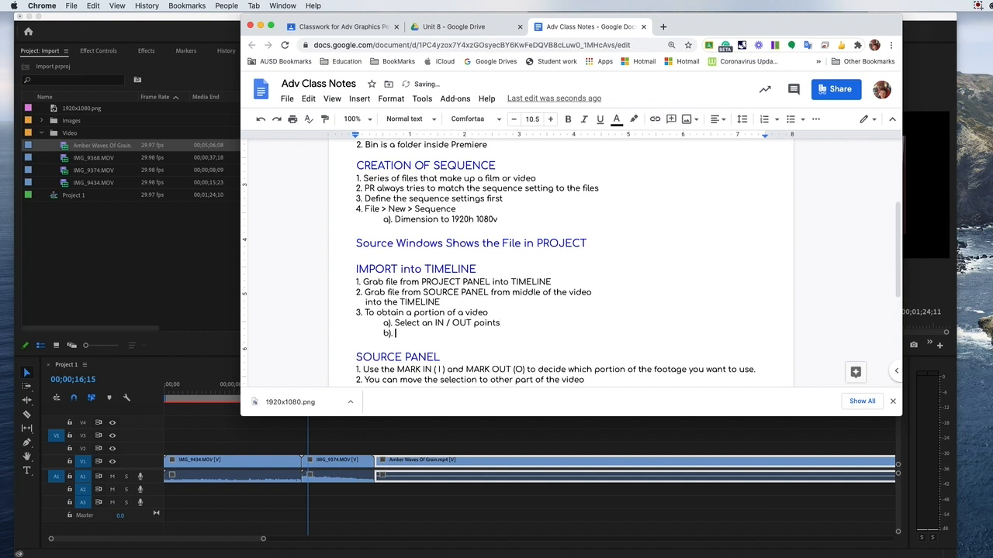
type("). Drag from the middle of the video")
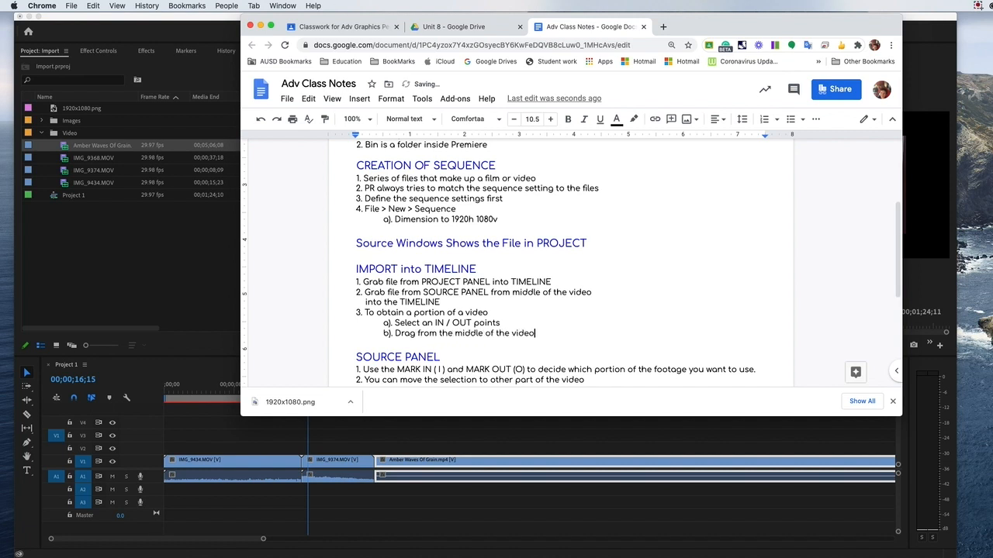
type(" into the timeline")
left_click_drag(605, 334, 363, 298)
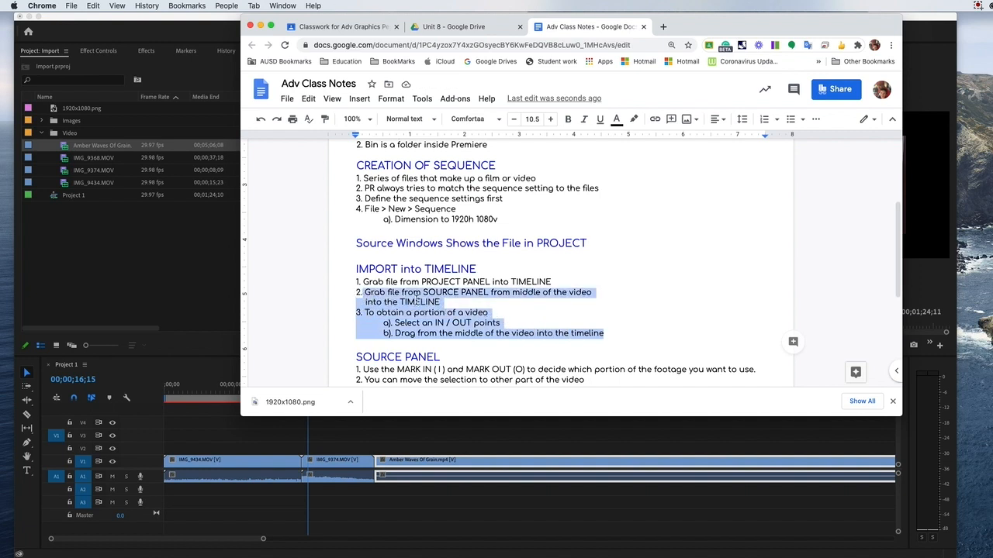
Add "4. When grabbing from the middle of the video into the time line, I am importing both The audio and video." to the list.
left_click(618, 333)
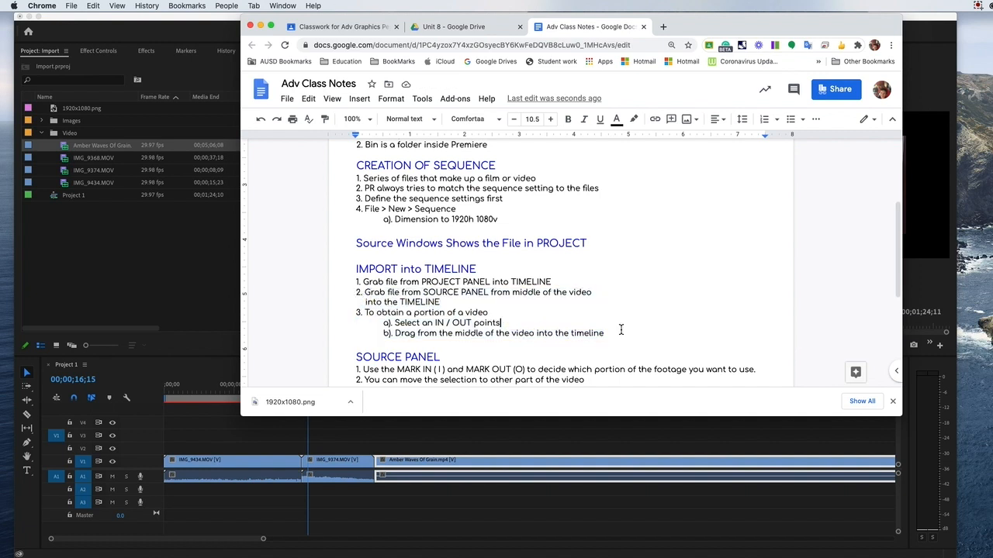
key("Return")
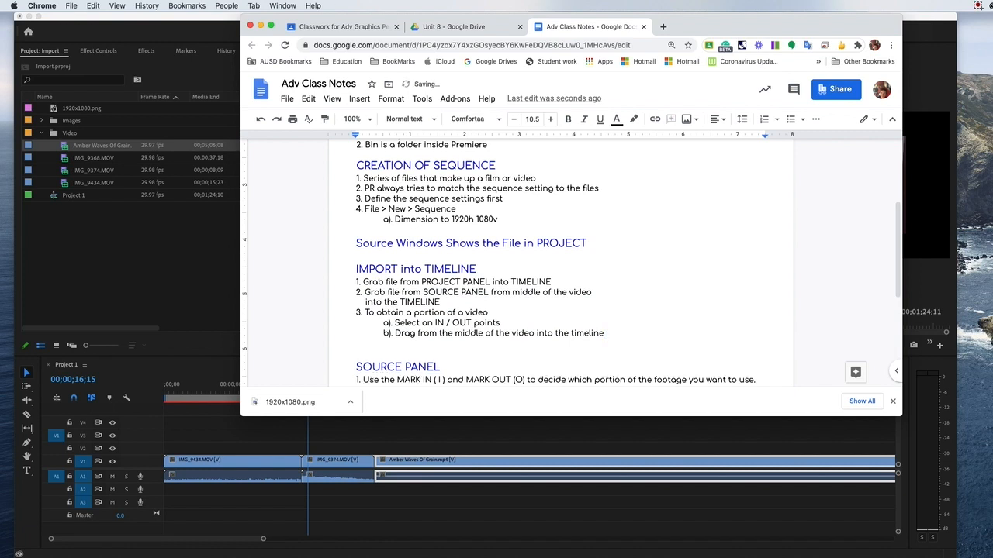
type("4. When grabbing from the ")
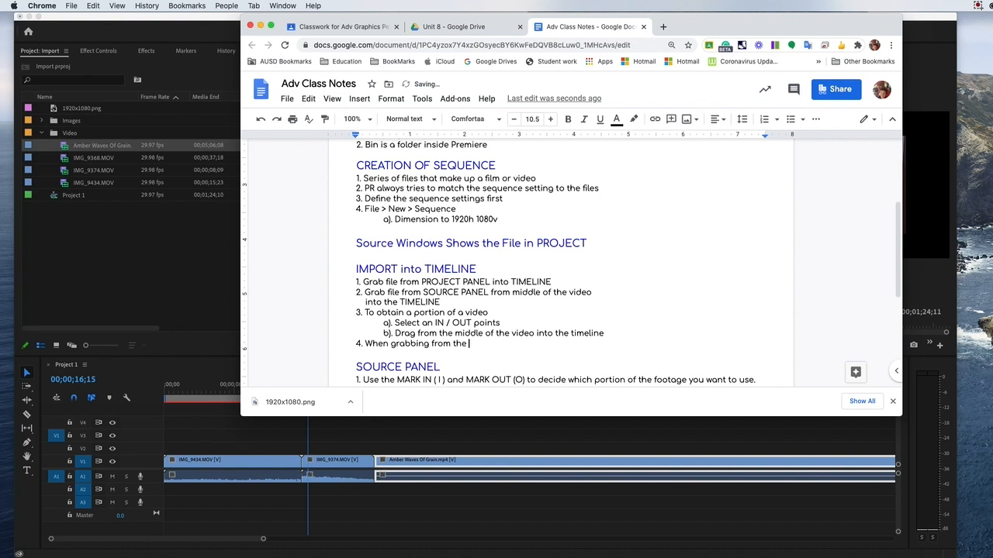
type("middle of the vide")
type("o into t")
type("me")
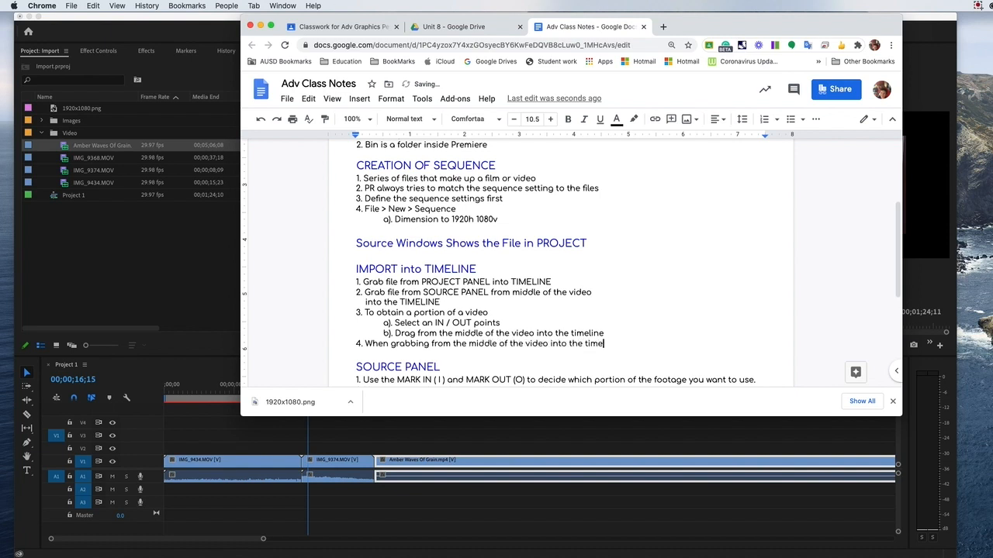
type(" line, I am grabbing bot")
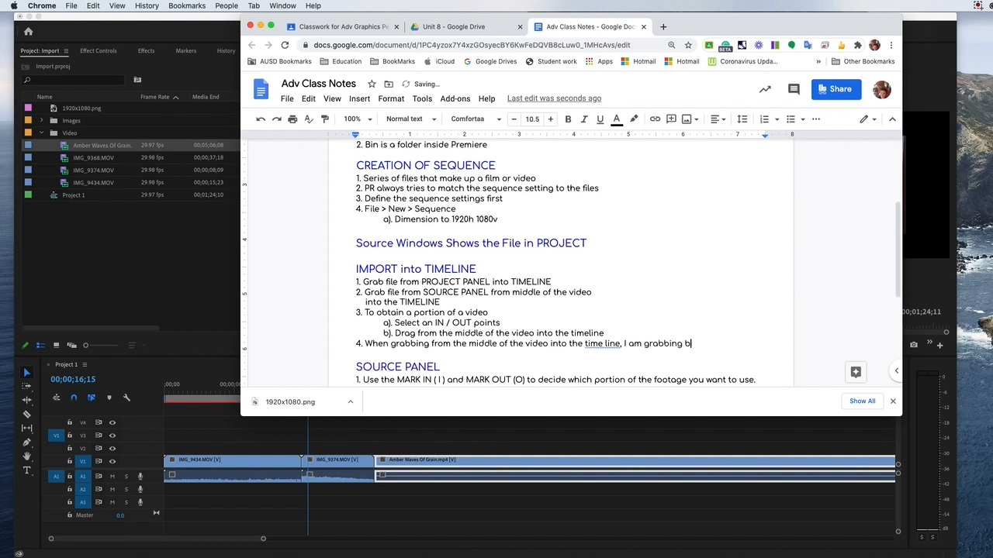
key("BackSpace")
key("BackSpace")
key("BackSpace")
key("BackSpace")
key("BackSpace")
key("BackSpace")
key("BackSpace")
key("BackSpace")
key("BackSpace")
key("BackSpace")
key("BackSpace")
key("BackSpace")
type("importing both")
key("Return")
type("The")
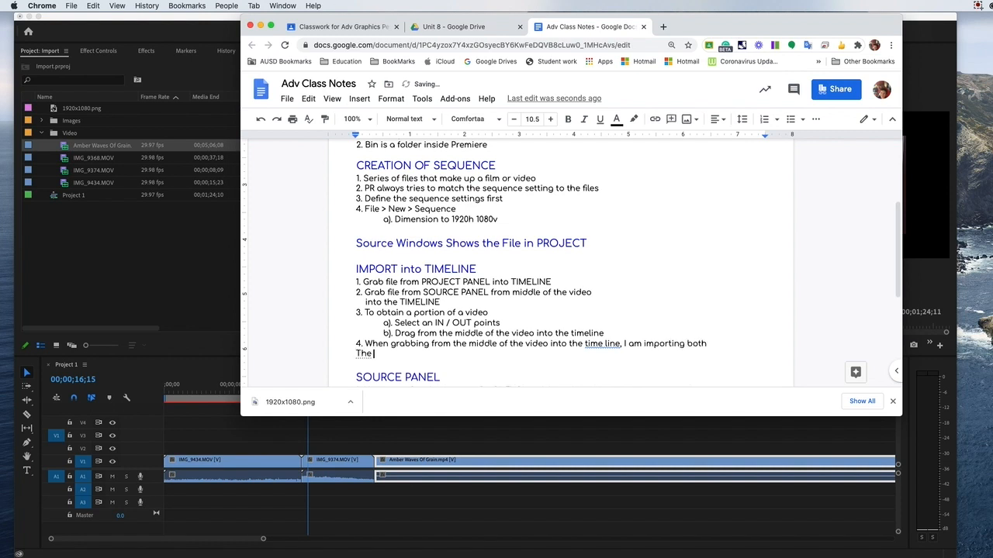
type(" audio and video.")
Switch to Premiere Pro and slide the marked Amber Waves Of Grain.mp4 range to the clip's beginning, with the Out point at 00;01;00;19.
key("super+Tab")
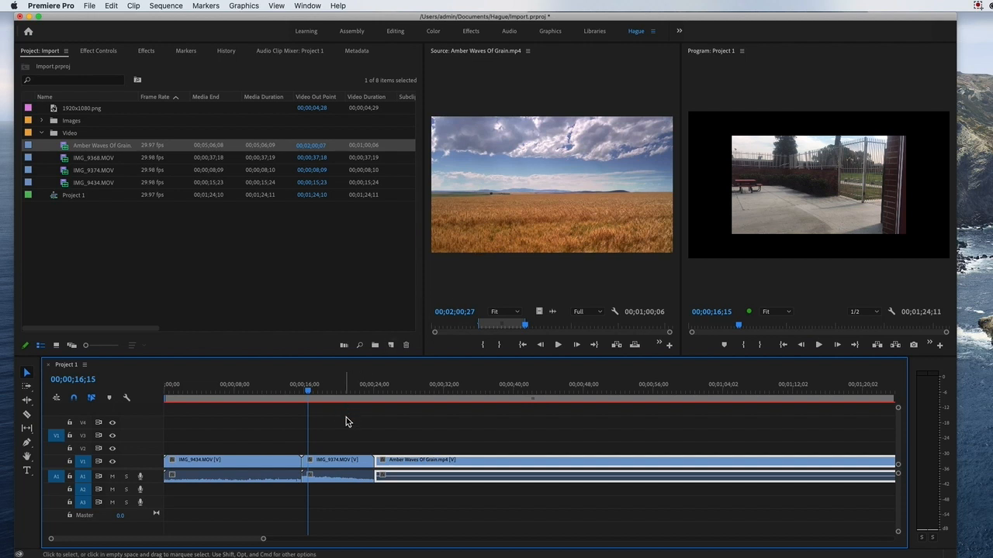
left_click_drag(238, 540, 342, 532)
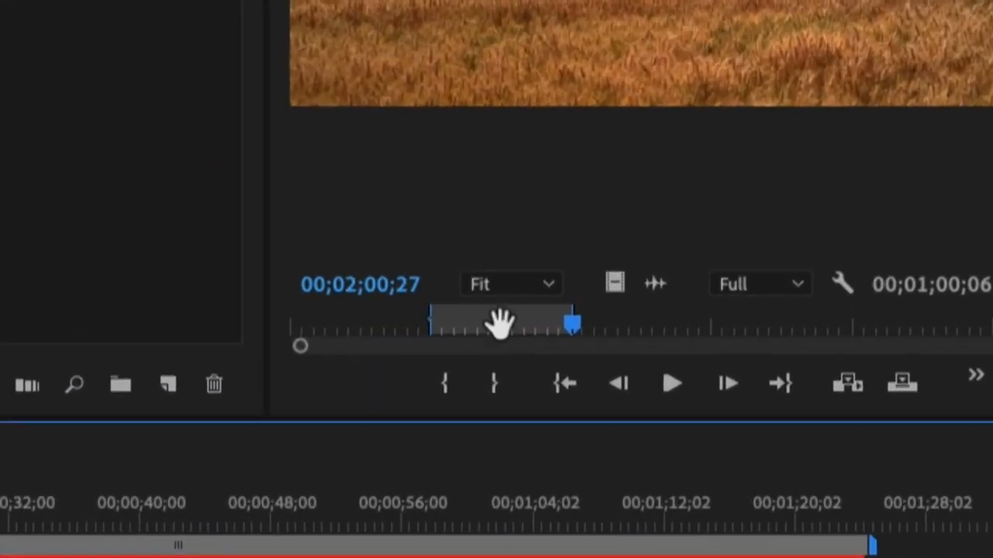
left_click_drag(501, 325, 382, 328)
left_click_drag(471, 329, 449, 323)
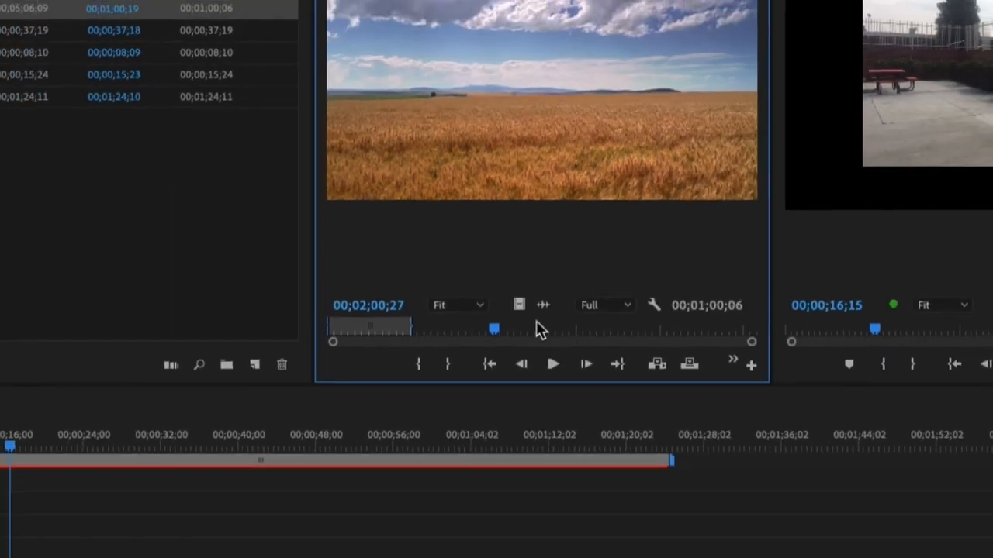
Preview the relocated source range by playing from 00;00;10;18 and scrubbing to 00;00;57;02.
left_click_drag(522, 324, 370, 311)
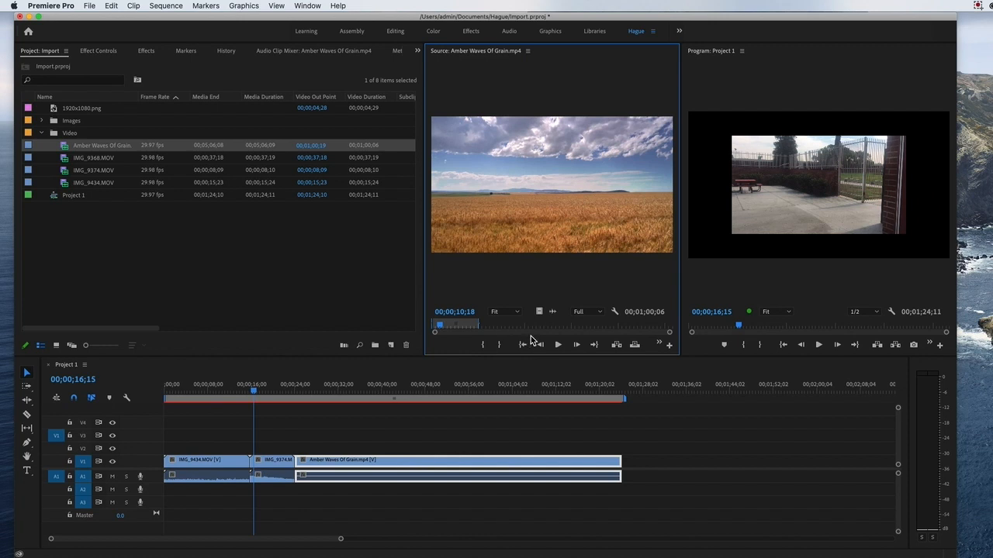
left_click(557, 346)
left_click(442, 329)
left_click_drag(442, 328, 479, 330)
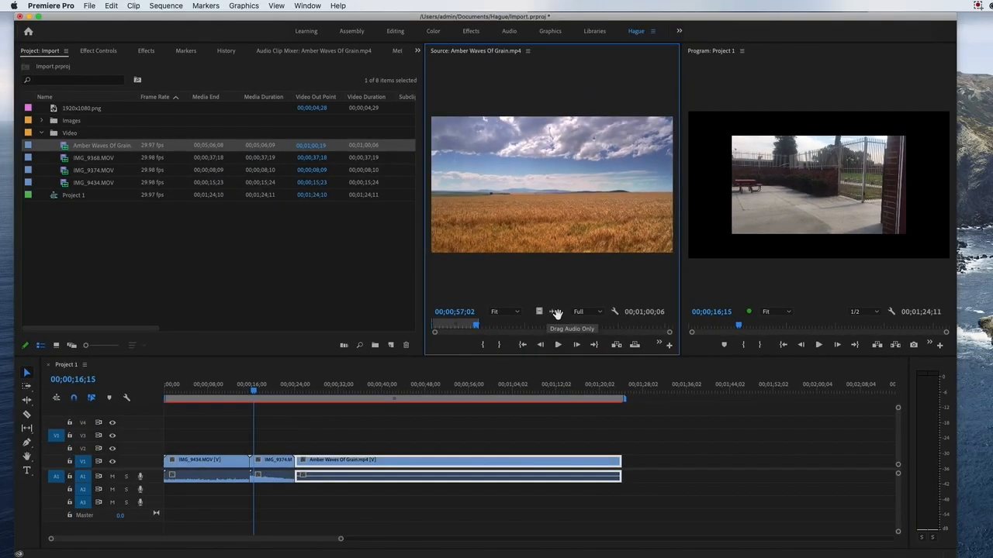
Add only the marked range's audio to track A1 after the Amber Waves Of Grain.mp4 clip, and place the timeline playhead at 00;01;28;27.
left_click_drag(556, 312, 630, 479)
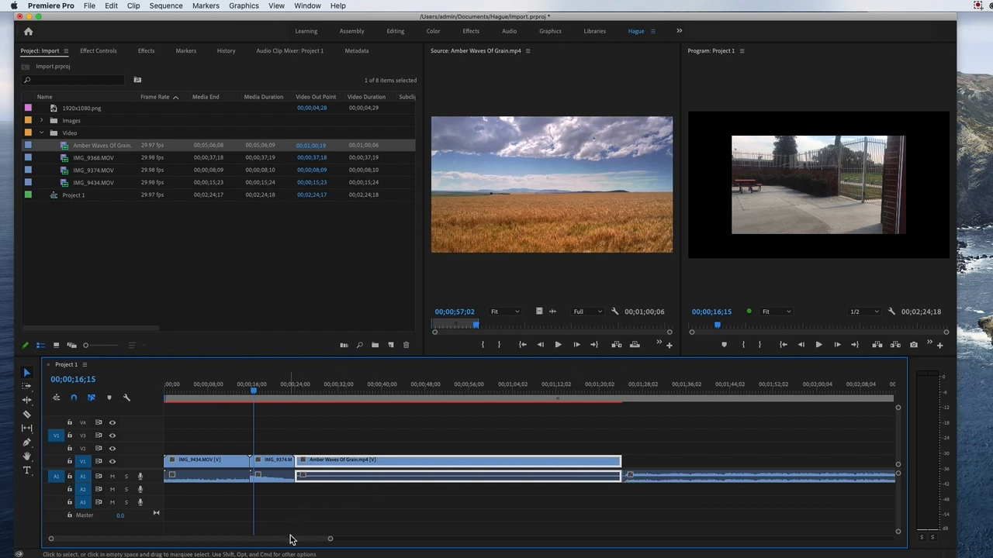
left_click_drag(290, 538, 302, 540)
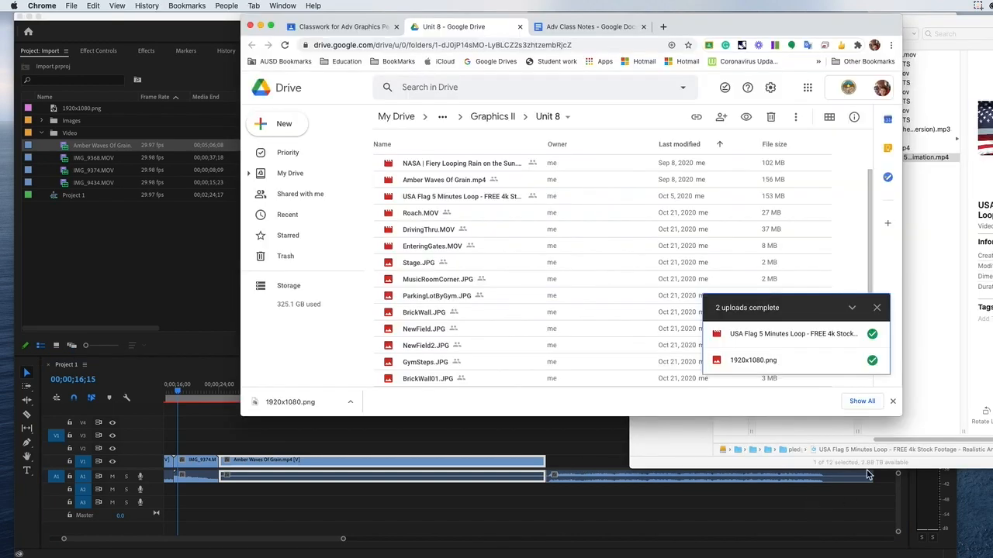
left_click(195, 305)
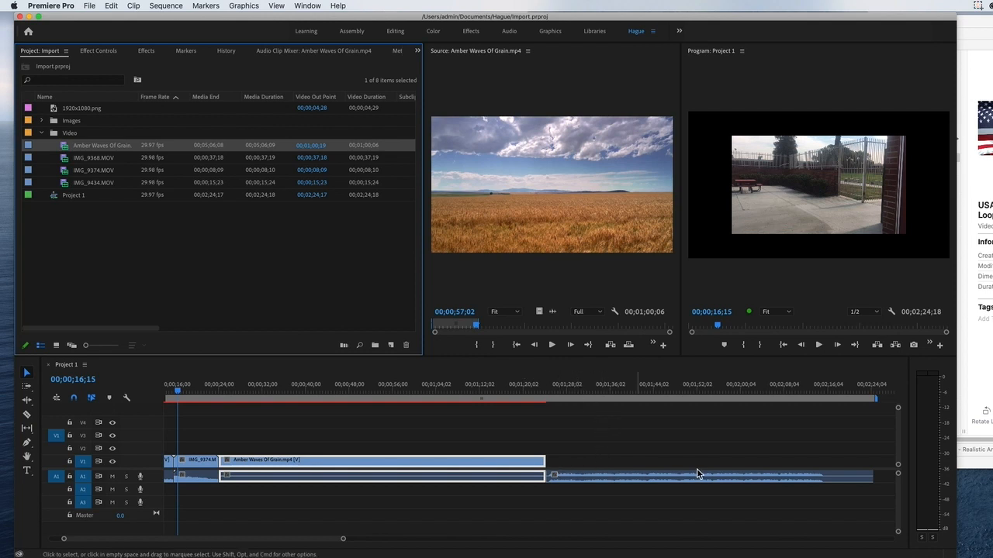
left_click(571, 390)
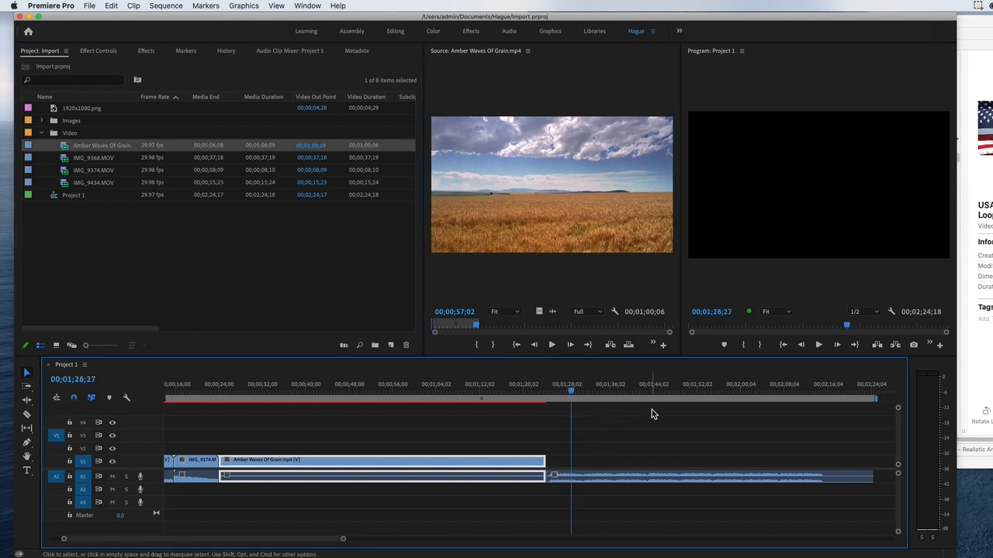
Switch to Google Drive in Chrome and download the USA Flag 5 Minutes Loop video from the Unit 8 folder, accepting the unscanned file.
left_click(973, 248)
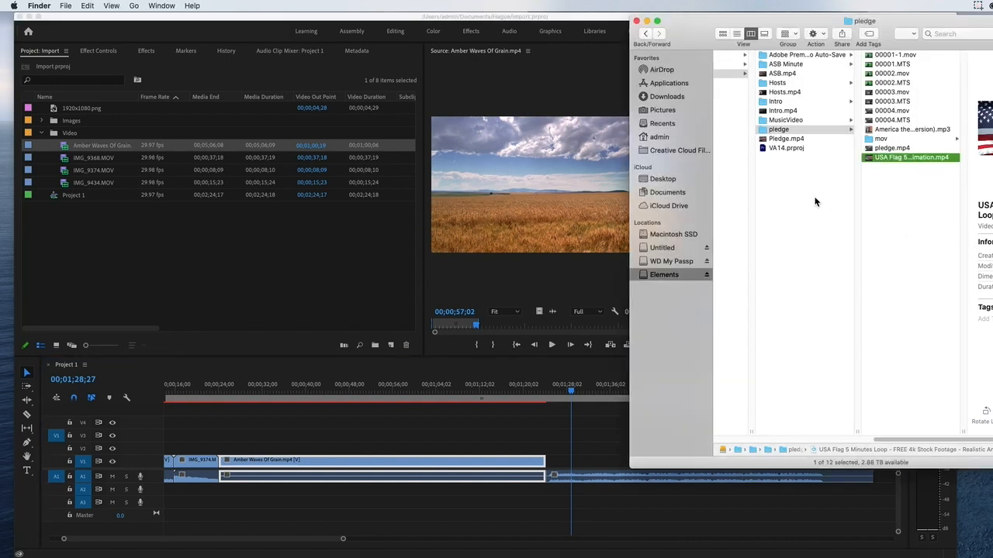
key("super+Tab")
key("super+Tab")
key("super+Tab")
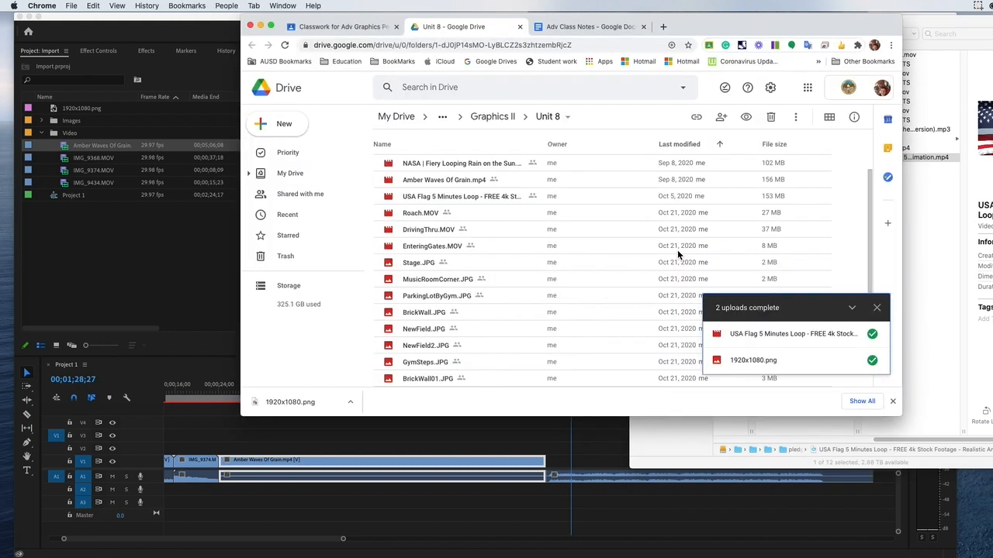
left_click(436, 185)
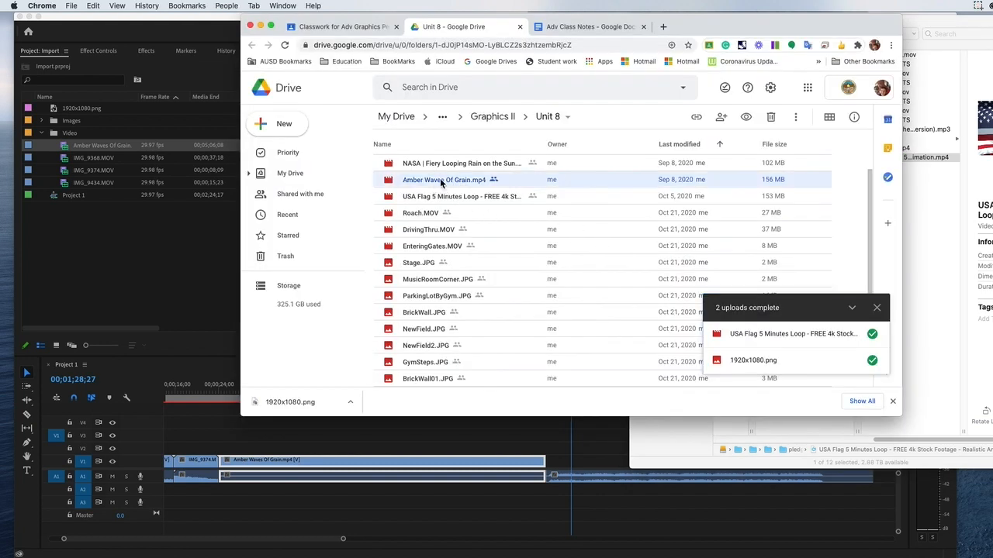
left_click(427, 199)
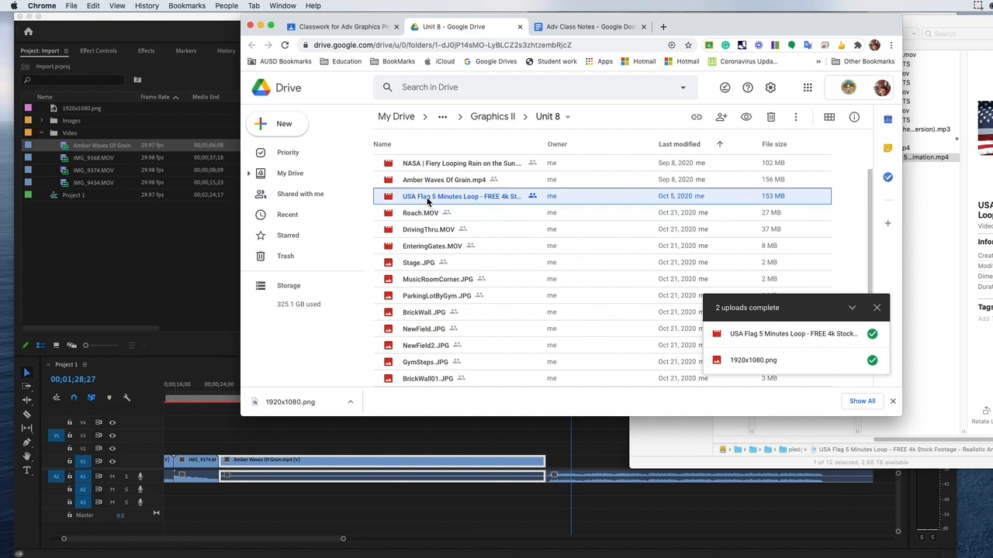
right_click(427, 201)
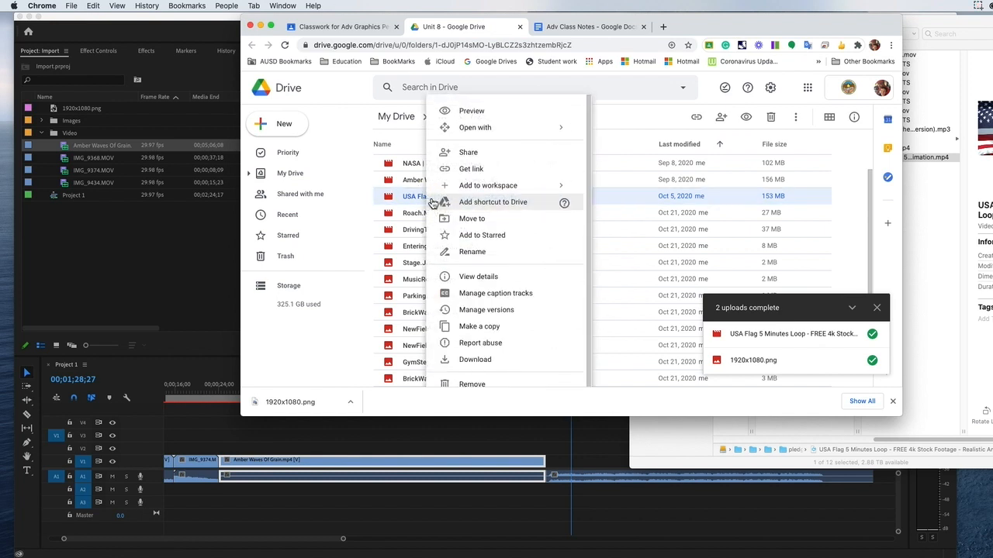
mouse_move(464, 191)
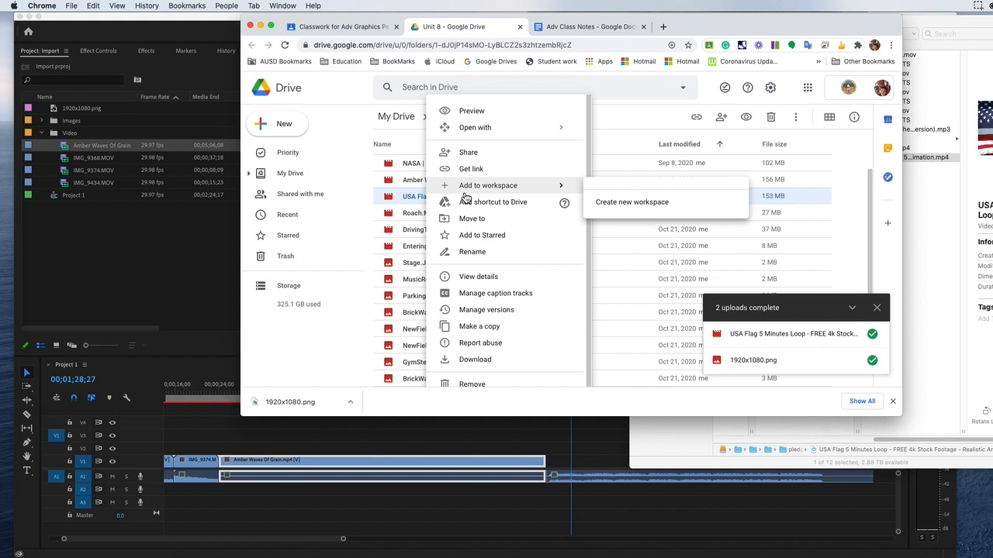
left_click(481, 360)
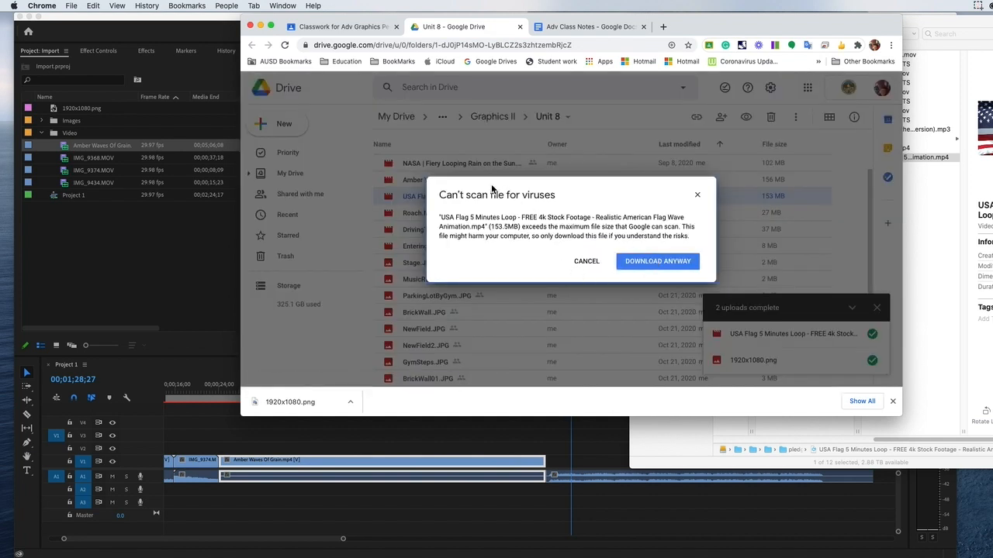
left_click(658, 261)
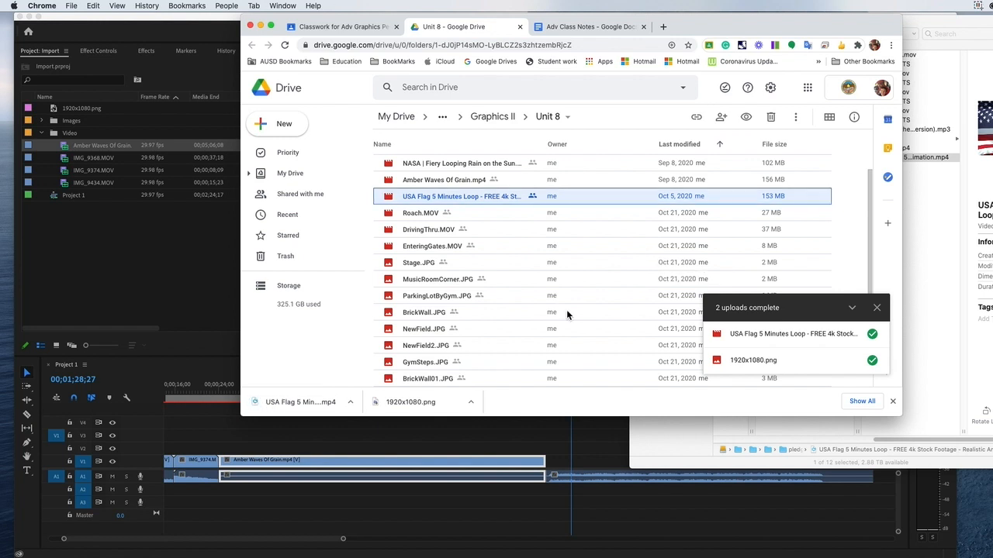
Reveal the downloaded USA Flag video in Finder and place the pledge folder's window beside the Downloads window.
left_click(940, 281)
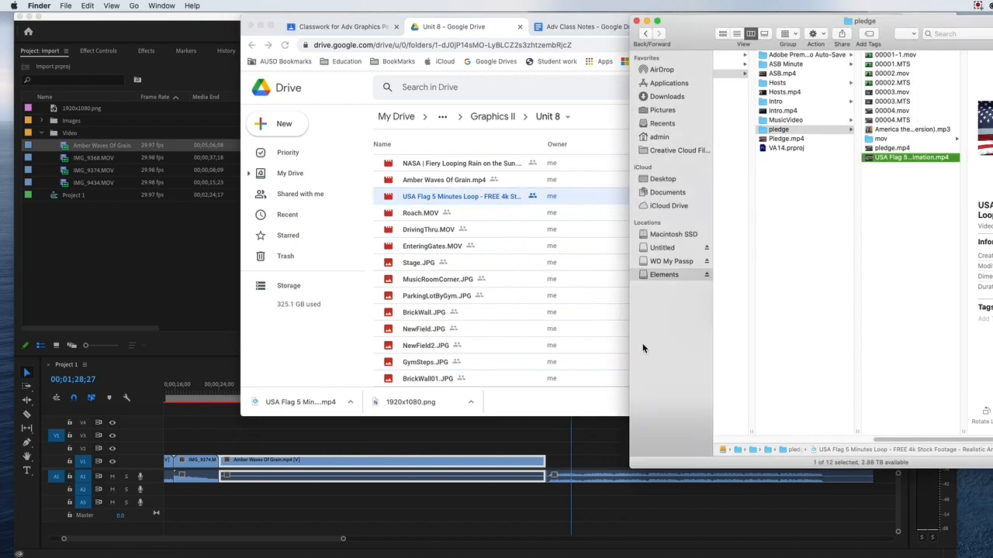
left_click(350, 402)
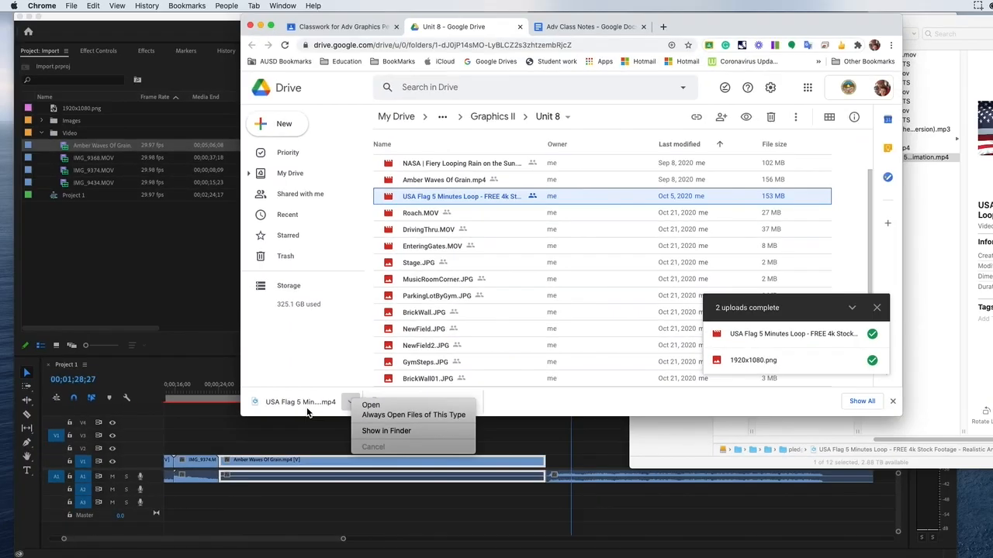
left_click(385, 431)
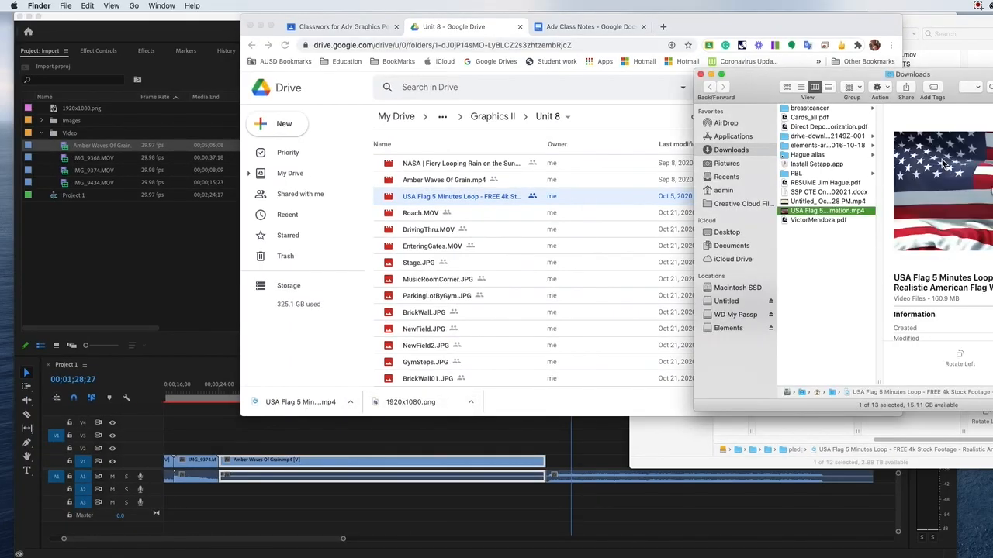
left_click_drag(945, 29, 561, 81)
left_click(760, 91)
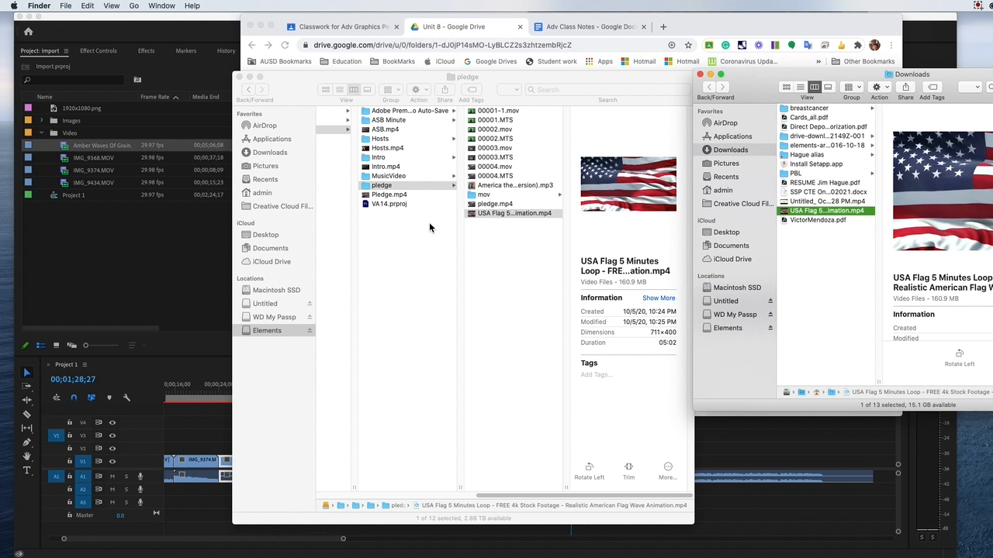
Move the USA Flag video from Downloads into the Documents project folder holding Import.prproj, close the Downloads window and reposition the remaining Finder window.
left_click(272, 248)
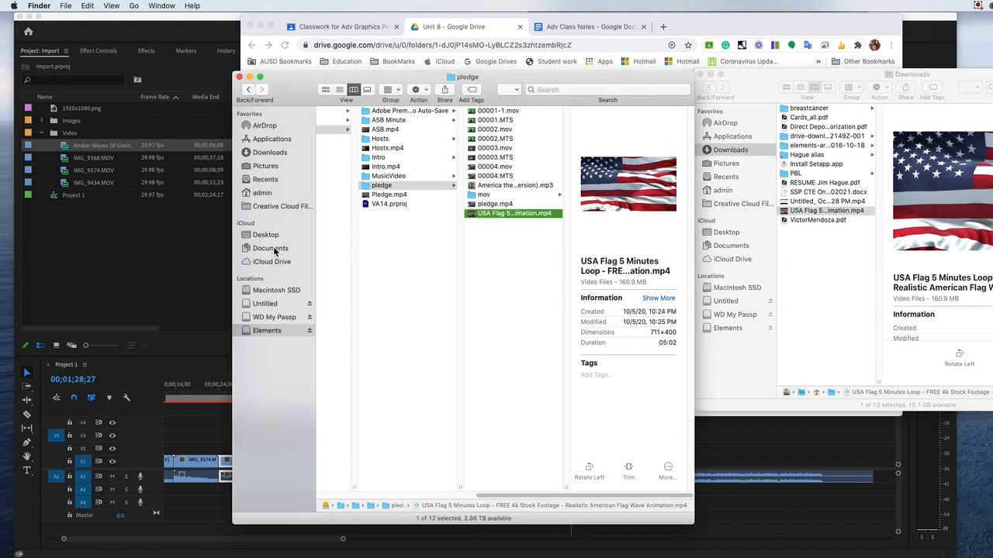
left_click(342, 186)
left_click_drag(809, 210, 497, 200)
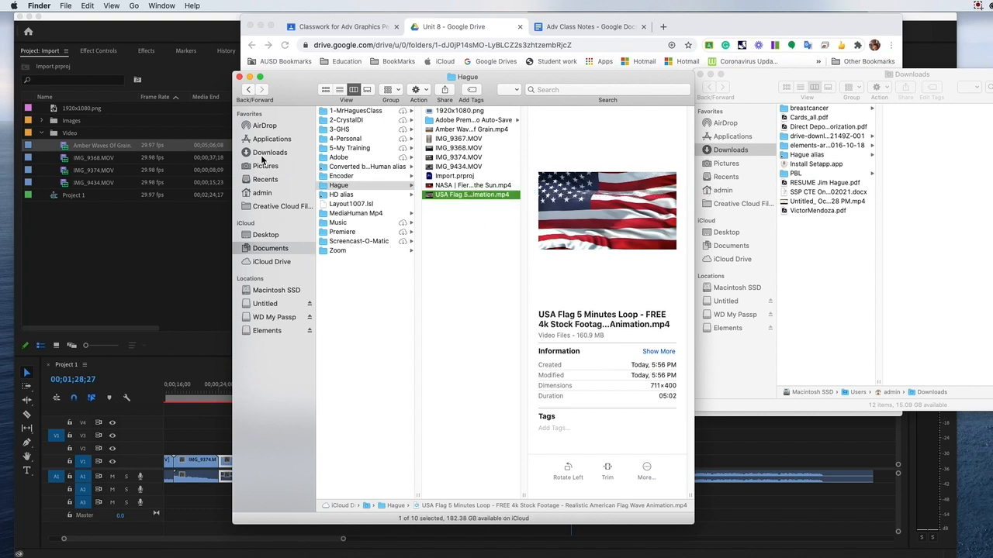
left_click(747, 78)
left_click(700, 75)
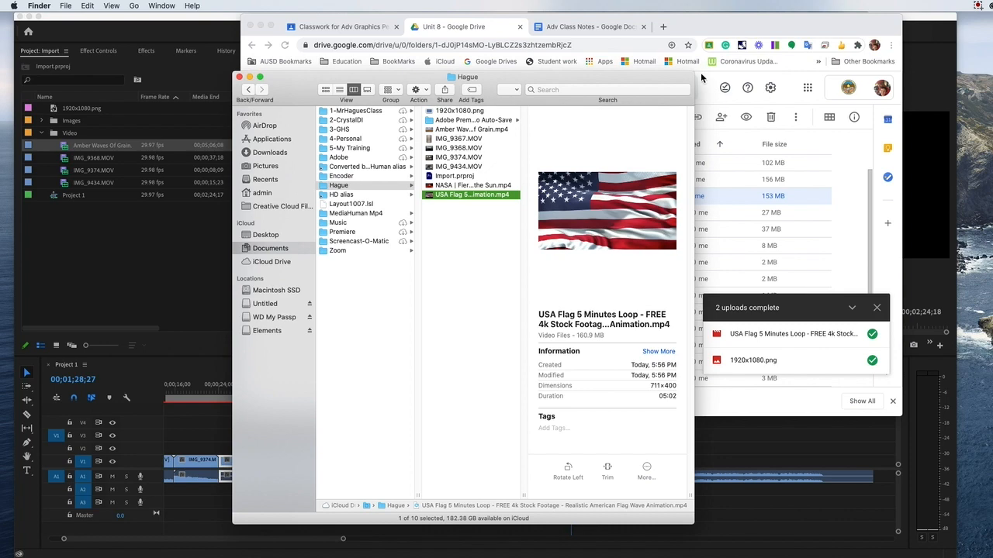
left_click_drag(612, 78, 959, 72)
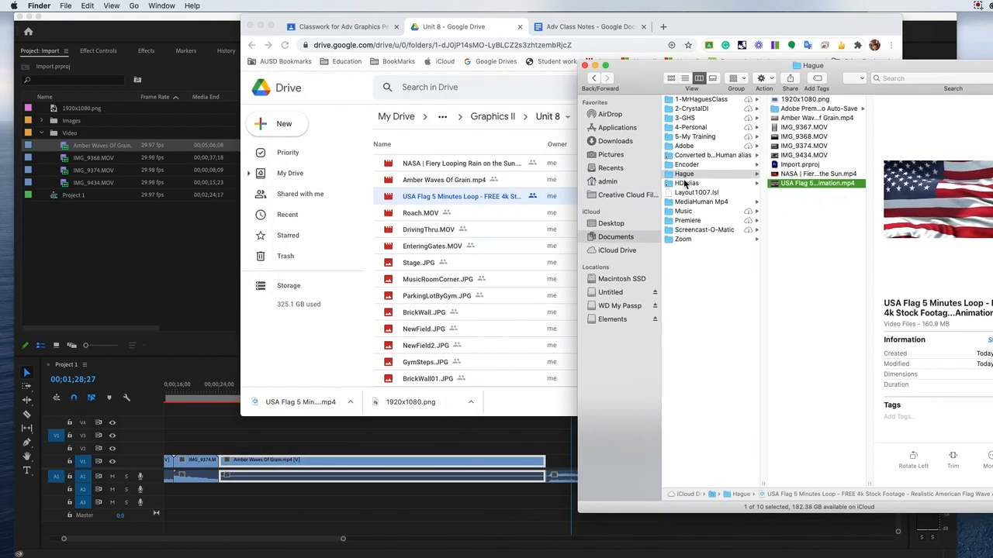
Examine the contents of the Downloads, Applications, Pictures, Macintosh SSD and iCloud Drive locations in Finder.
left_click(608, 146)
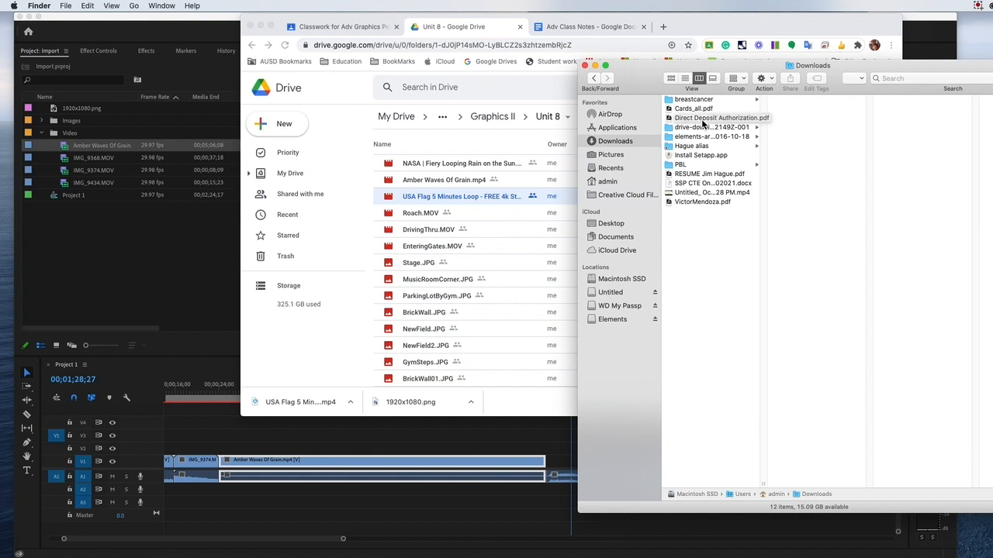
left_click(616, 130)
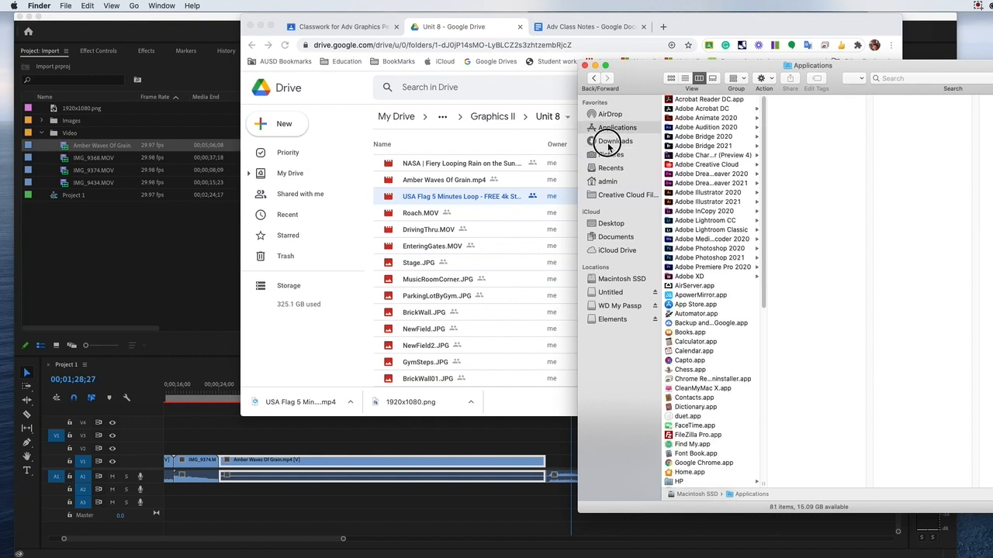
left_click(610, 144)
left_click(610, 158)
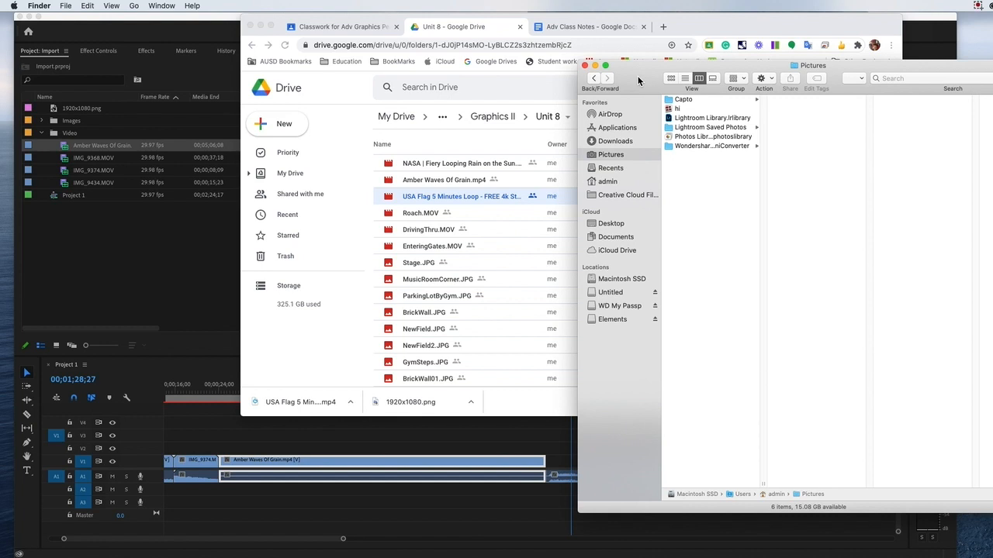
left_click(615, 140)
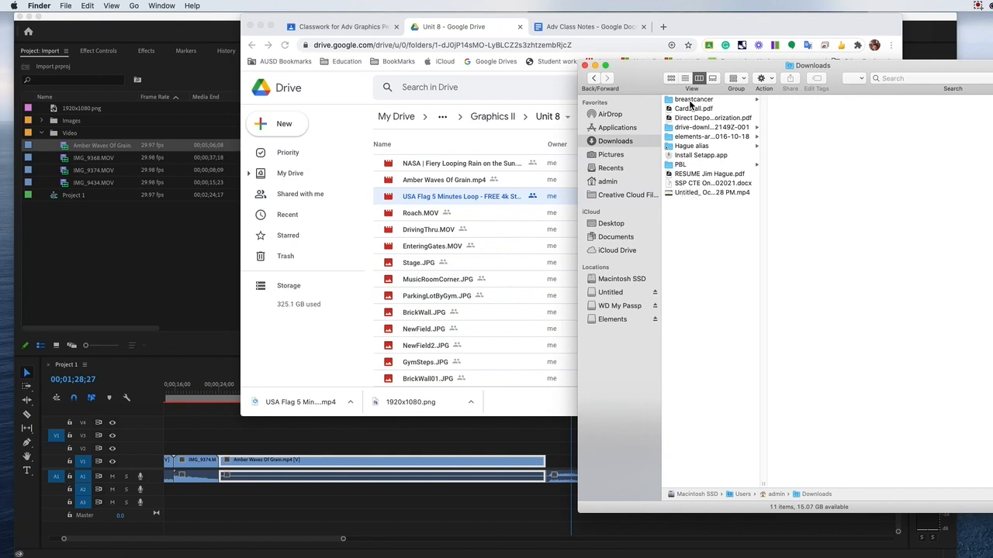
left_click_drag(637, 90, 742, 89)
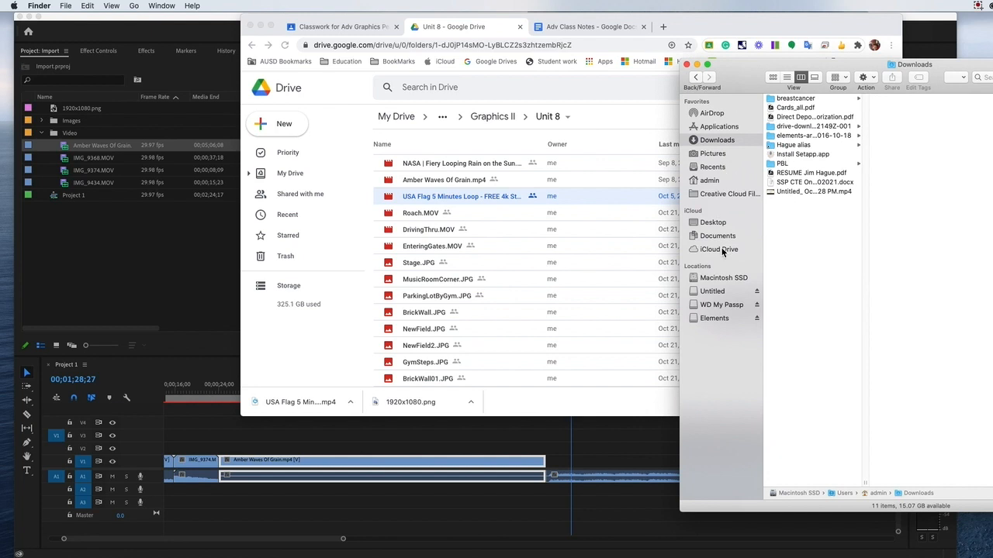
left_click(729, 281)
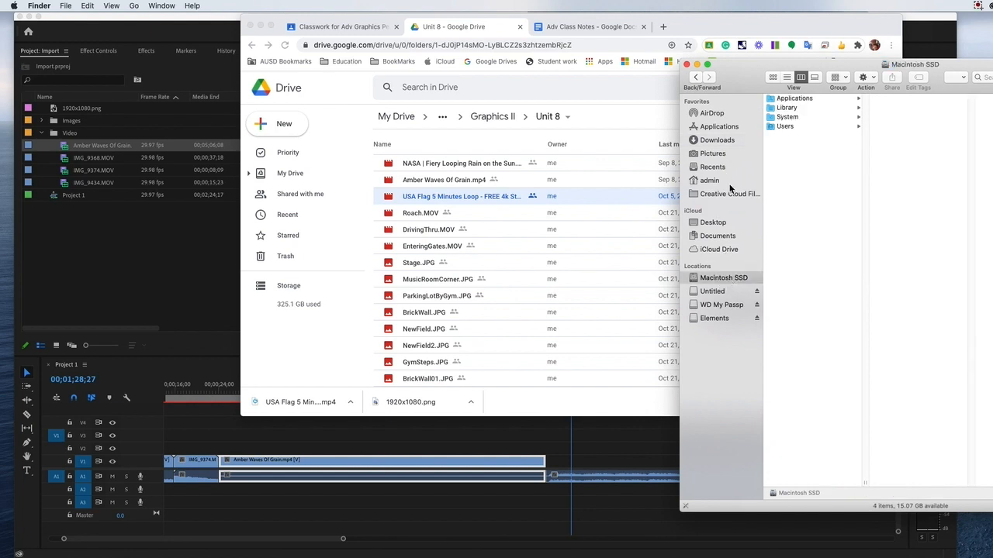
left_click(719, 248)
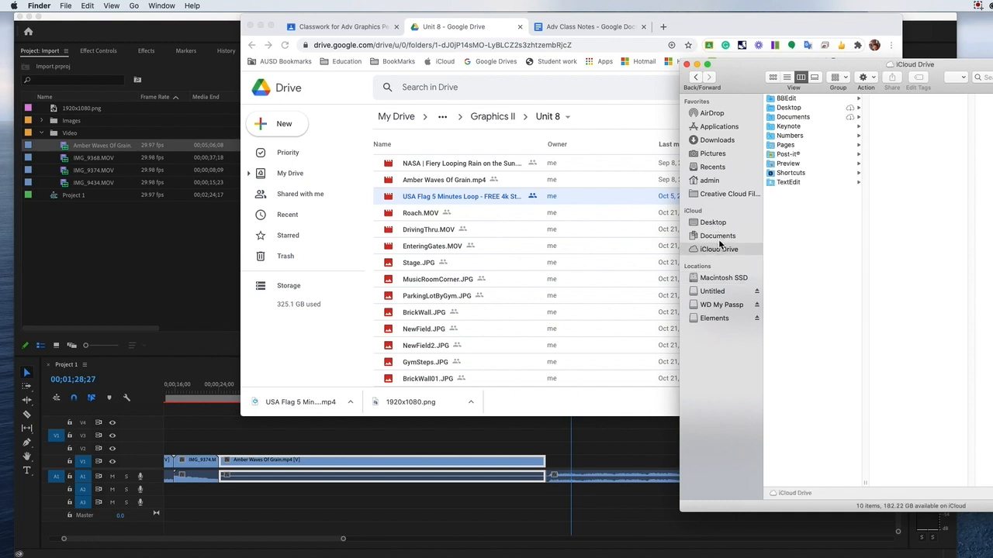
Move the USA Flag video from the Documents project folder back to Downloads, approving its removal from iCloud Drive.
left_click(718, 239)
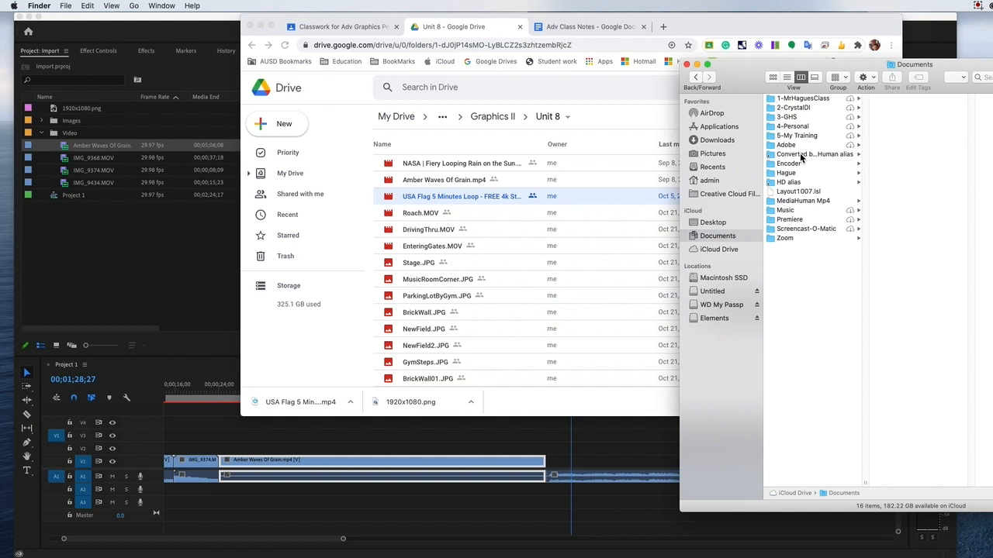
left_click(796, 182)
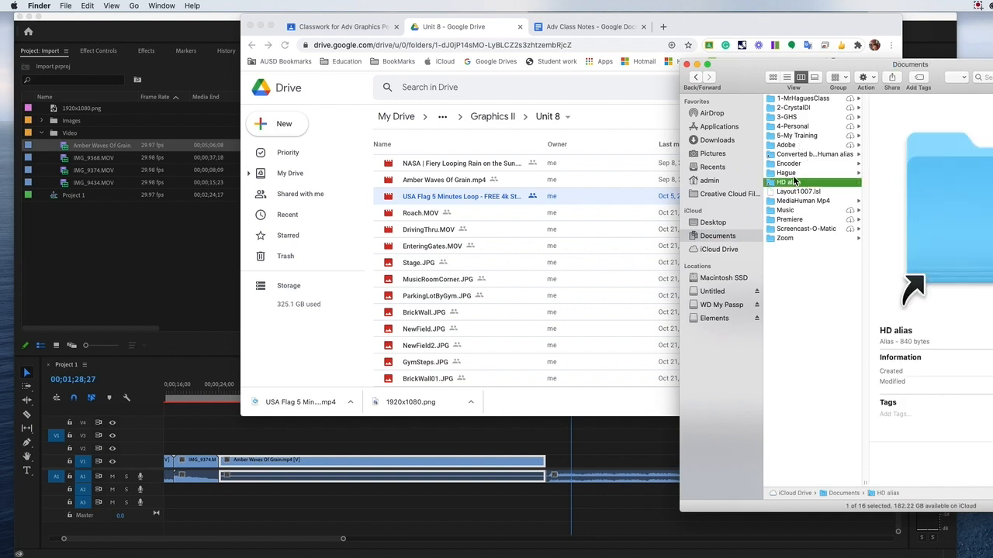
left_click(790, 173)
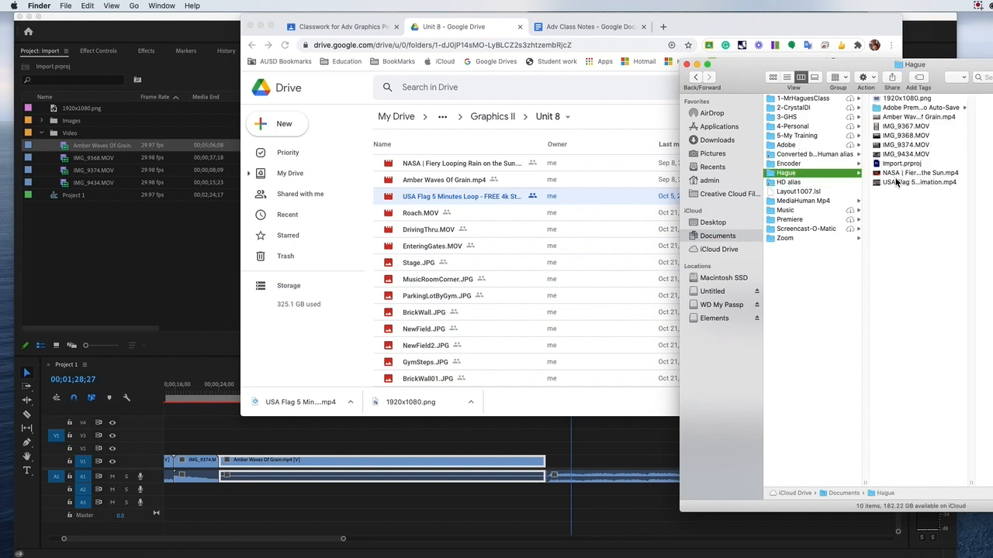
left_click_drag(898, 183, 717, 139)
left_click(977, 164)
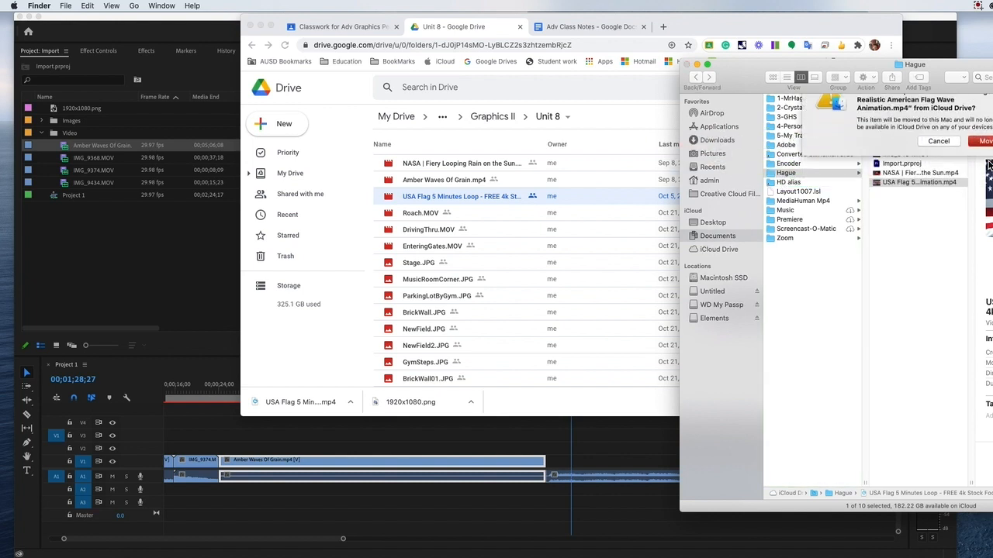
Open Downloads and move the USA Flag video directly into the project folder inside Documents.
left_click(715, 141)
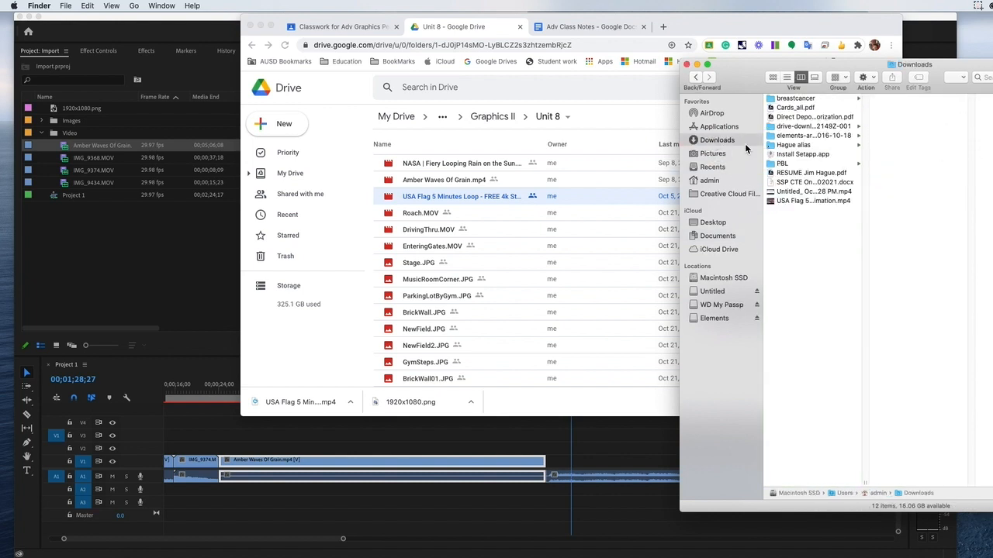
left_click(802, 192)
left_click(794, 201)
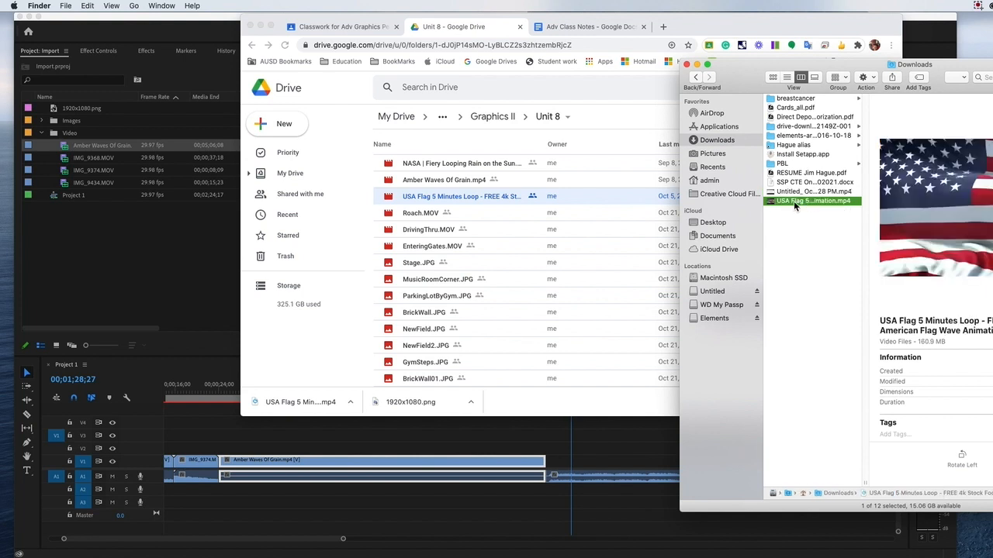
left_click_drag(799, 200, 904, 191)
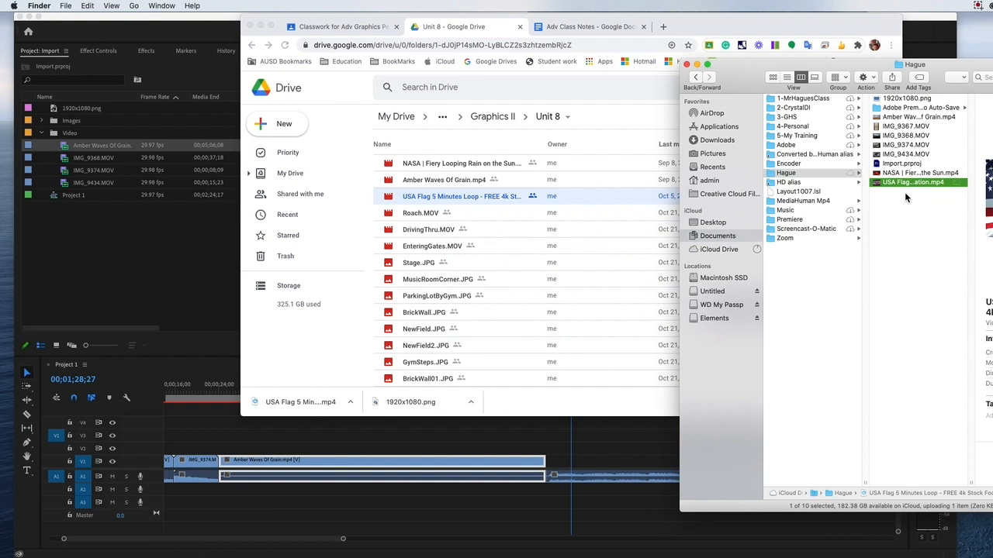
Return the USA Flag video from the project folder to Downloads again and open Downloads.
left_click_drag(900, 184, 724, 142)
key("Return")
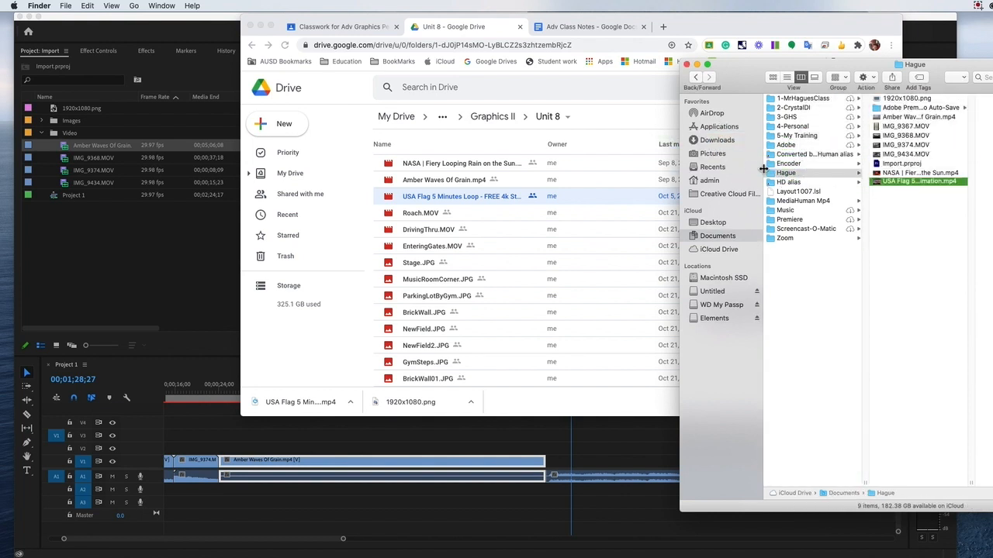
left_click(731, 145)
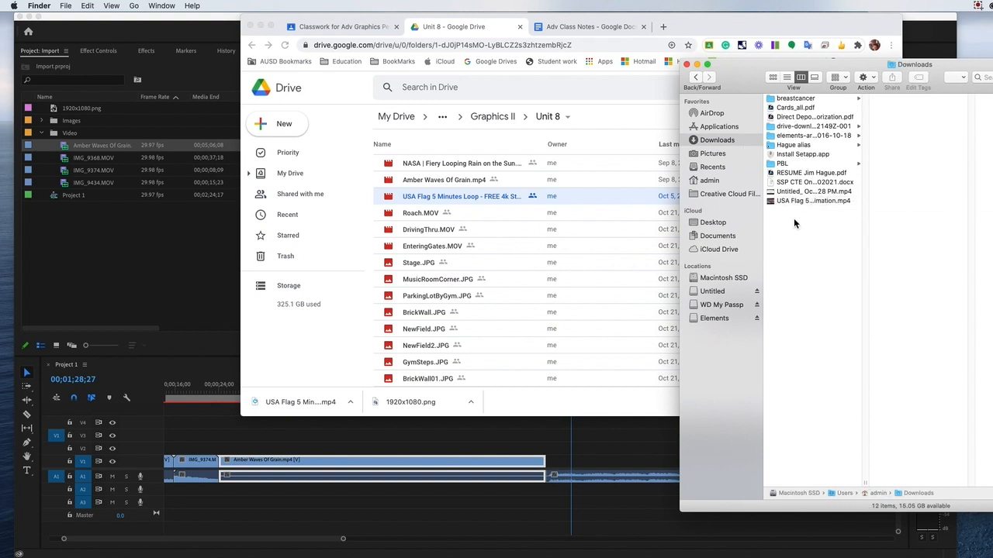
Move the USA Flag video from Downloads to Documents, and from there into the project folder that holds Import.prproj.
left_click_drag(807, 201, 710, 235)
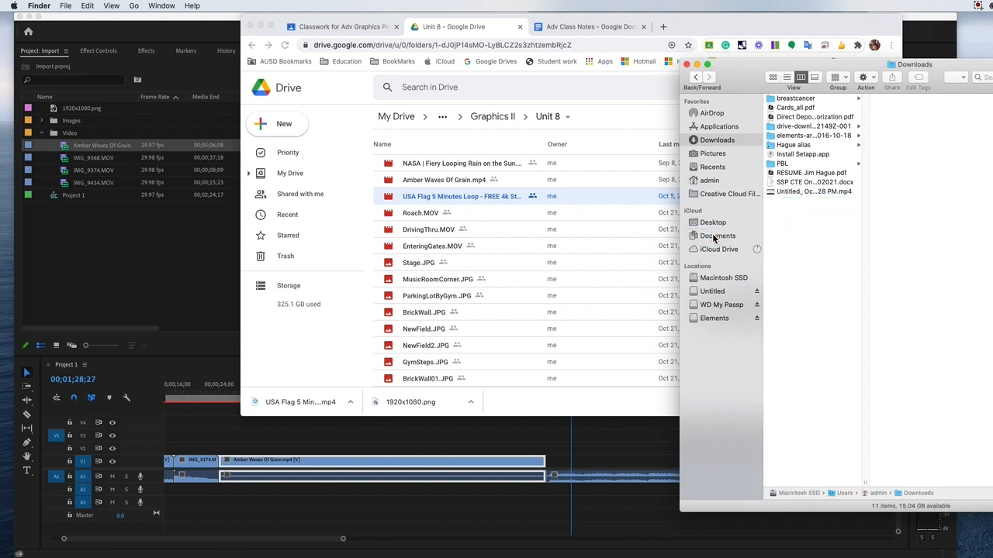
left_click(712, 236)
left_click(789, 240)
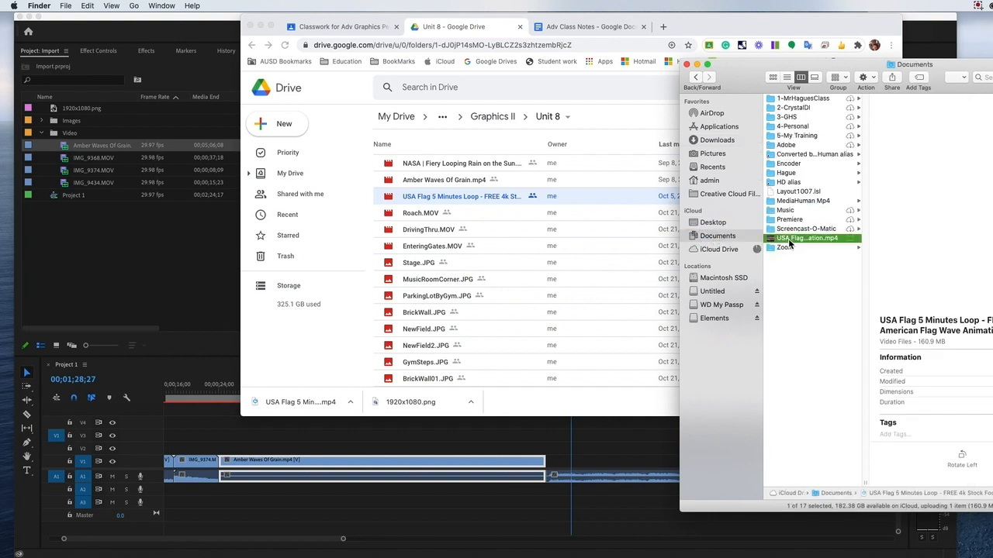
left_click_drag(810, 241, 787, 173)
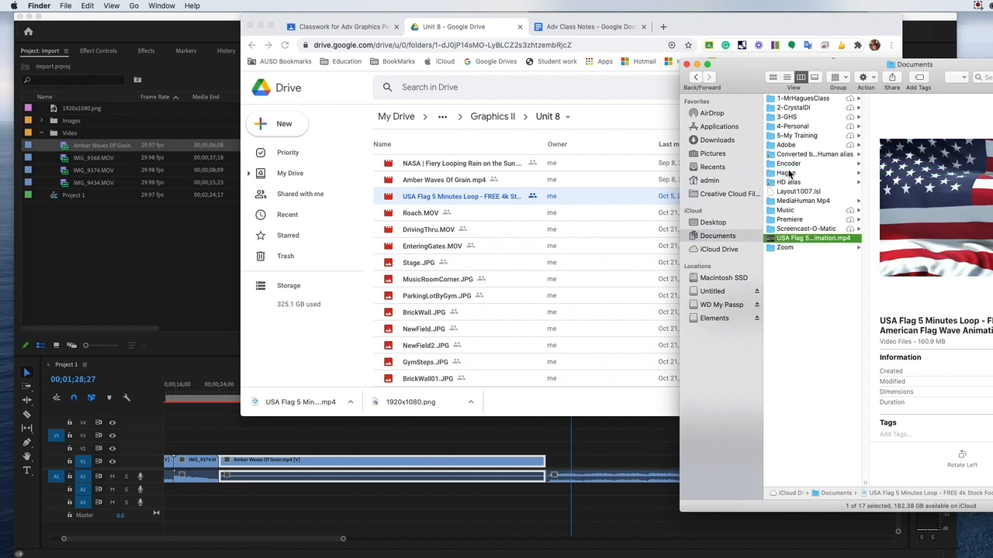
Open the project folder in Documents, switch to Premiere Pro and import the USA Flag 5 Minutes Loop video from that folder.
left_click(787, 172)
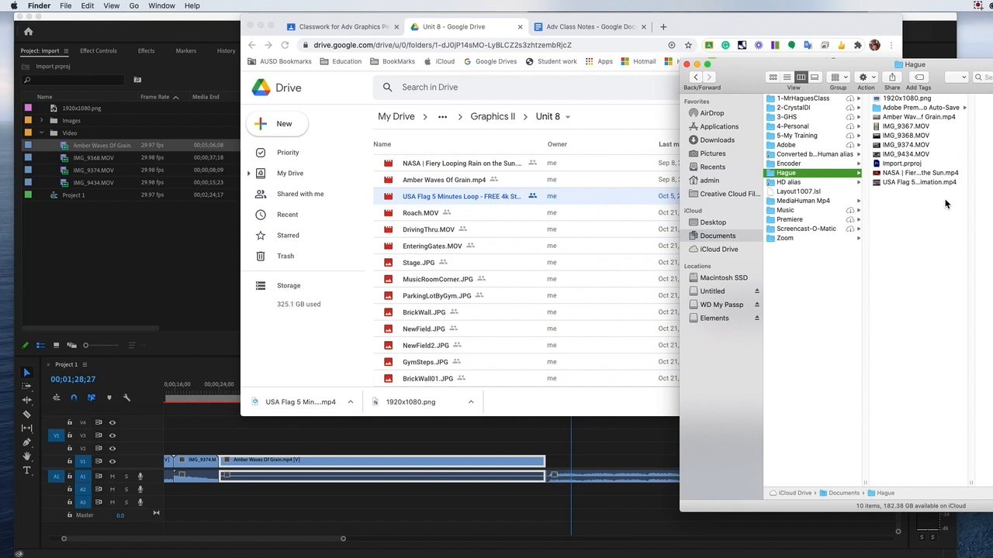
left_click(163, 281)
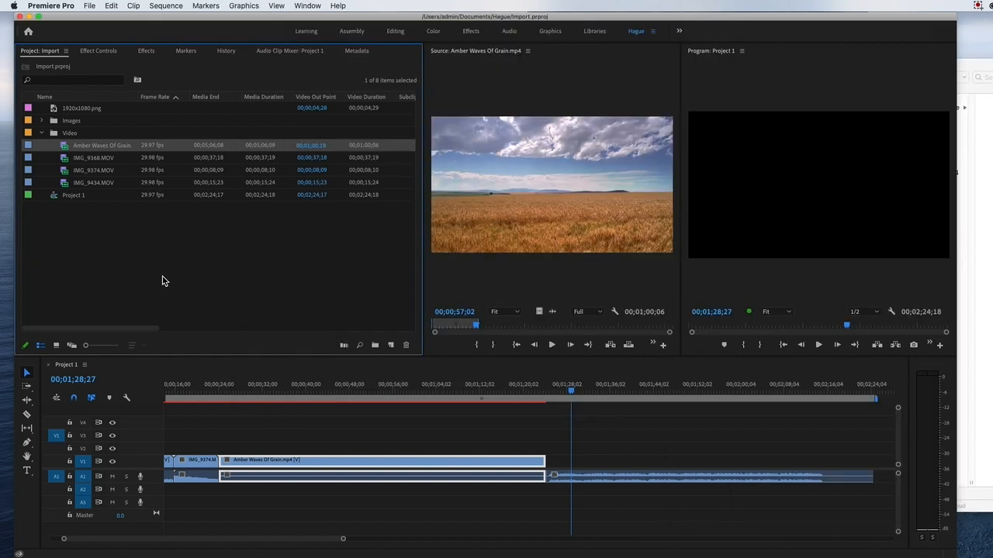
left_click(196, 247)
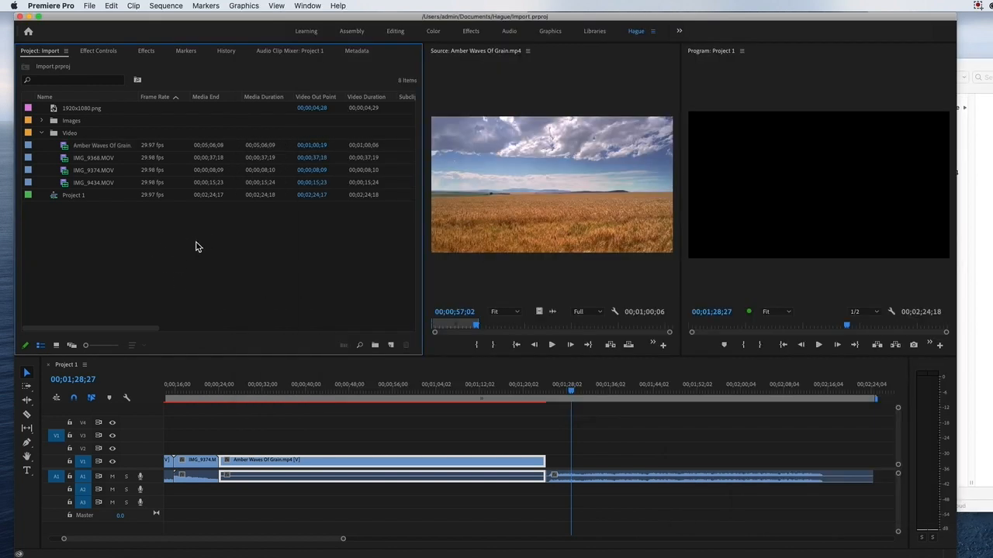
double_click(196, 247)
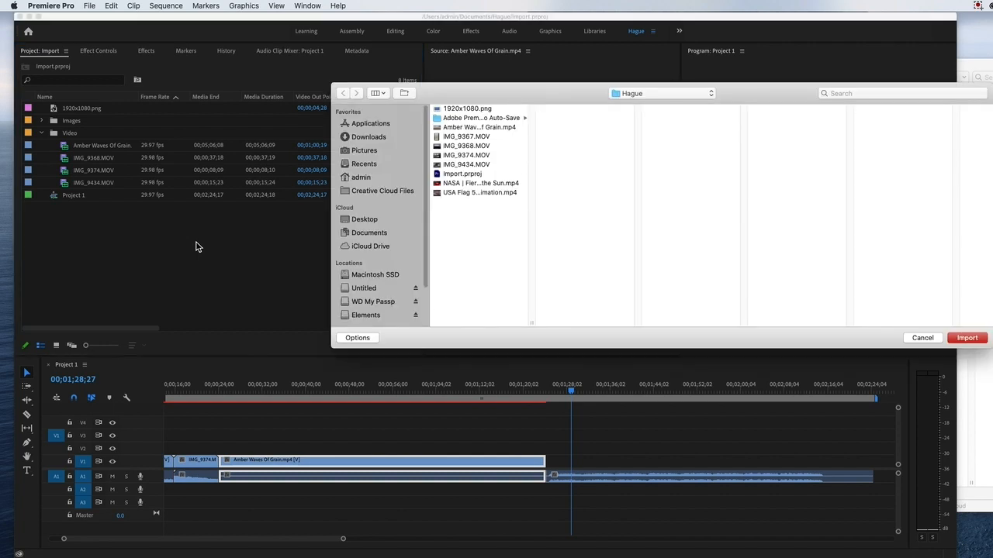
left_click(462, 194)
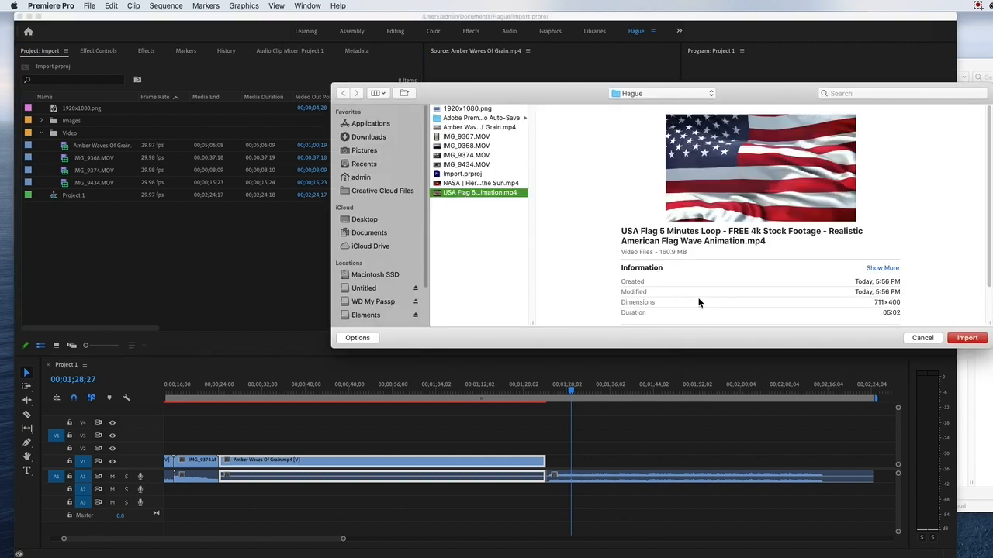
left_click(967, 338)
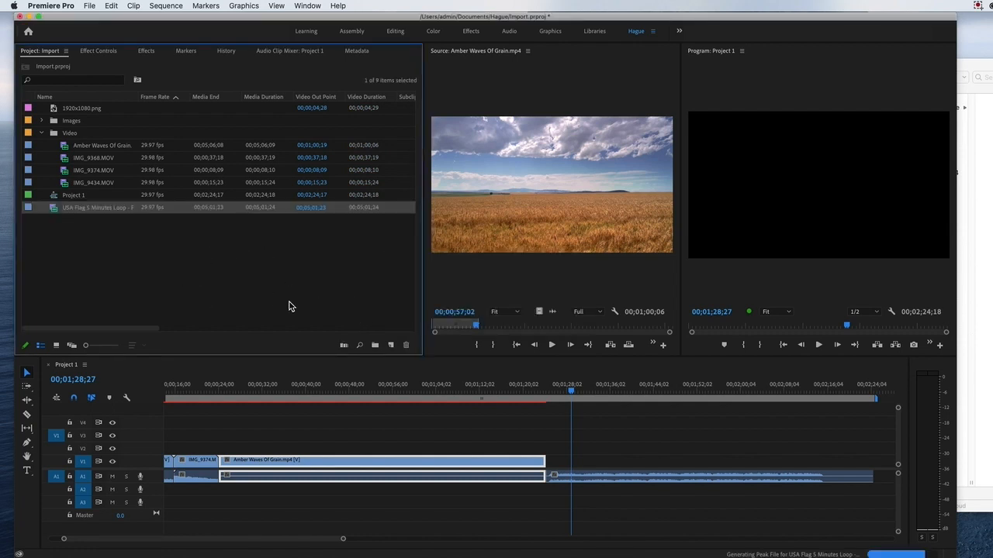
Move the imported USA Flag clip into the Video bin and open it in the Source monitor.
mouse_move(81, 208)
left_mouse_down()
mouse_move(77, 136)
mouse_move(73, 206)
left_mouse_up()
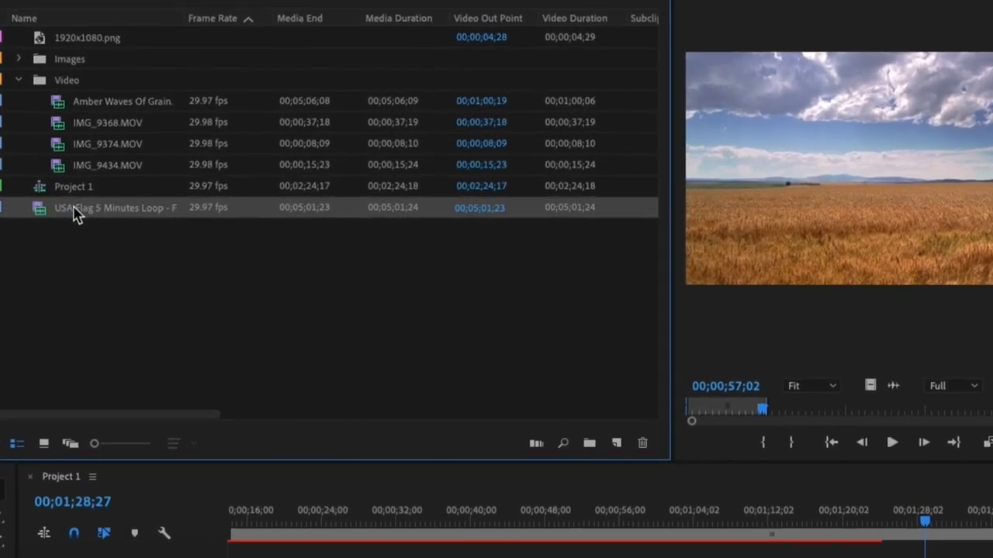
left_click_drag(73, 209, 72, 159)
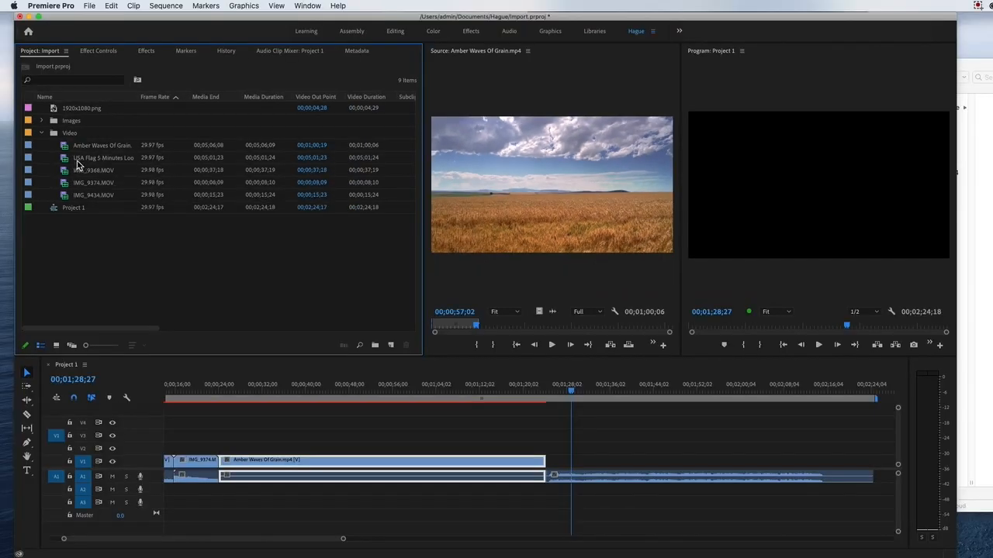
double_click(68, 159)
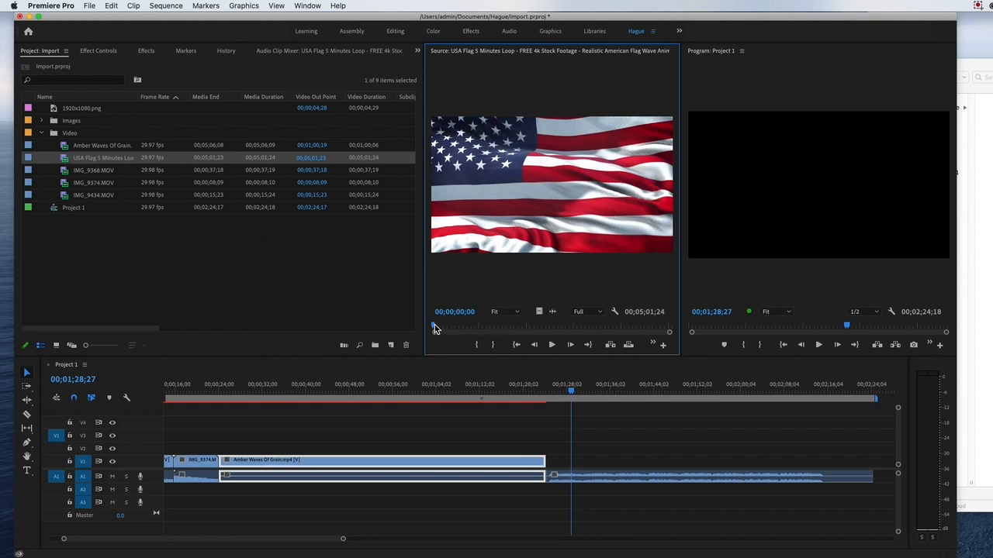
Try to send the USA Flag clip's source playhead to the one-minute mark by entering a timecode.
left_click_drag(434, 324, 452, 324)
left_click(453, 310)
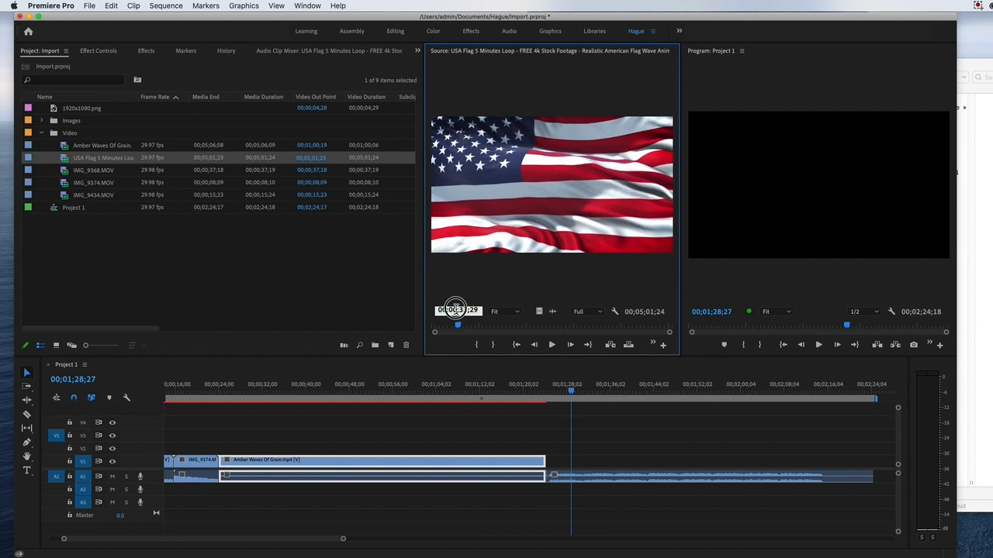
type("00;0100000")
key("Return")
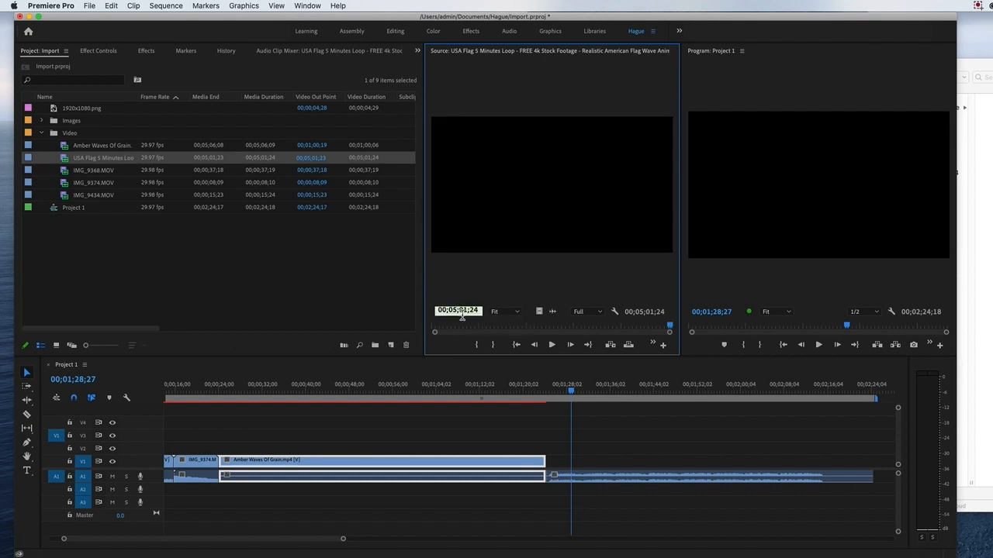
Mark an In point at 00;01;00;26 on the USA Flag clip in the Source monitor.
left_click(661, 328)
left_click_drag(659, 328, 479, 325)
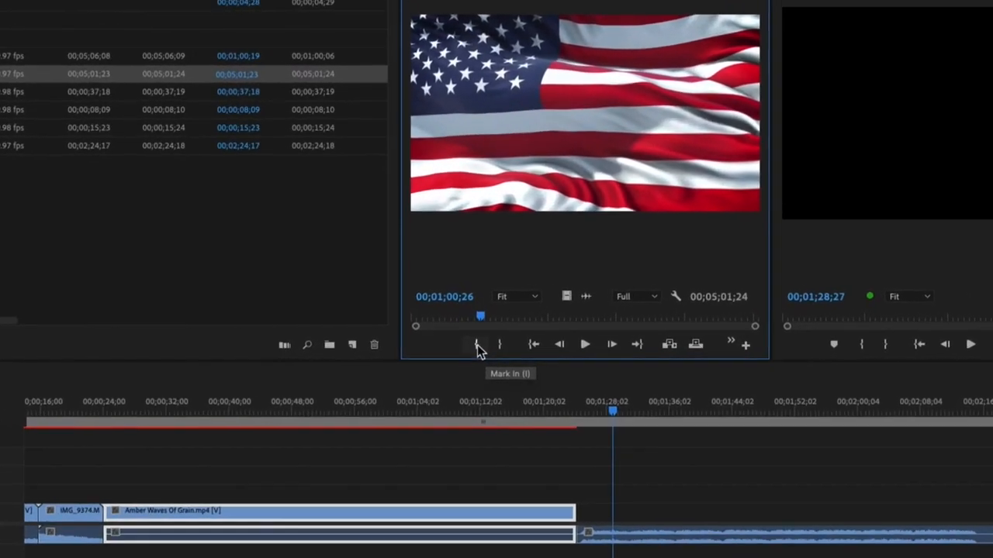
left_click(477, 344)
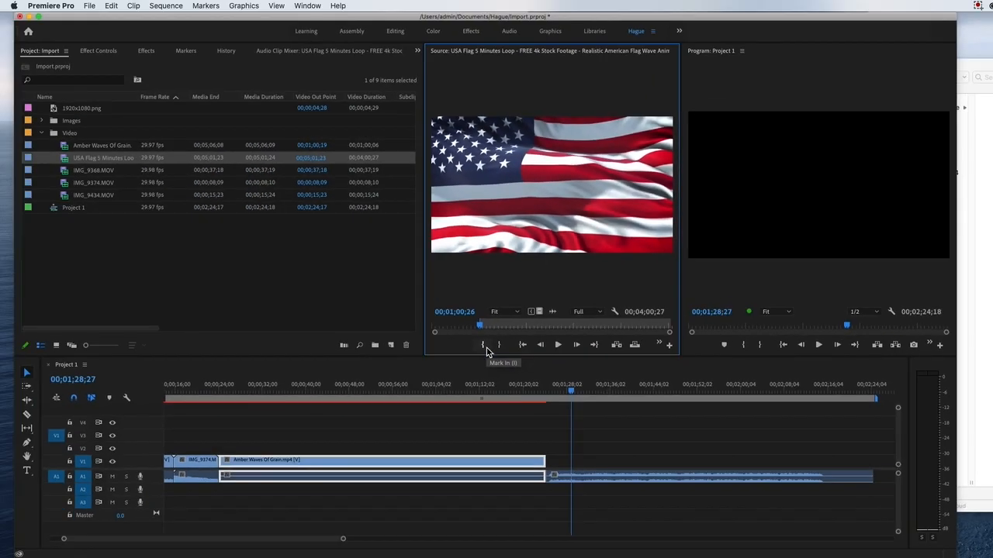
Mark an Out point at 00;02;00;05 on the USA Flag source clip, stepping frame by frame to reach it.
left_click_drag(479, 327, 527, 330)
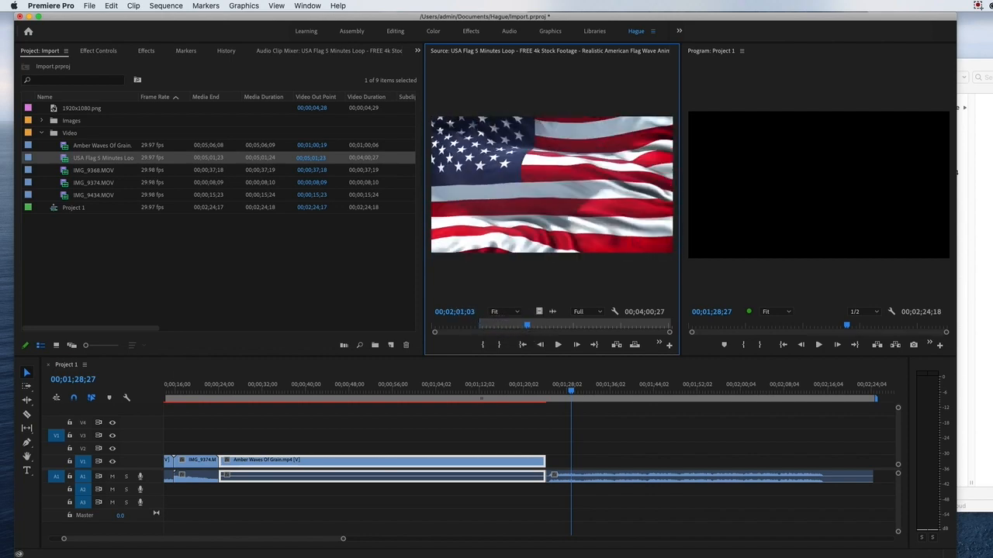
key("Left")
key("Left")
key("Left")
key("Left")
key("Left")
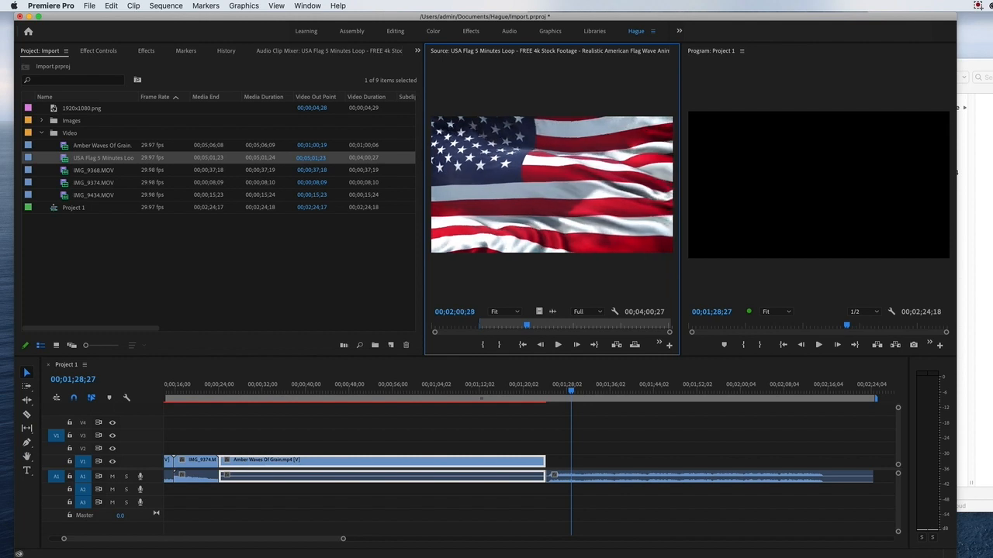
key("Left")
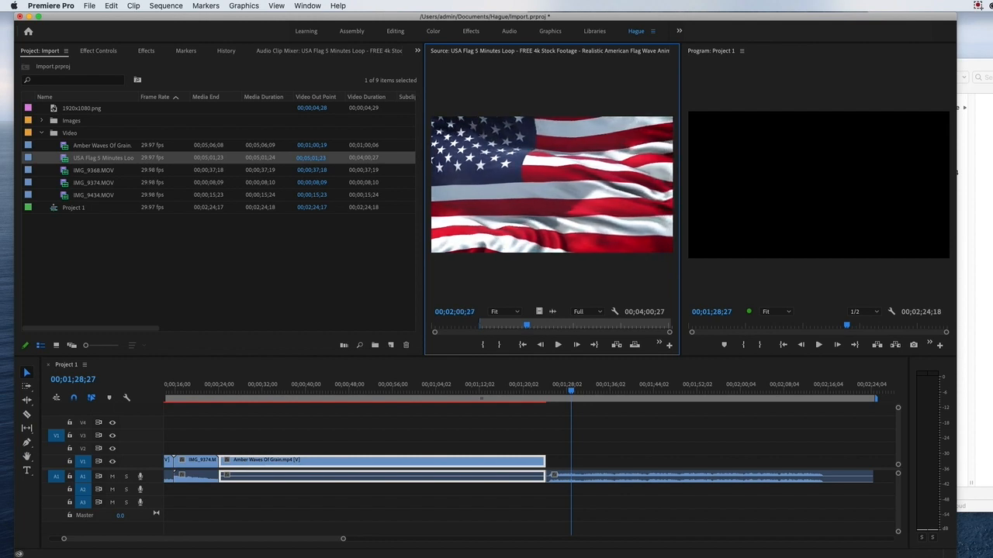
key("Left")
key("Left")
key("Left")
key("Left")
key("Left")
key("Left")
key("Left")
key("Left")
key("Left")
key("Left")
key("Left")
key("Left")
key("Left")
key("Left")
key("Left")
key("Left")
key("Left")
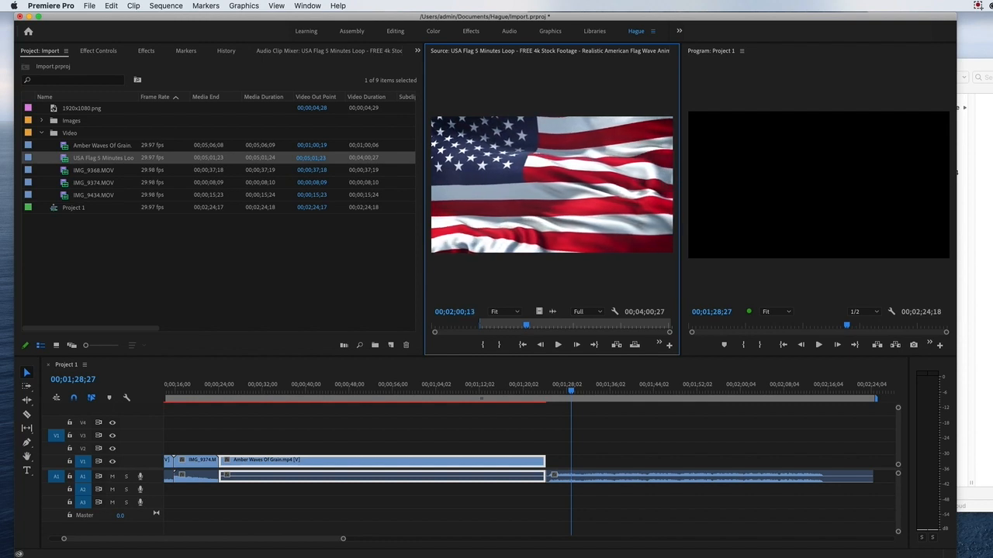
key("Left")
key("Left")
key("Left")
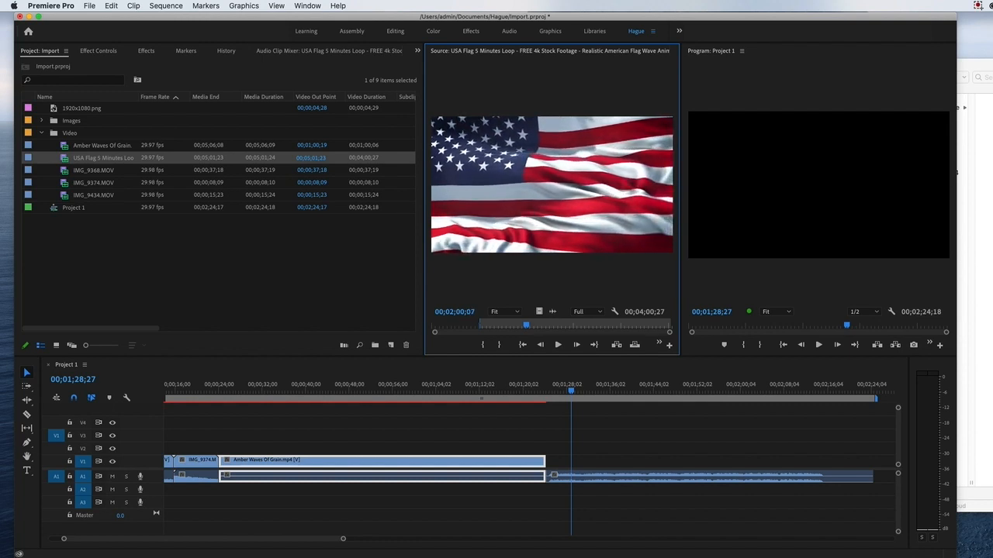
key("Left")
key("Left")
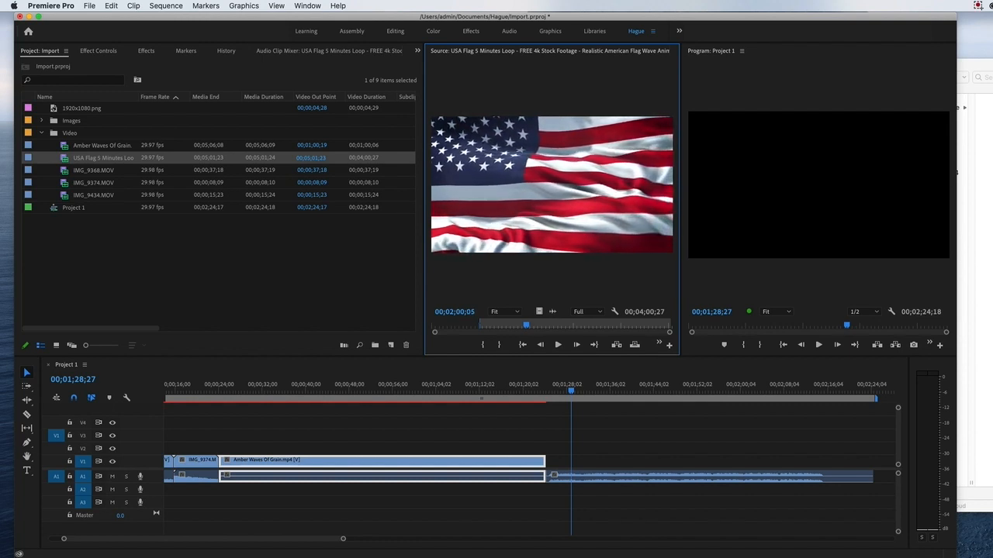
key("Left")
key("Left")
key("Left")
key("Right")
key("Right")
key("Right")
left_click(500, 345)
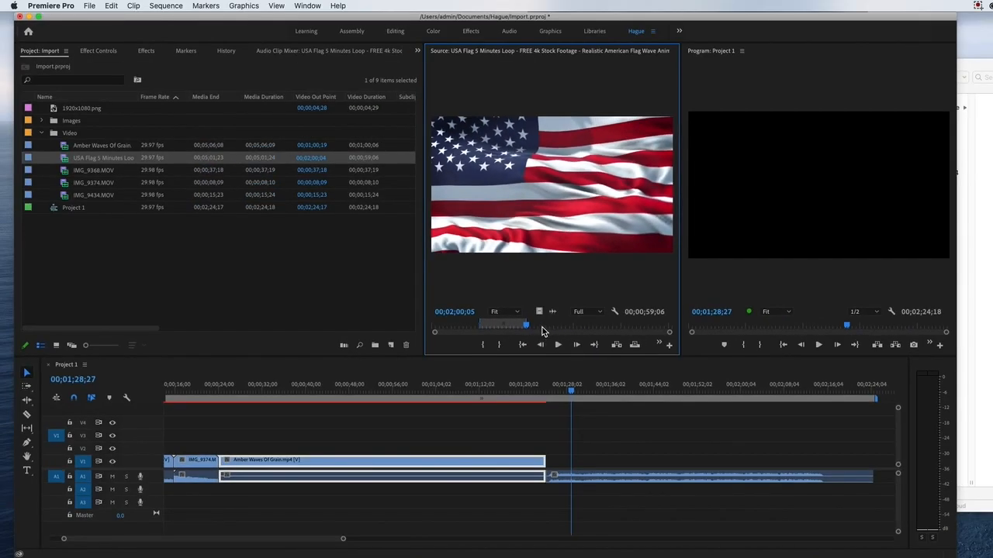
Place only the video of the marked USA Flag selection on V1 directly after Amber Waves Of Grain, and play across the join.
left_click(541, 312)
left_click_drag(541, 312, 552, 467)
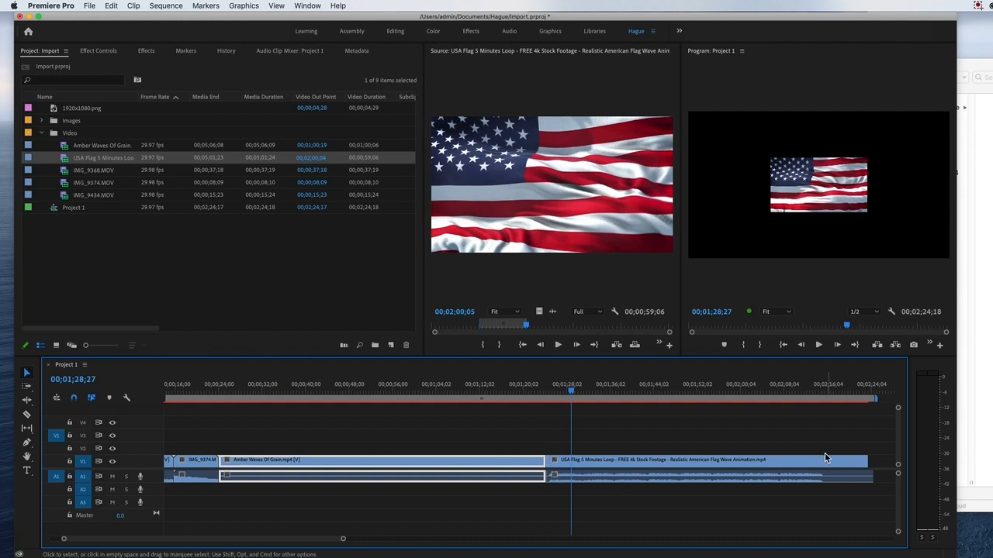
left_click(539, 388)
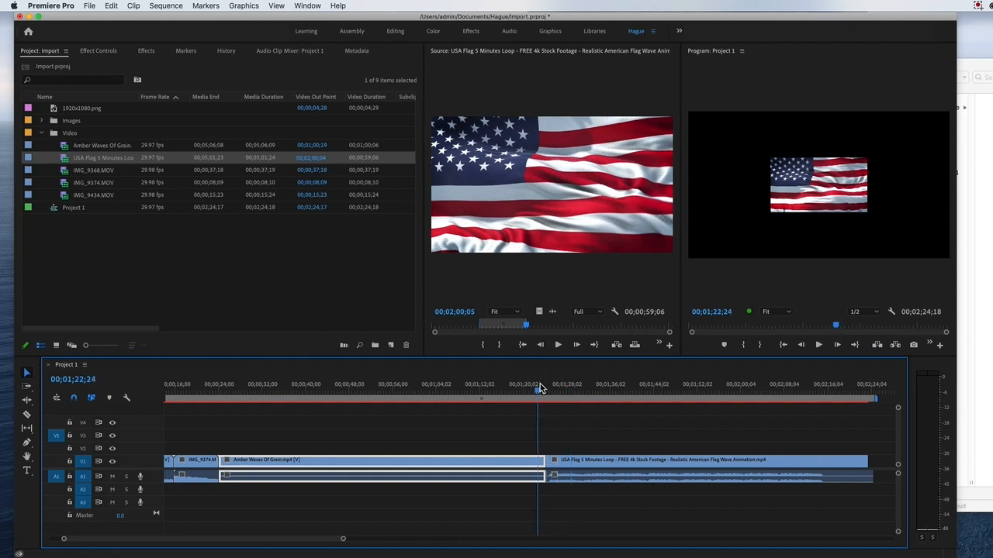
mouse_move(539, 388)
left_mouse_down()
mouse_move(521, 395)
mouse_move(542, 396)
left_mouse_up()
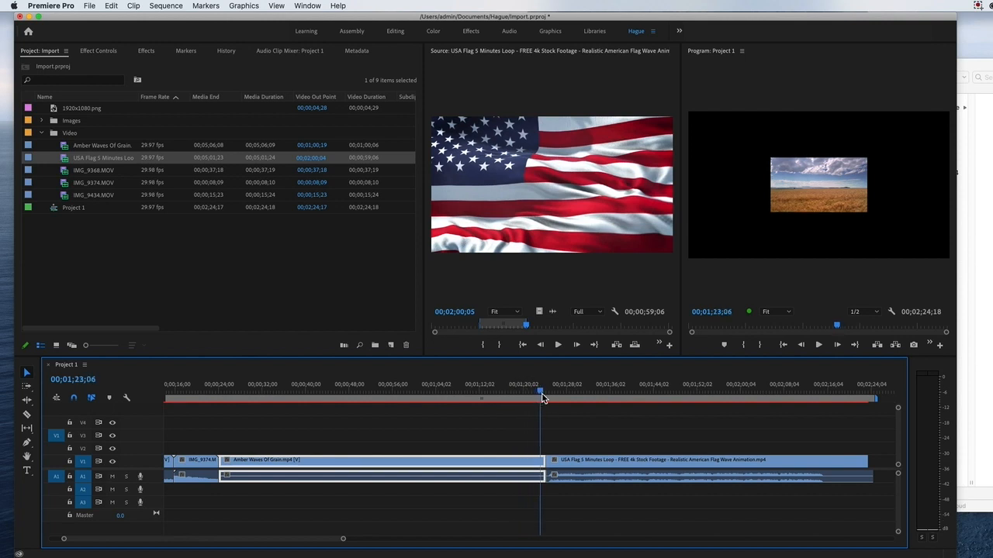
key("space")
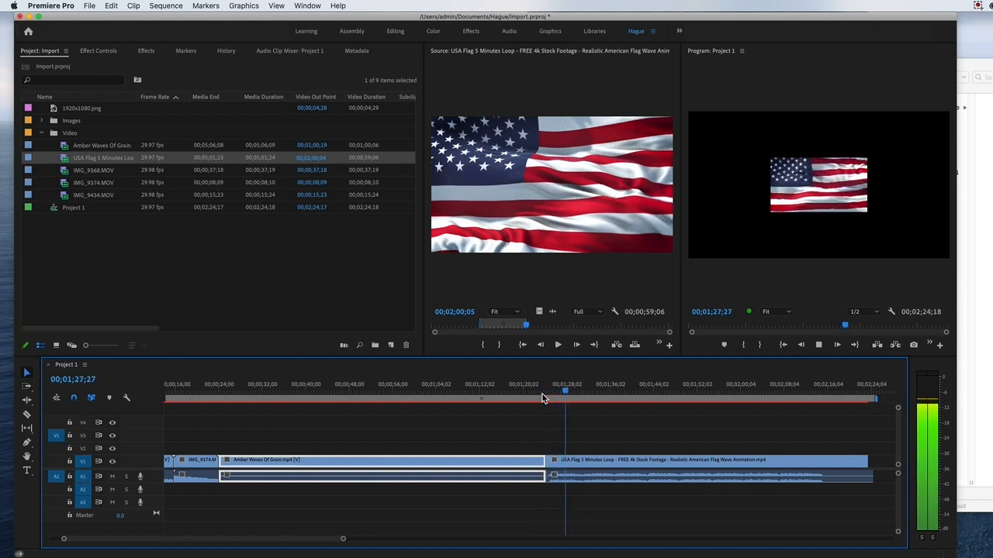
key("space")
Play and scrub through the USA Flag footage in the Source monitor to examine the parts outside the marked range.
left_click(560, 252)
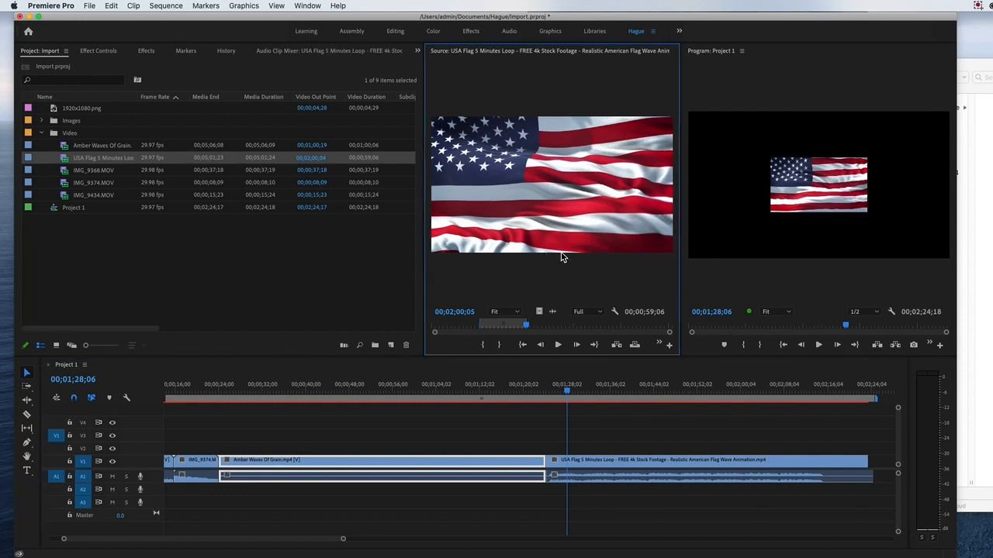
left_click(560, 348)
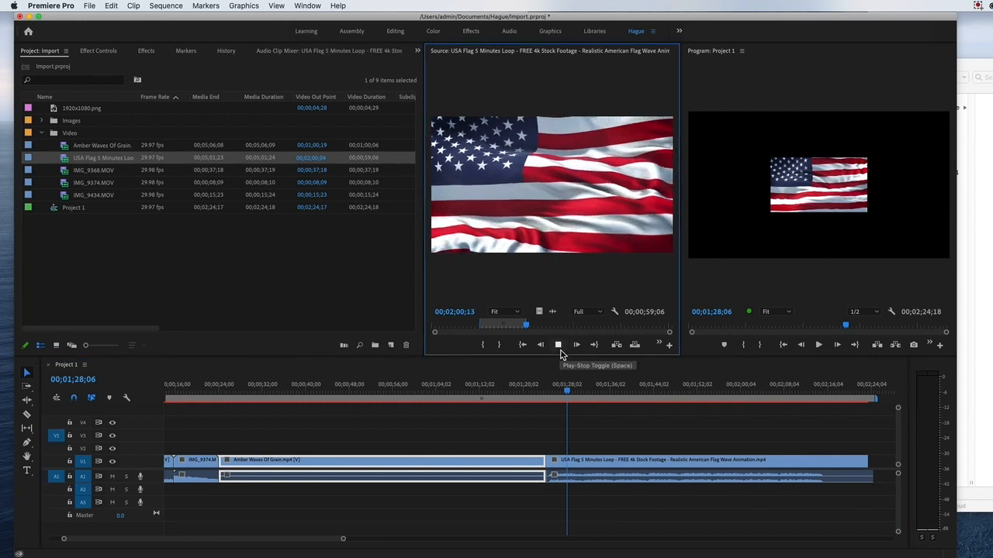
left_click_drag(532, 331, 560, 331)
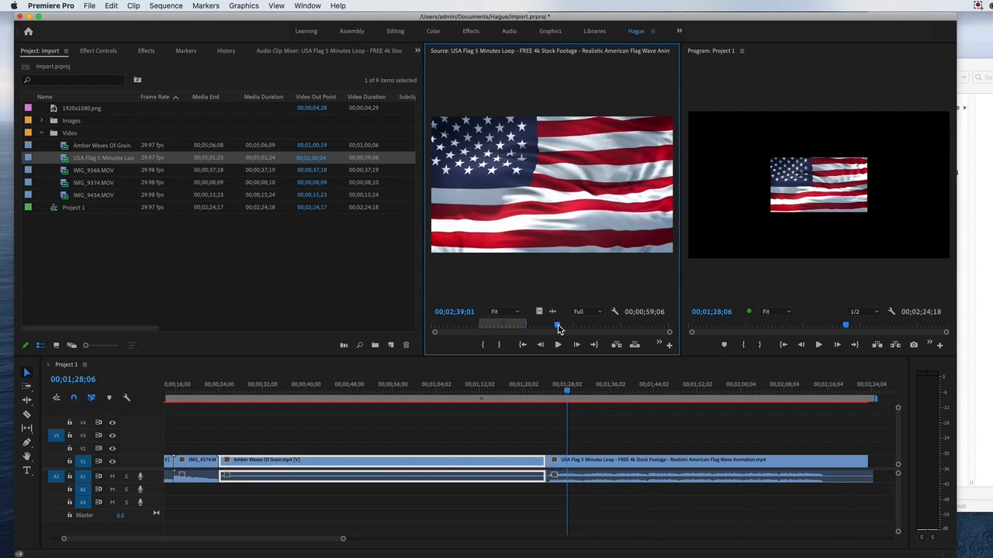
left_click_drag(557, 326, 442, 331)
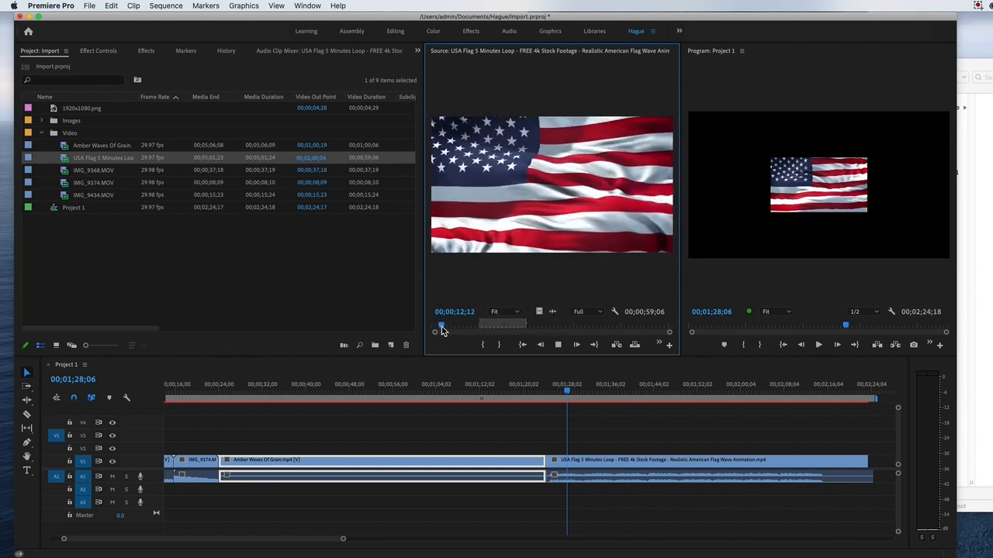
left_click_drag(442, 325, 555, 323)
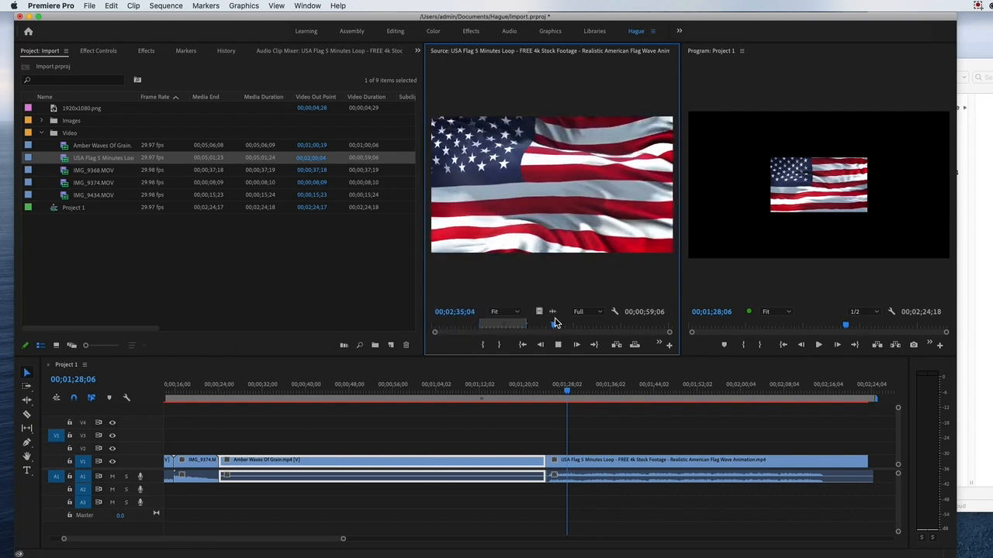
key("space")
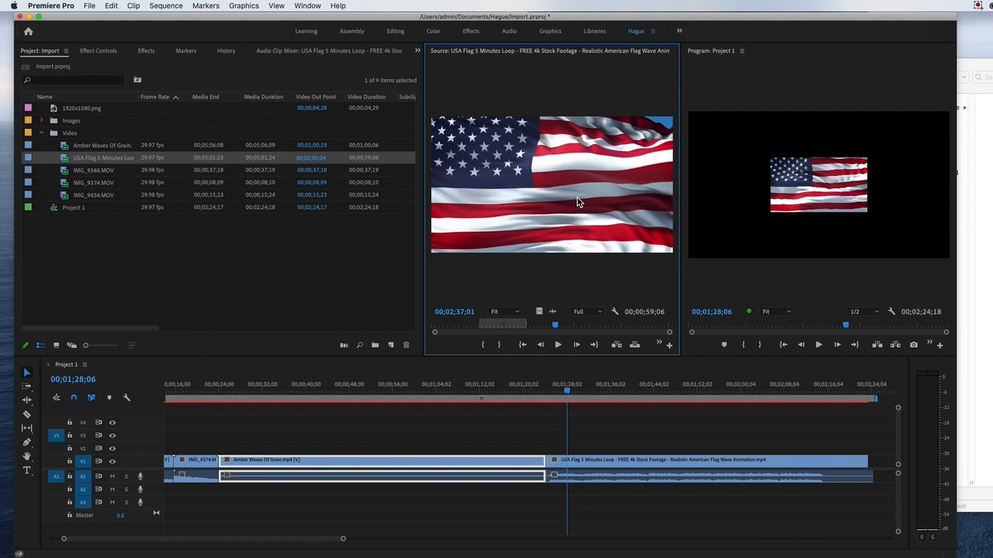
Save the Import project.
left_click(90, 6)
left_click(126, 132)
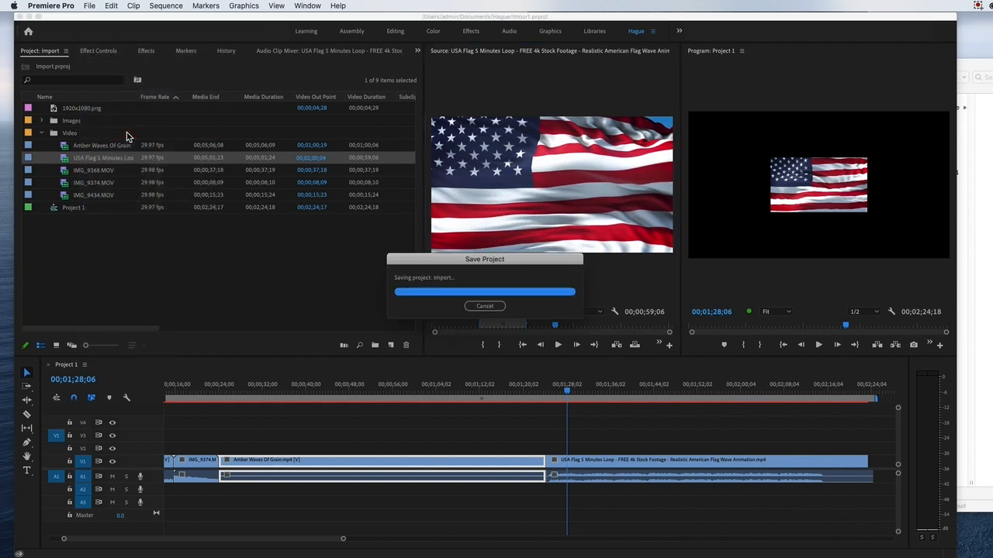